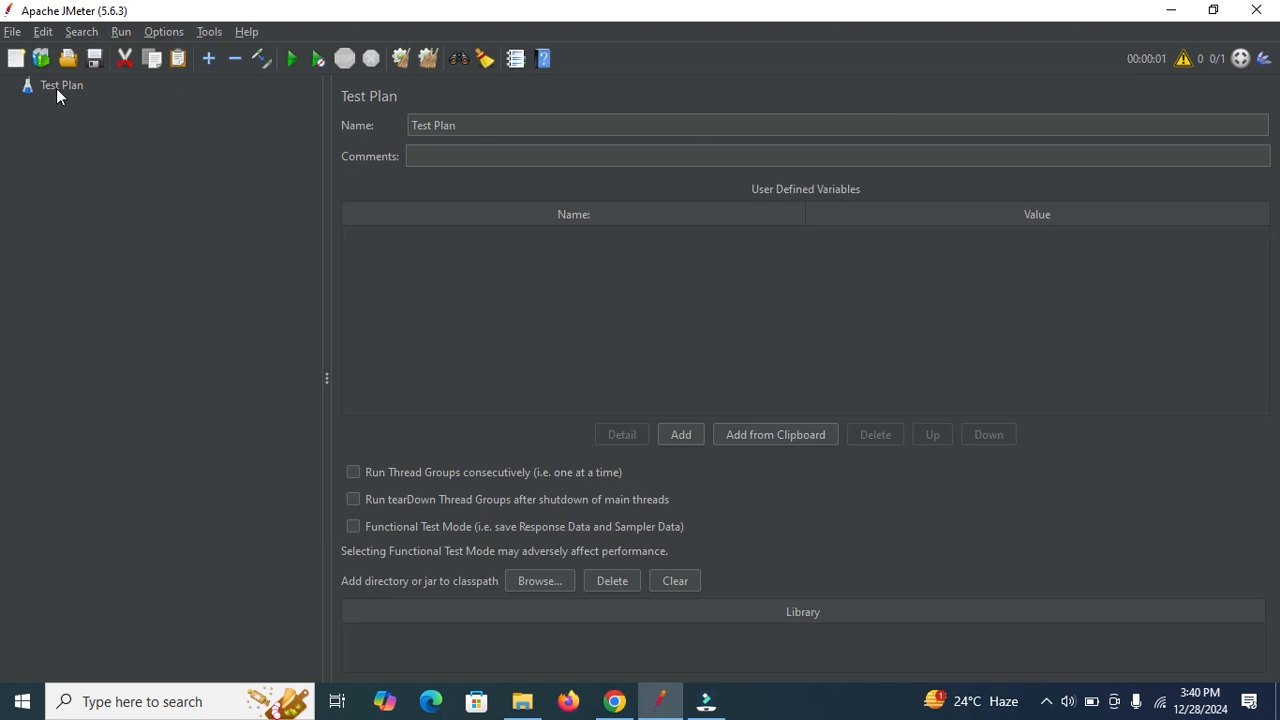
# - Create a test plan from the "Building a SOAP WebService Test Plan" template without saving the current test items
pyautogui.click(14, 33)
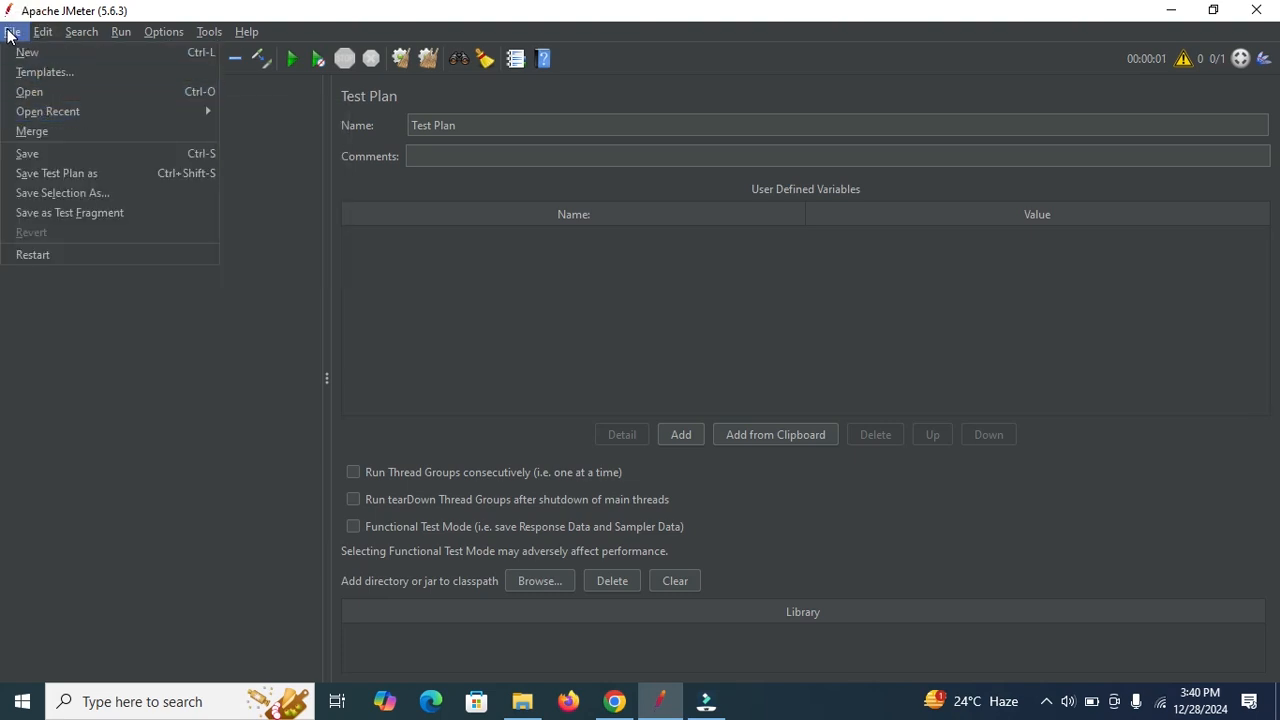
pyautogui.click(22, 72)
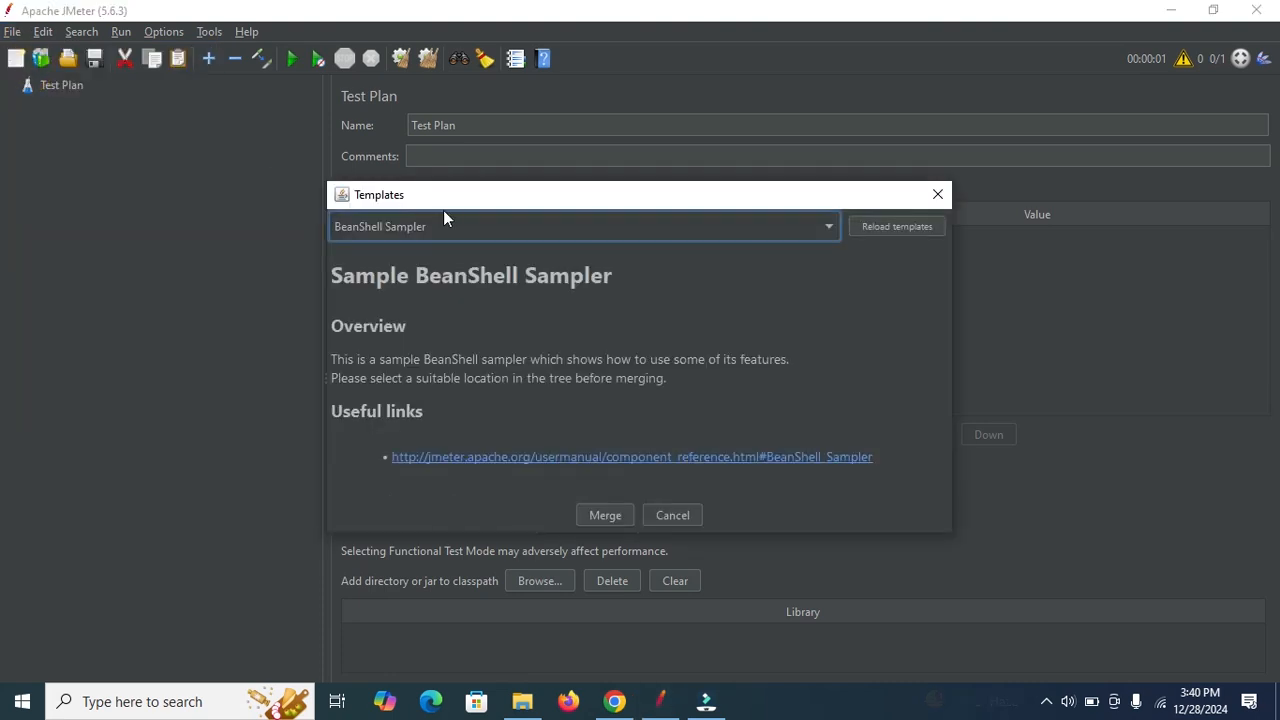
pyautogui.click(478, 228)
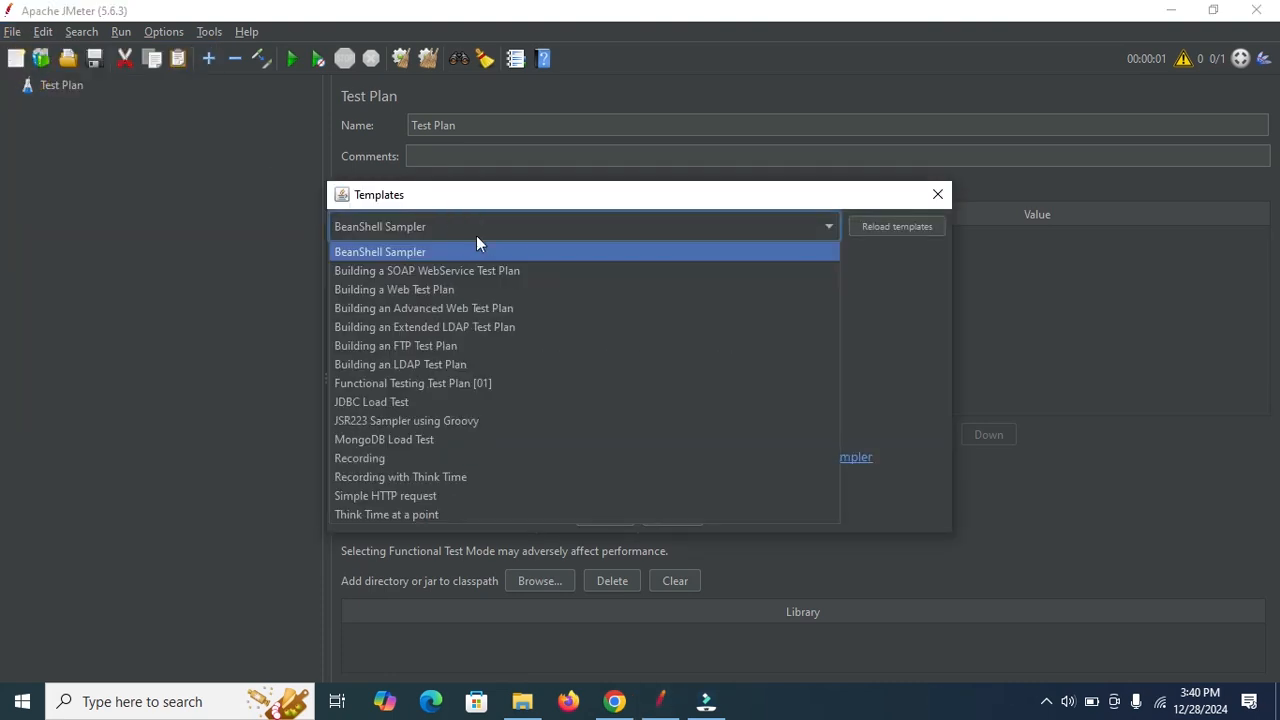
pyautogui.click(530, 274)
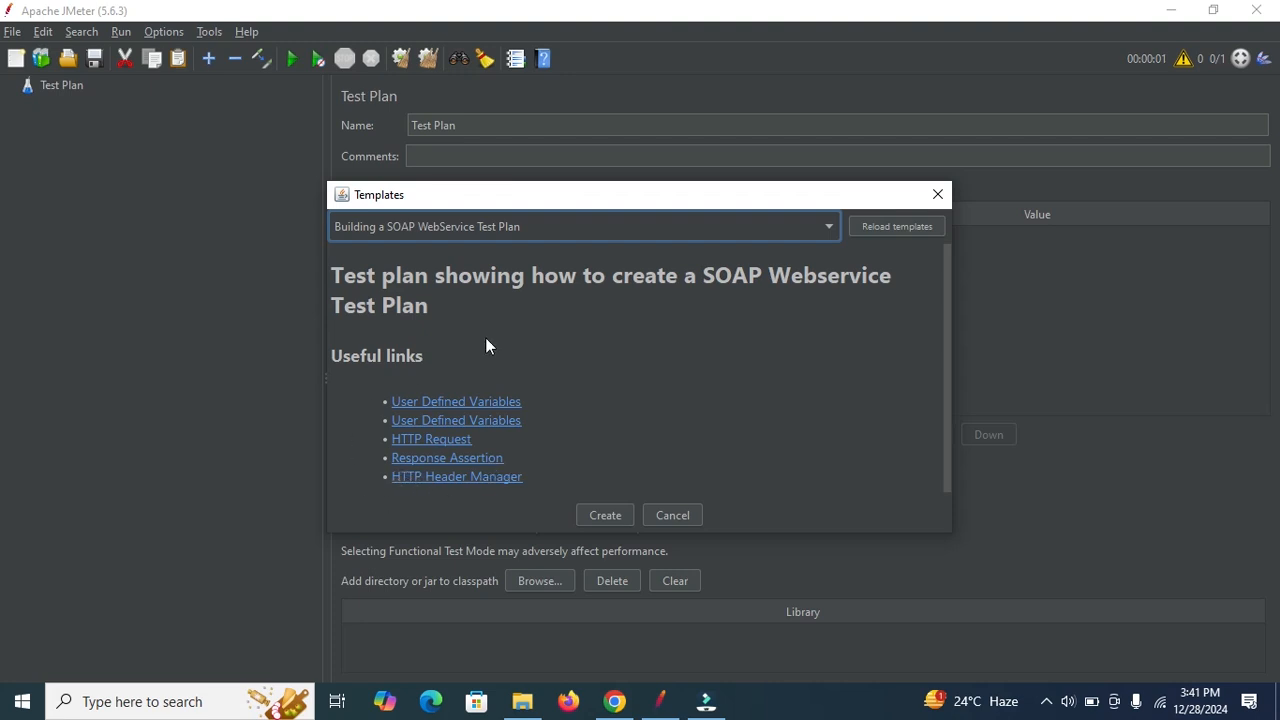
pyautogui.click(607, 516)
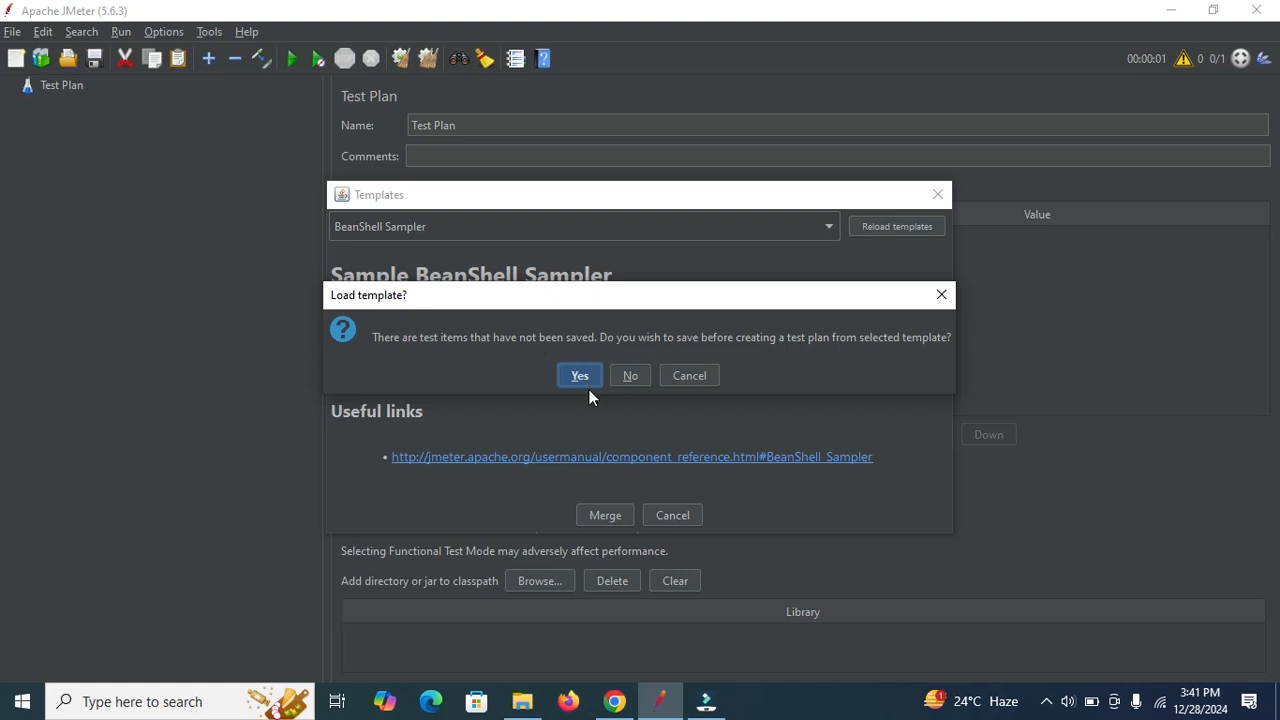
pyautogui.click(627, 376)
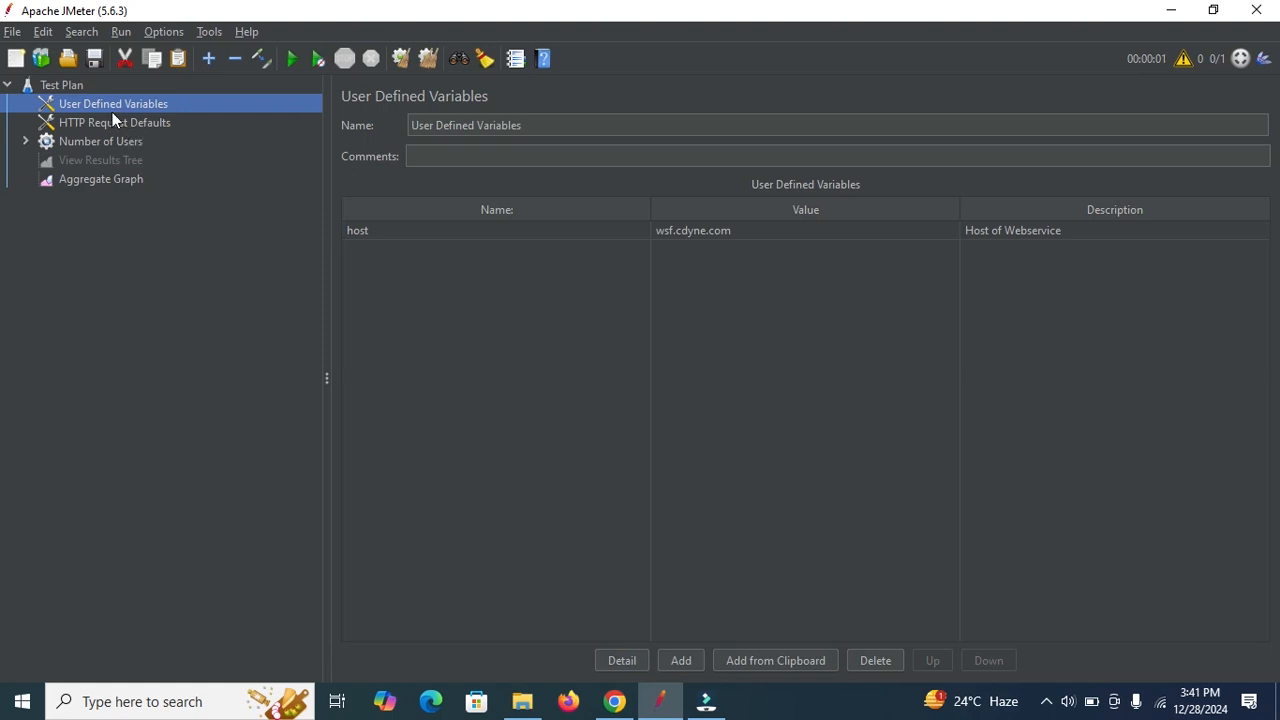
# - Examine the template's User Defined Variables, HTTP Request Defaults, Number of Users thread group and View Results Tree
pyautogui.click(113, 108)
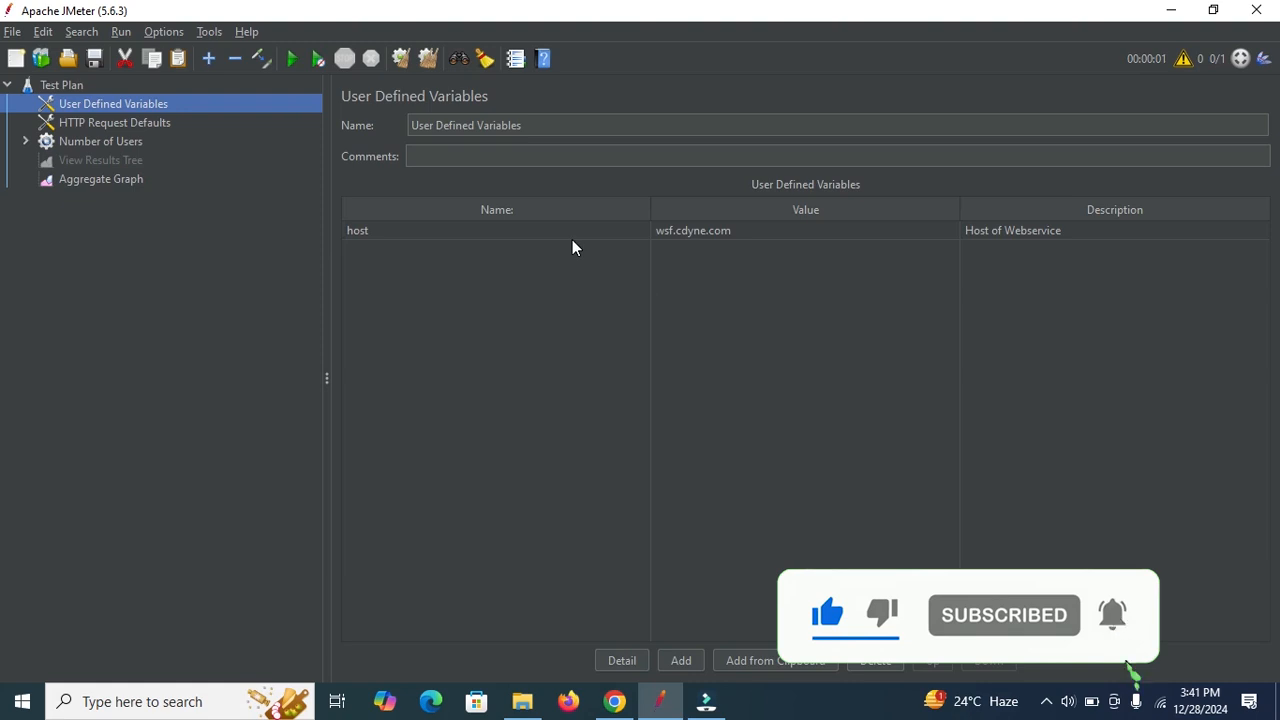
pyautogui.doubleClick(384, 232)
pyautogui.doubleClick(382, 232)
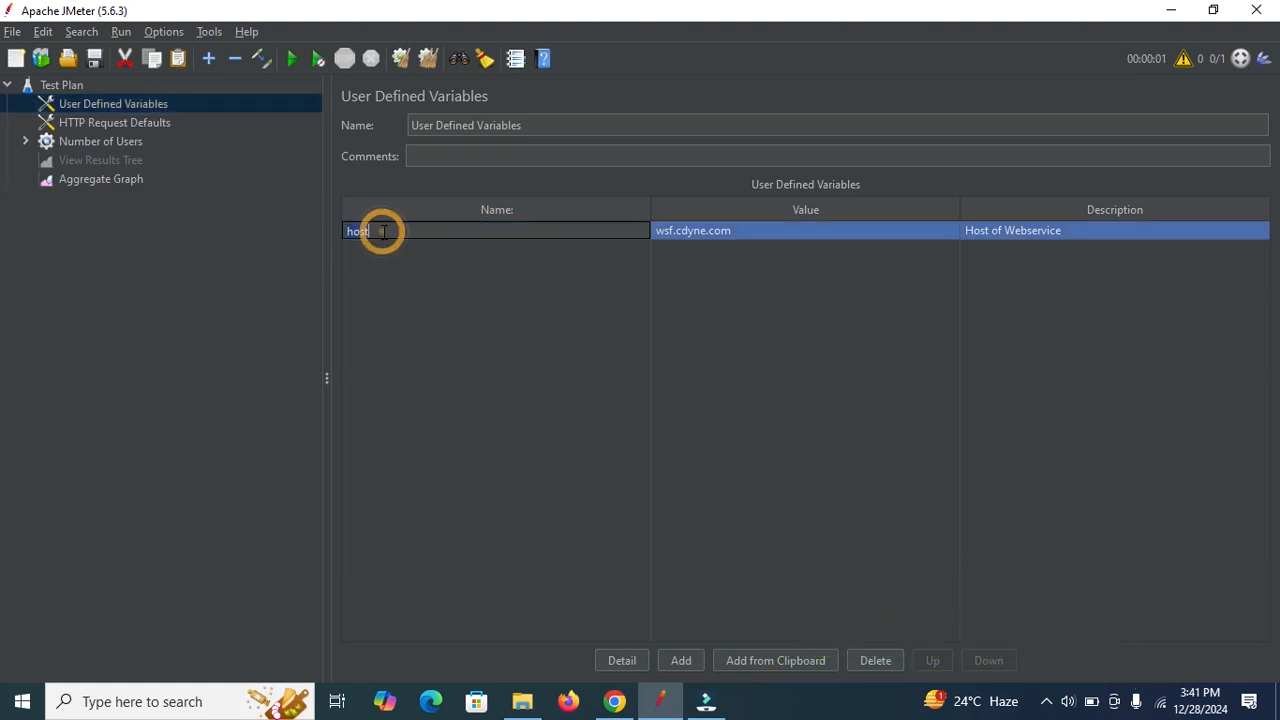
pyautogui.doubleClick(834, 230)
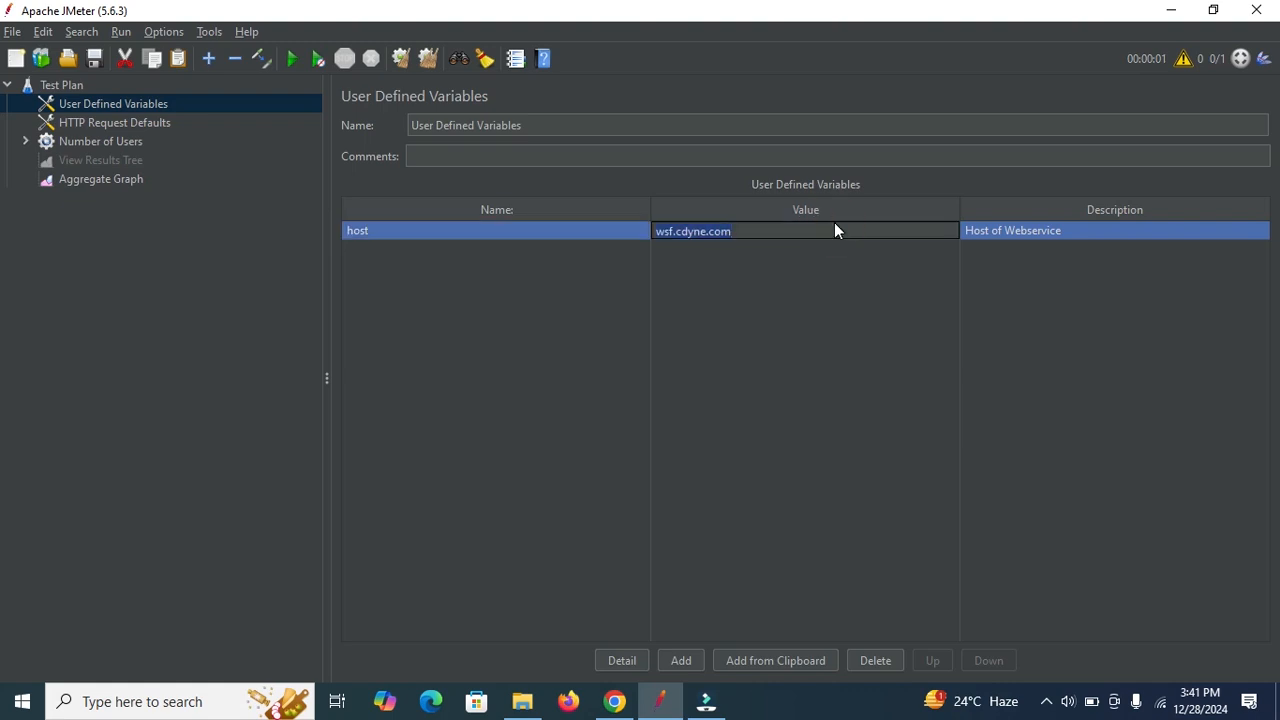
pyautogui.click(121, 121)
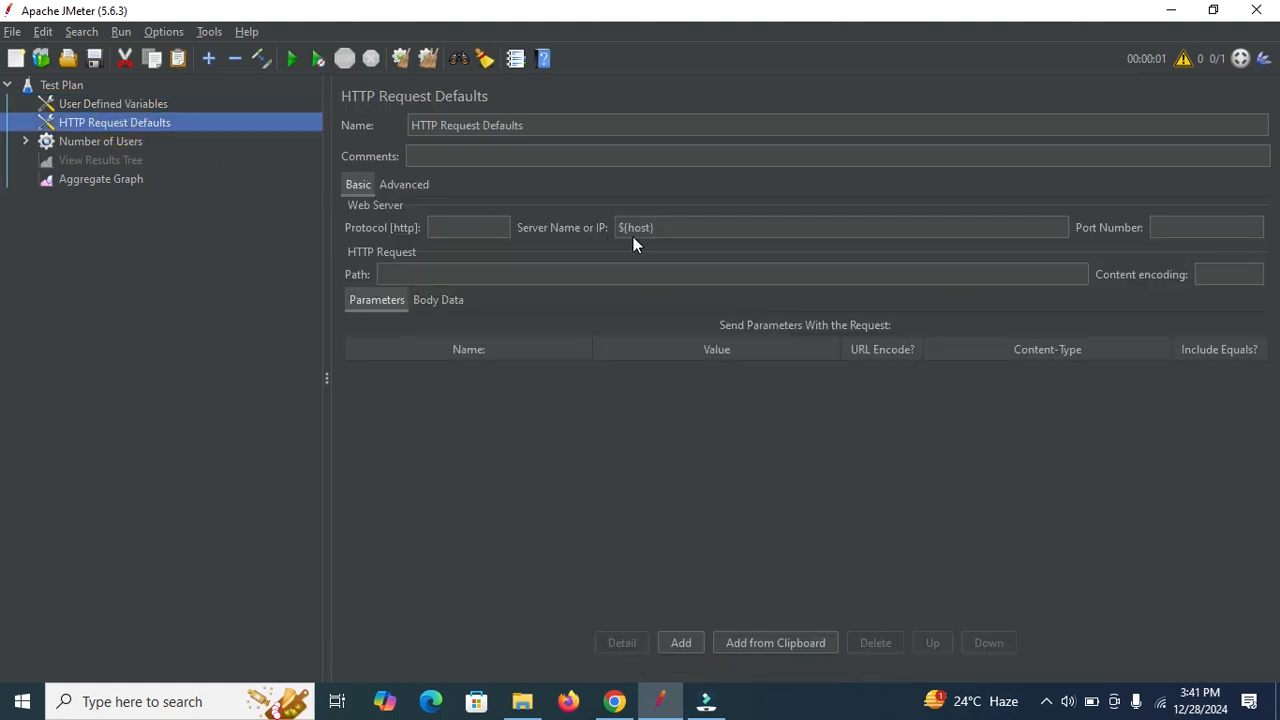
pyautogui.click(71, 141)
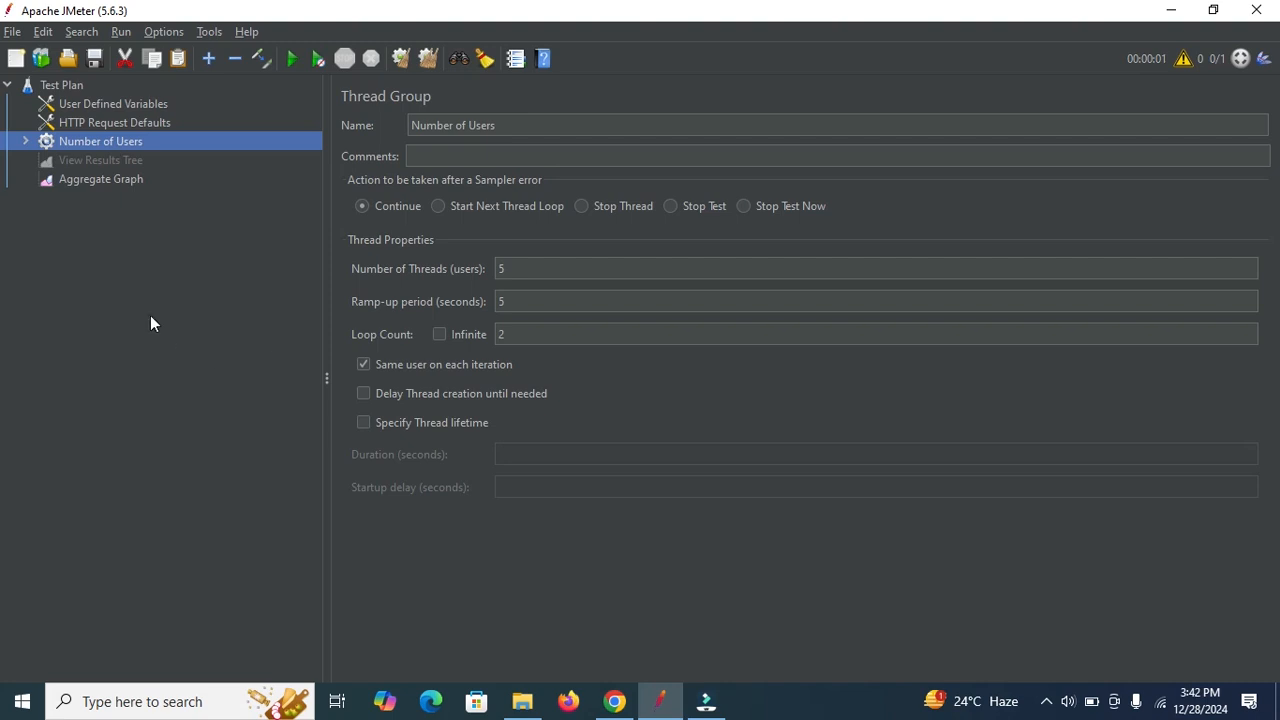
pyautogui.click(68, 157)
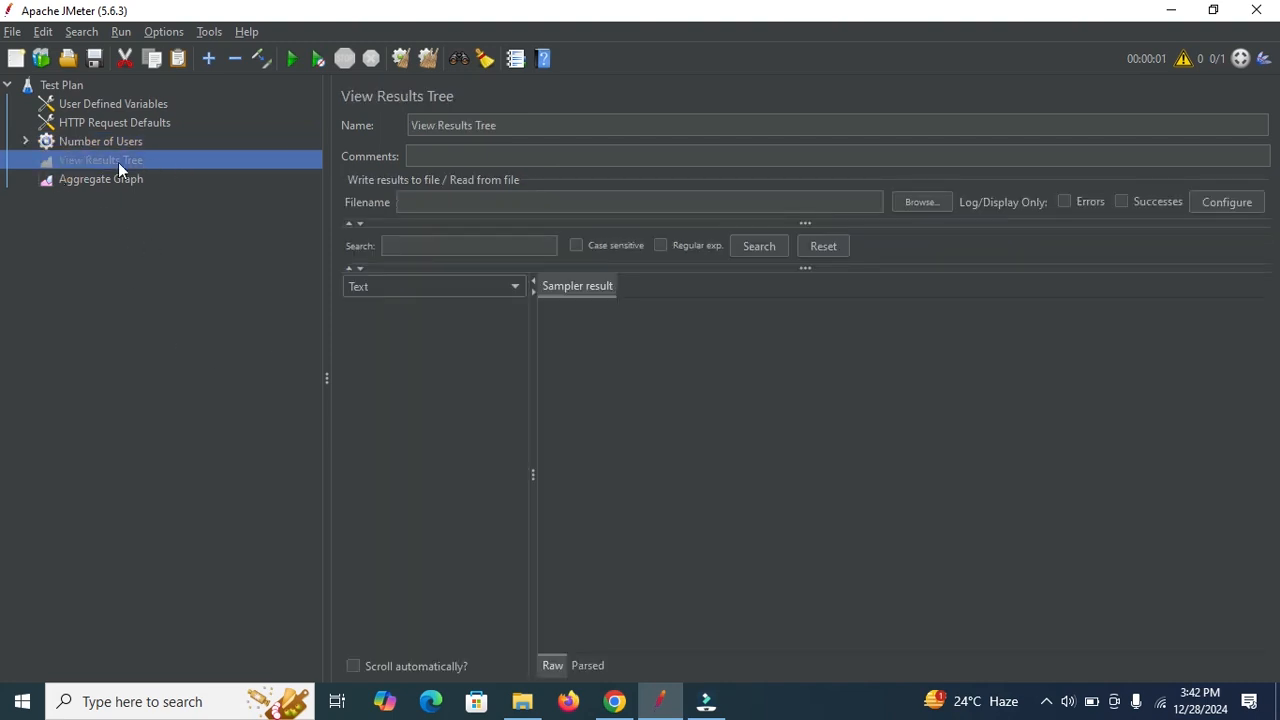
# - Expand the Number of Users group and compare the Soap Request's method and server settings with the HTTP Request Defaults
pyautogui.click(26, 141)
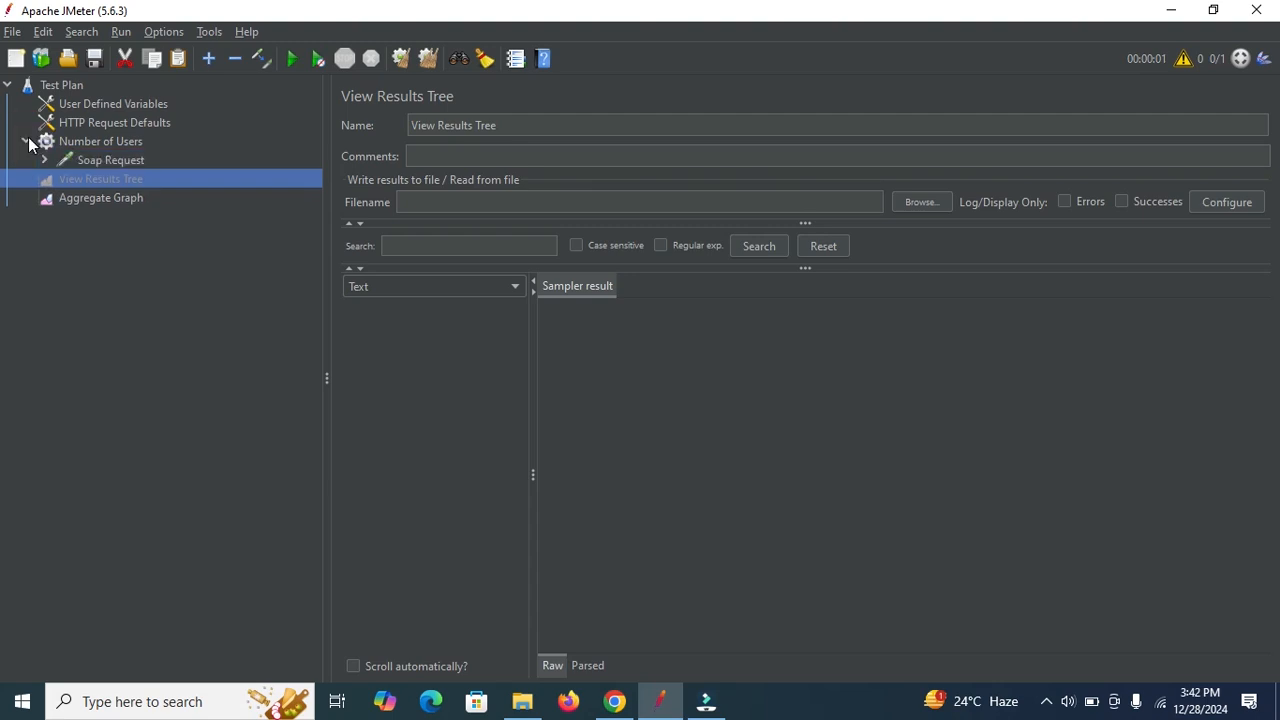
pyautogui.click(44, 159)
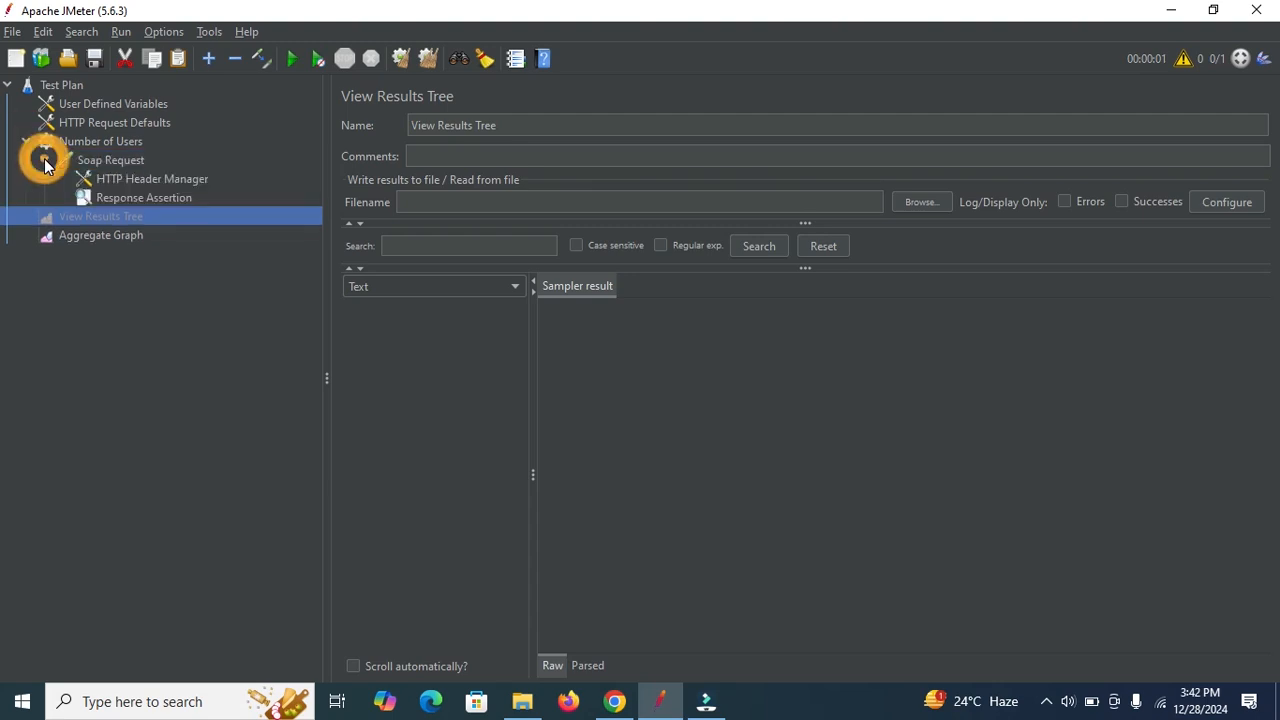
pyautogui.click(106, 163)
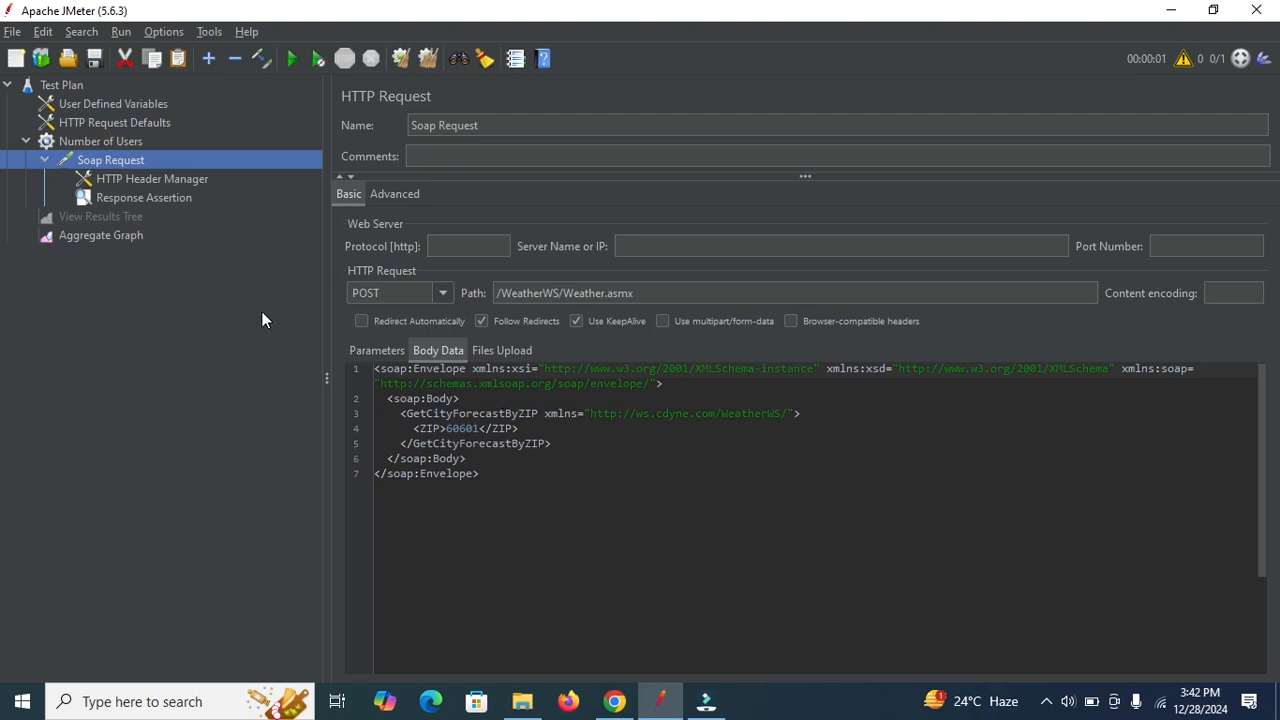
pyautogui.click(442, 294)
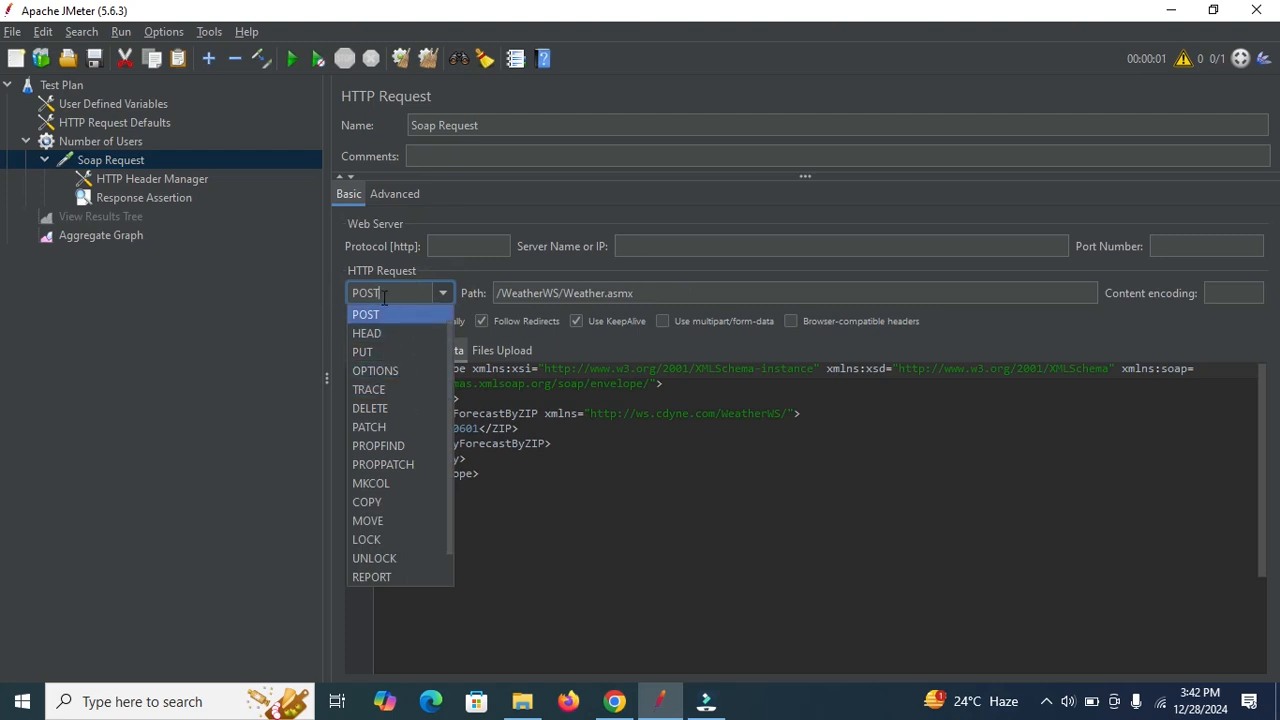
pyautogui.click(636, 388)
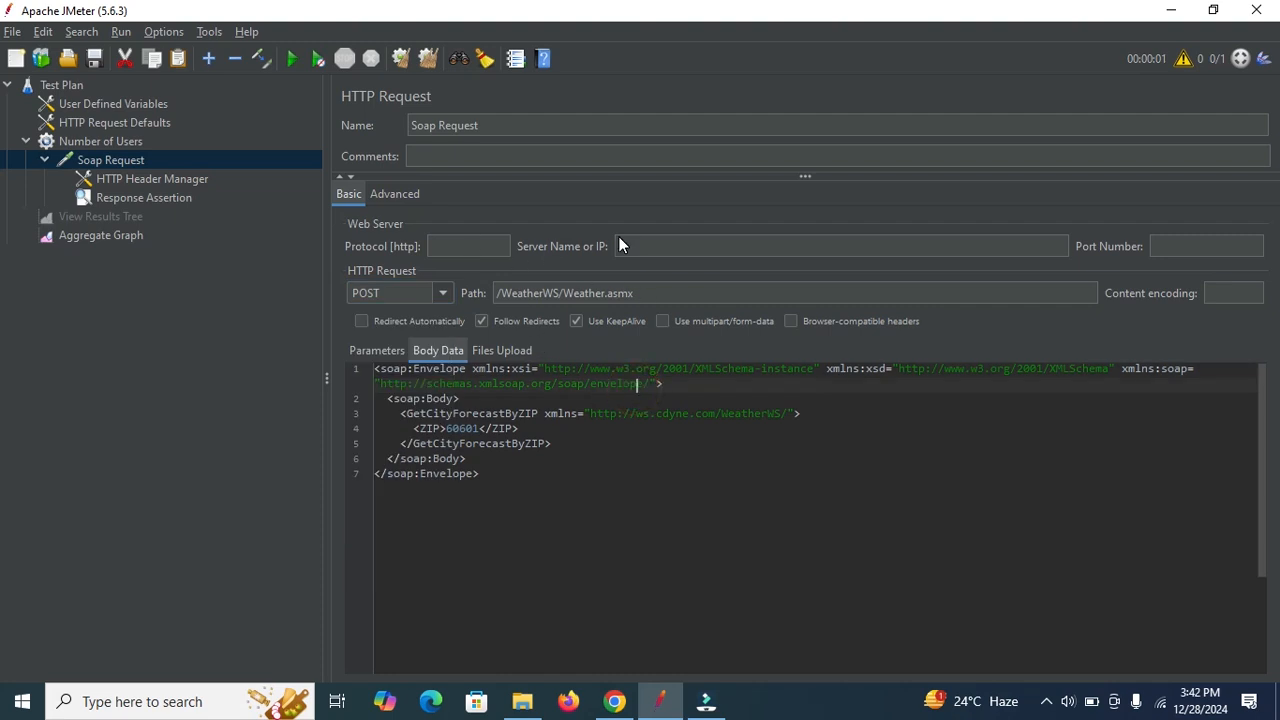
pyautogui.click(130, 125)
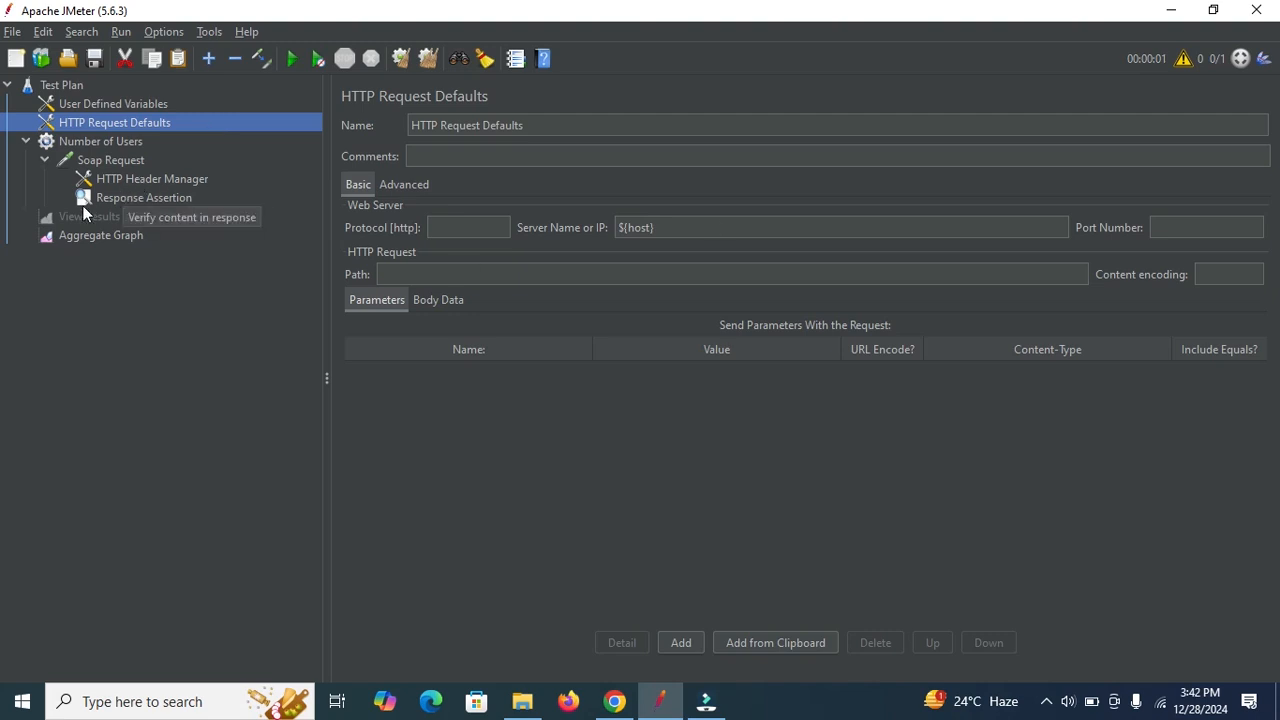
pyautogui.click(115, 160)
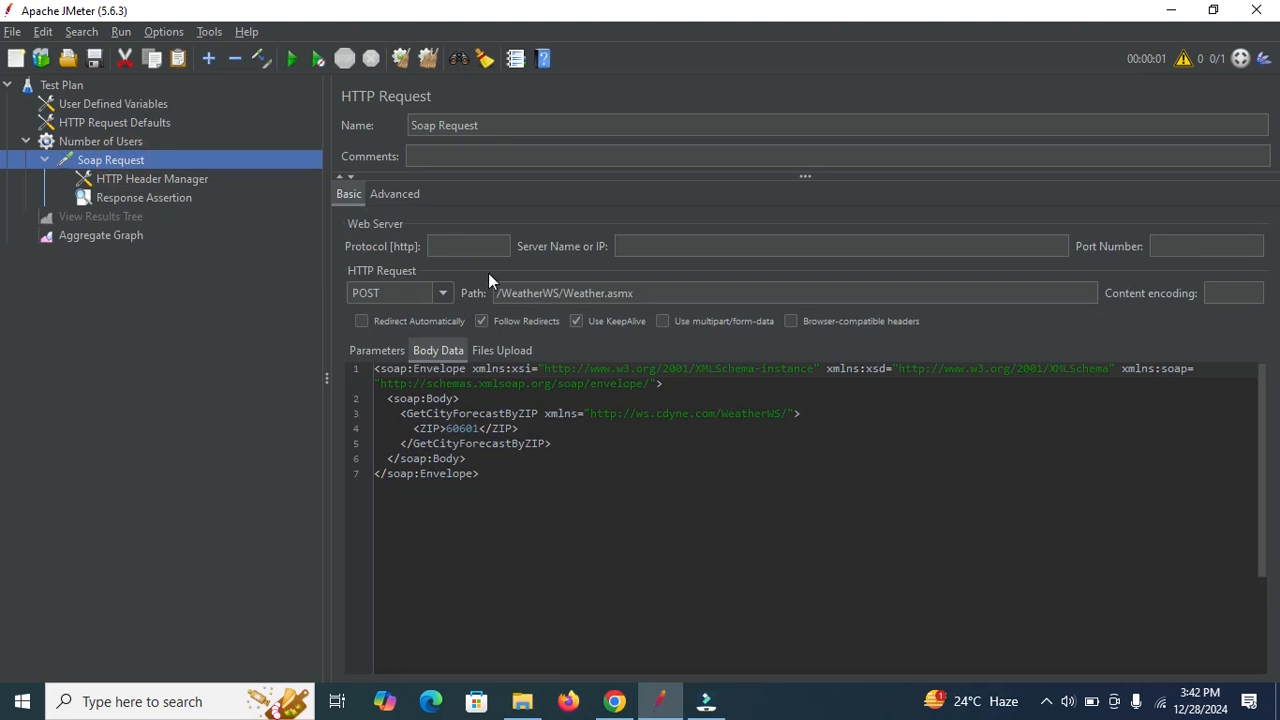
pyautogui.click(648, 246)
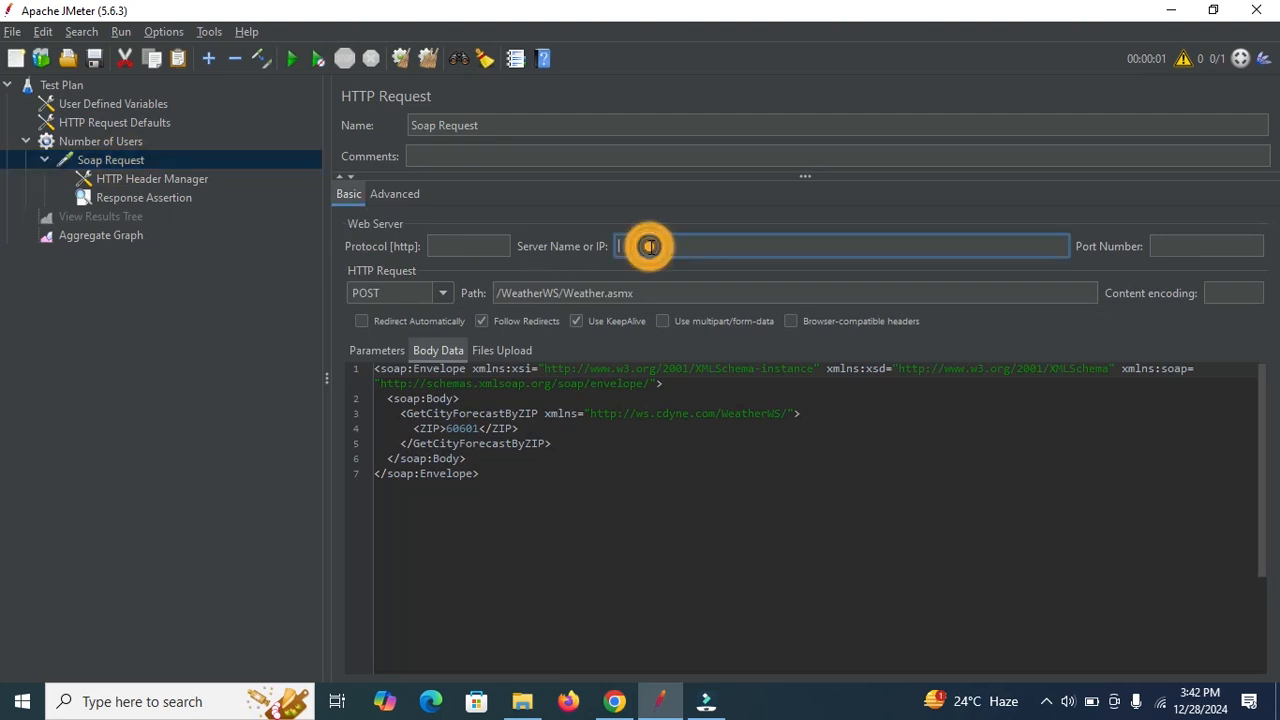
pyautogui.click(95, 122)
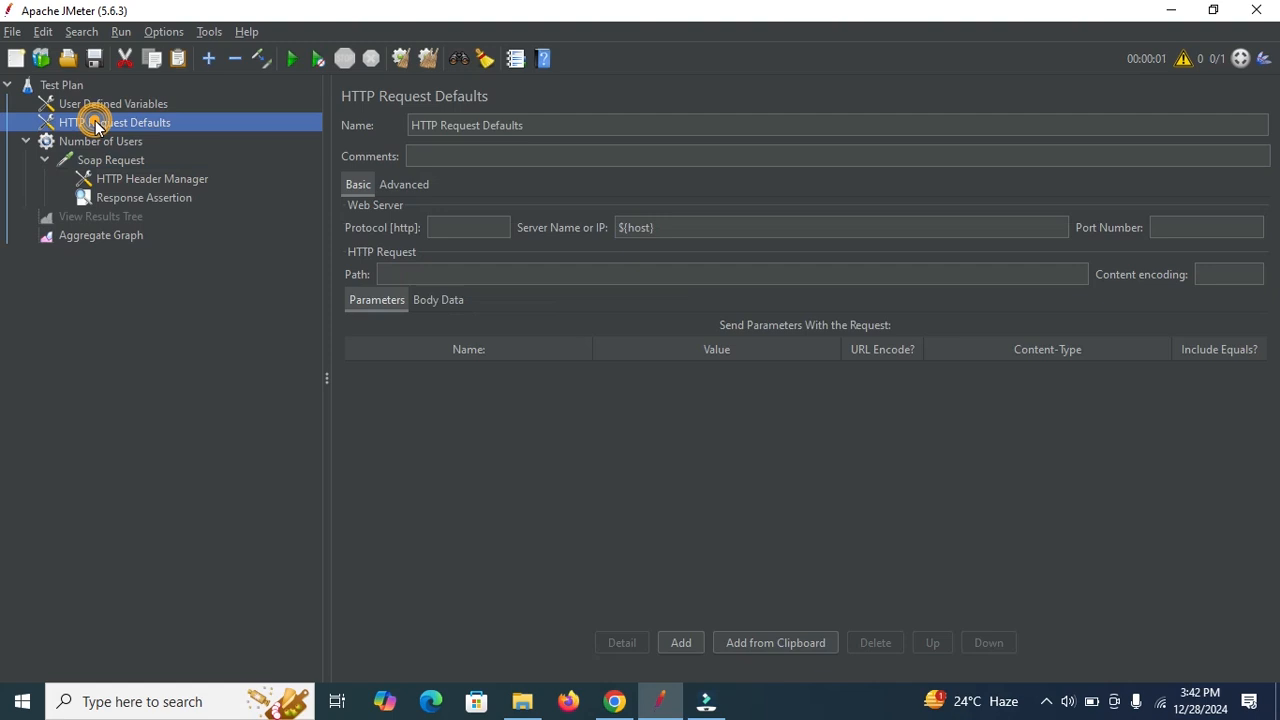
pyautogui.click(103, 182)
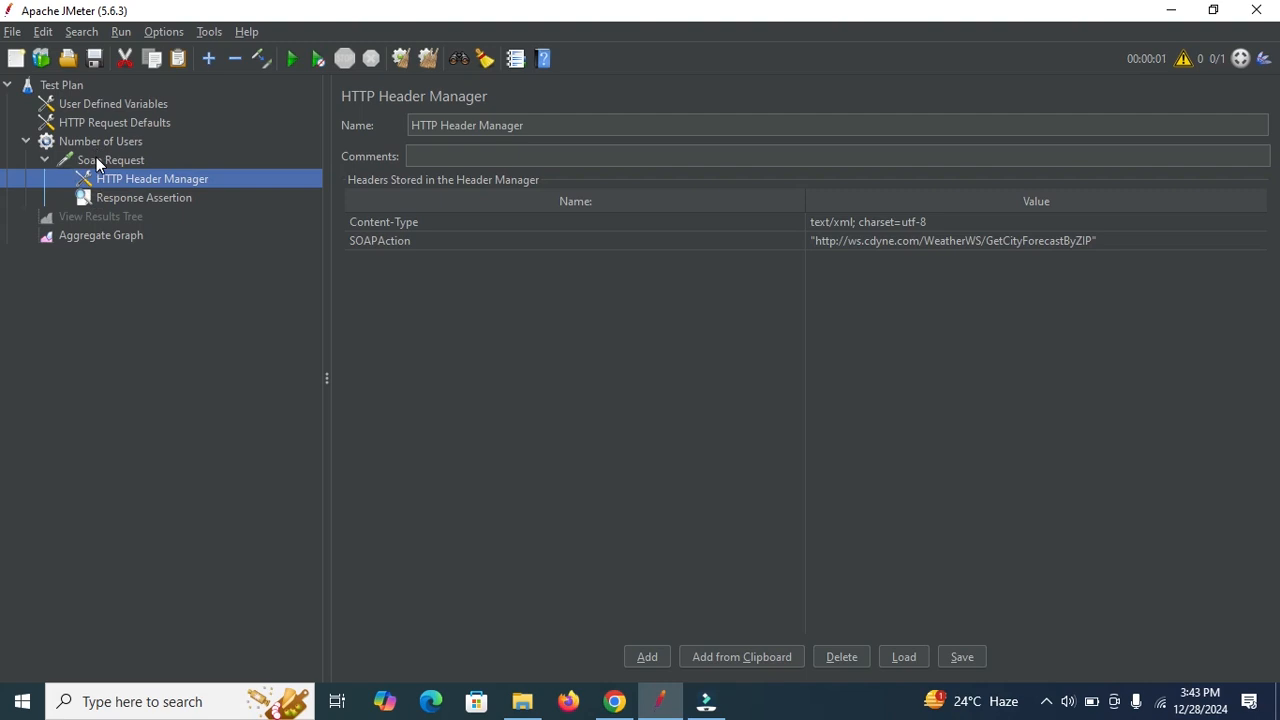
pyautogui.click(98, 163)
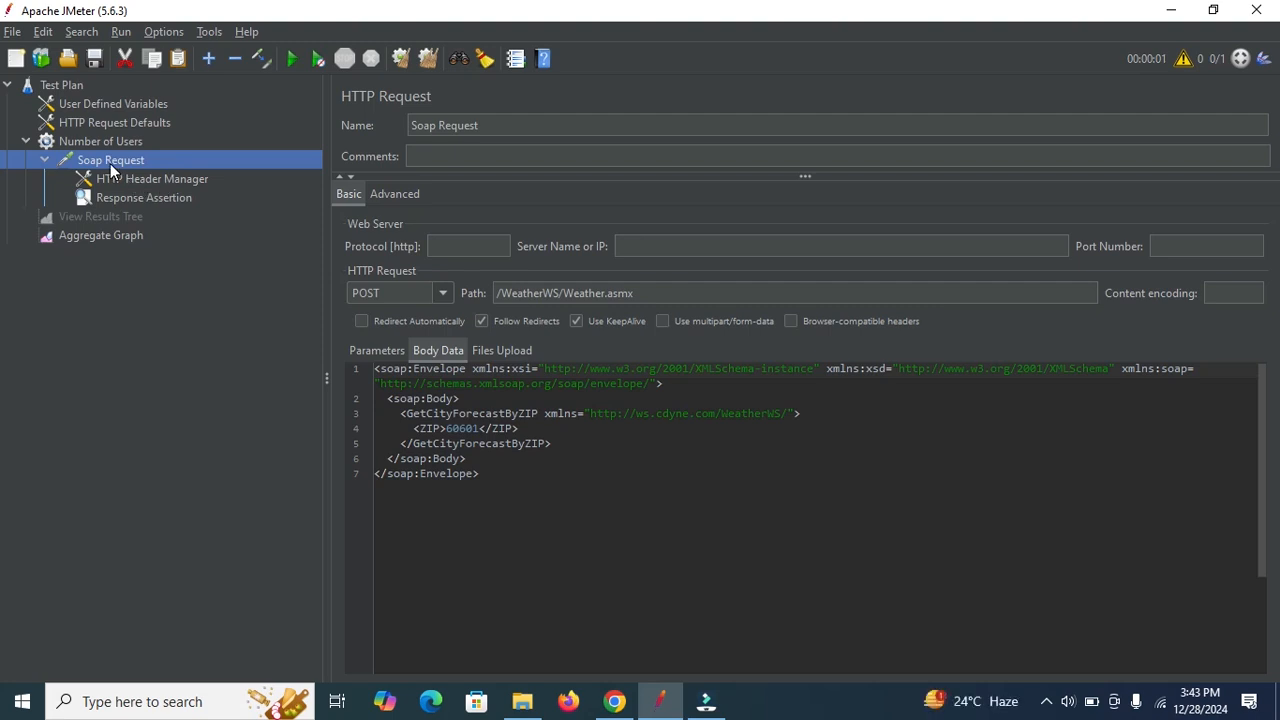
pyautogui.click(652, 249)
pyautogui.click(646, 292)
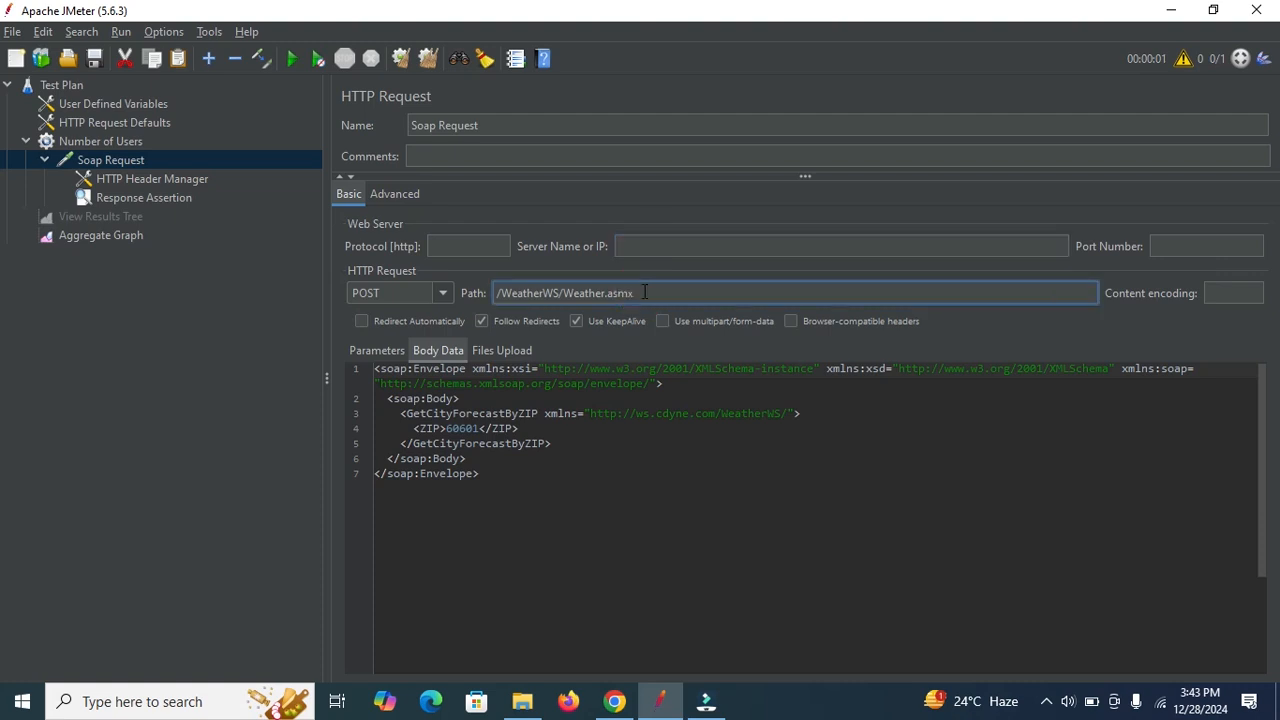
pyautogui.moveTo(646, 292); pyautogui.dragTo(475, 296)
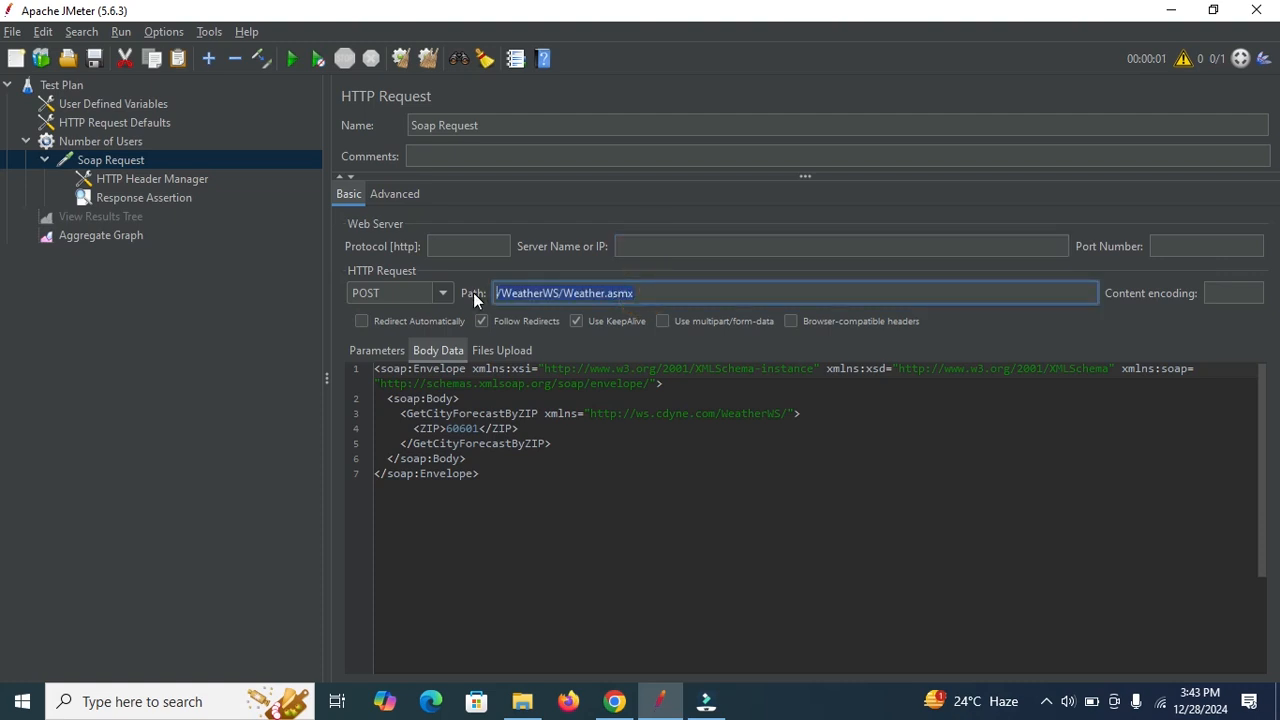
pyautogui.click(437, 348)
pyautogui.click(522, 480)
pyautogui.moveTo(480, 473); pyautogui.dragTo(364, 277)
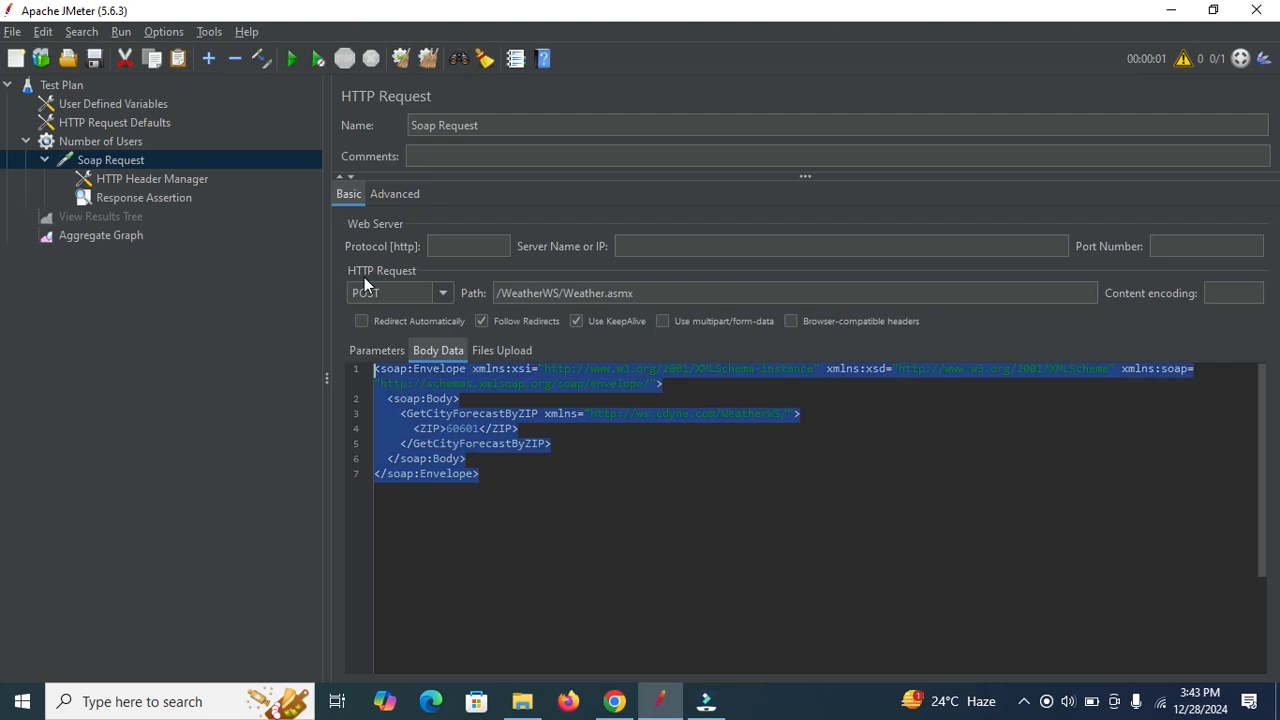
pyautogui.click(533, 467)
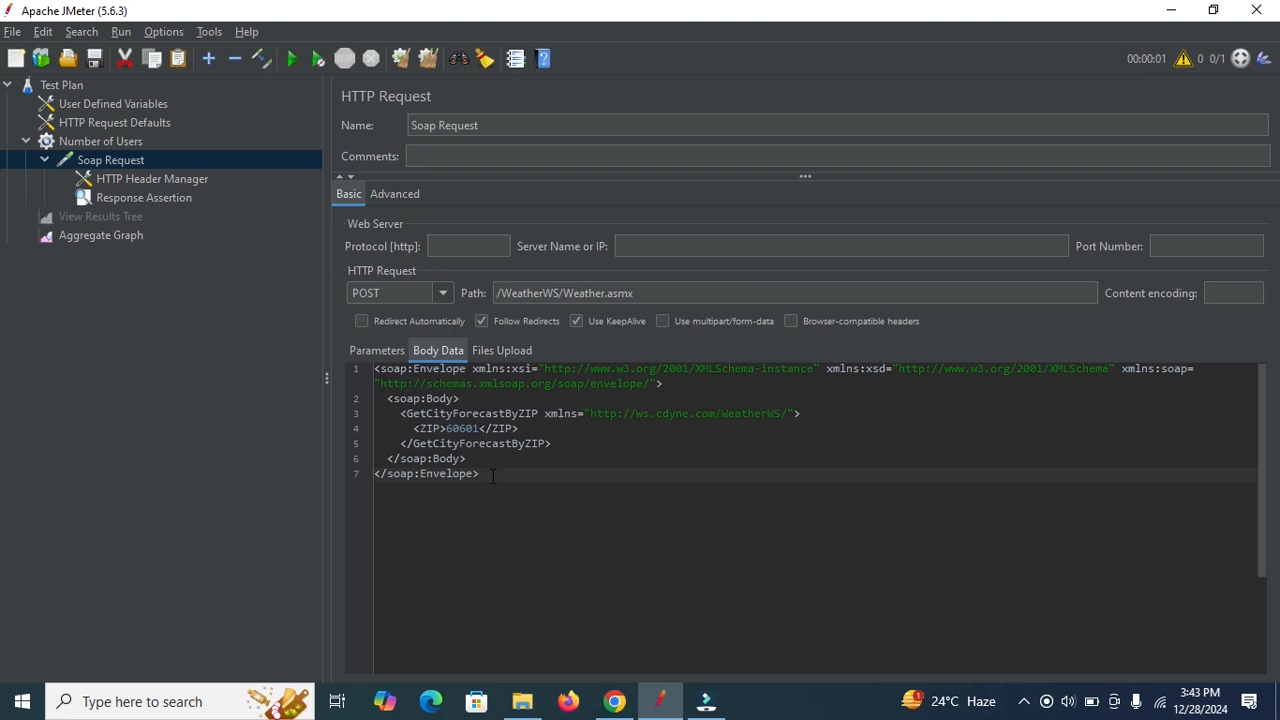
# - Review the Content-Type and SOAPAction headers in the Soap Request's HTTP Header Manager
pyautogui.click(173, 184)
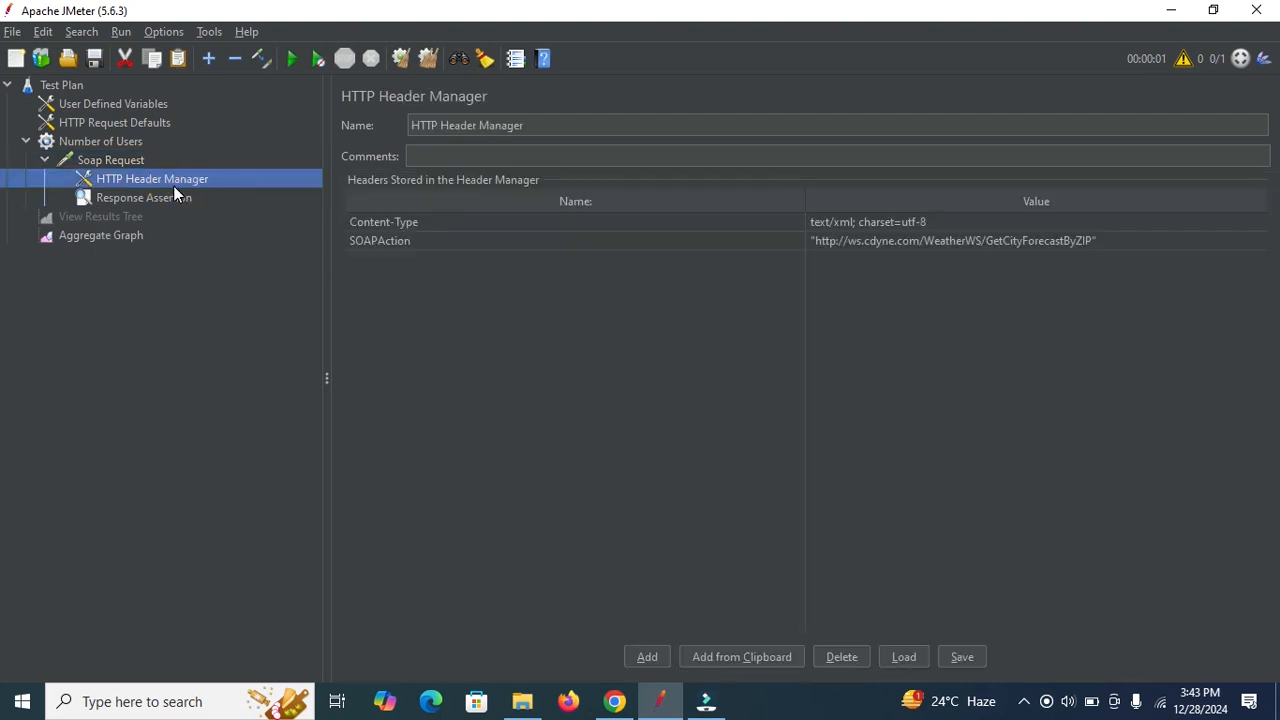
pyautogui.click(398, 241)
pyautogui.click(391, 227)
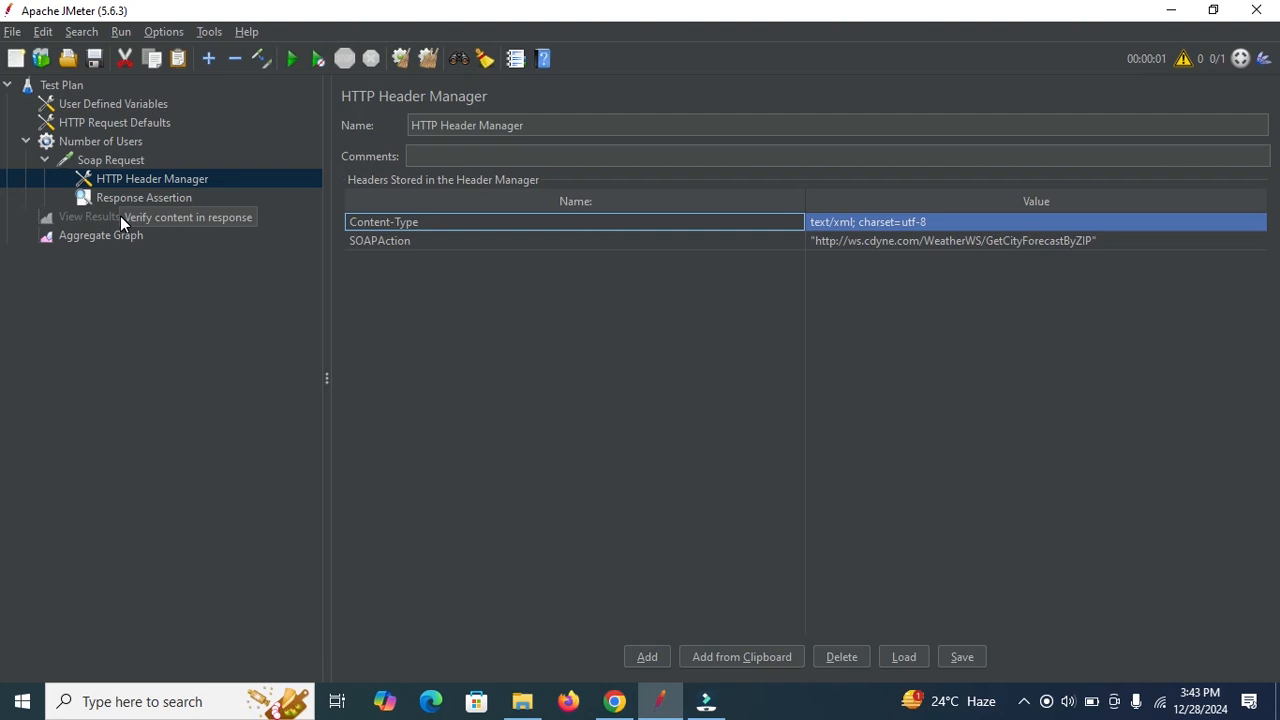
# - Collapse the template's elements and add a new Thread Group to the Test Plan
pyautogui.click(27, 142)
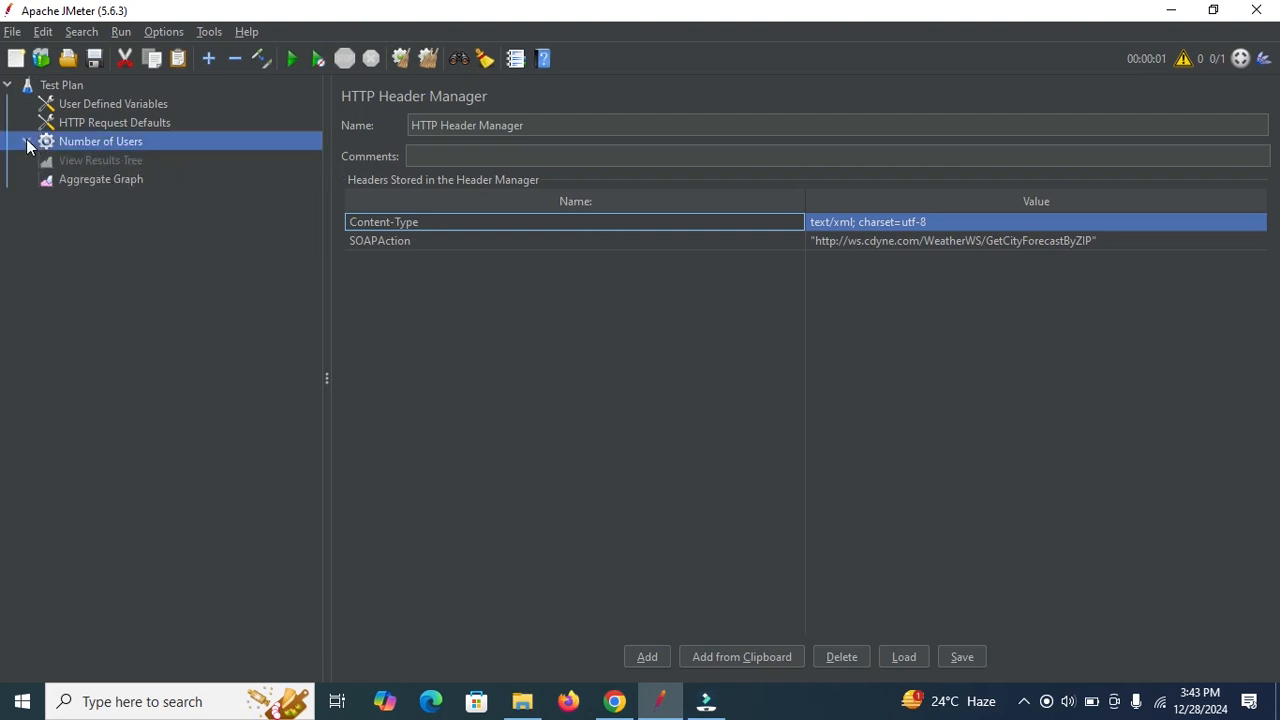
pyautogui.click(8, 86)
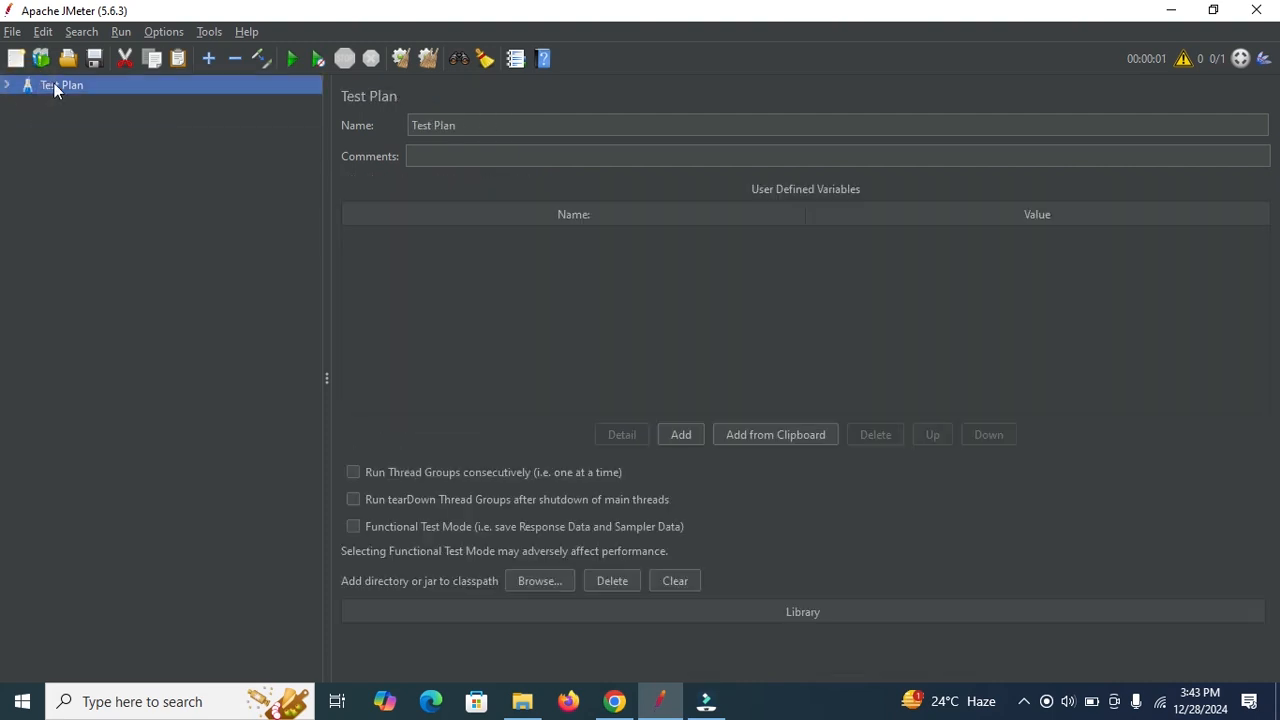
pyautogui.rightClick(56, 85)
pyautogui.moveTo(109, 95)
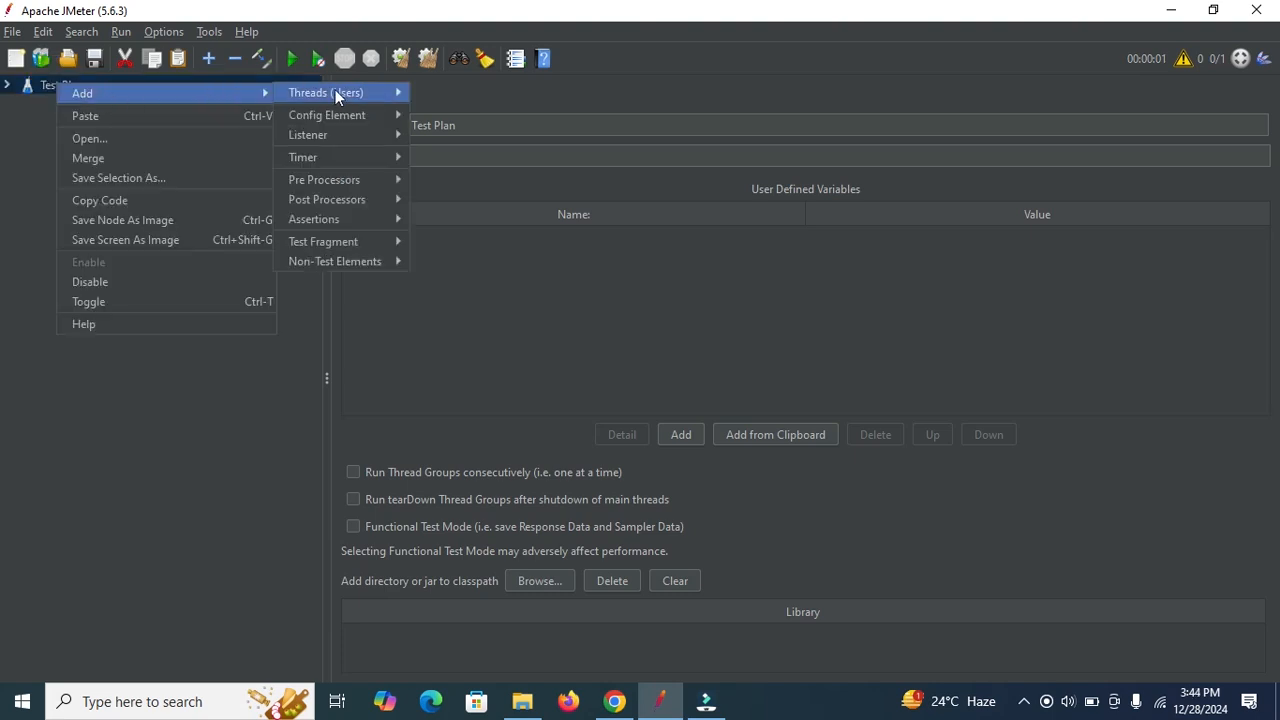
pyautogui.moveTo(335, 92)
pyautogui.click(491, 111)
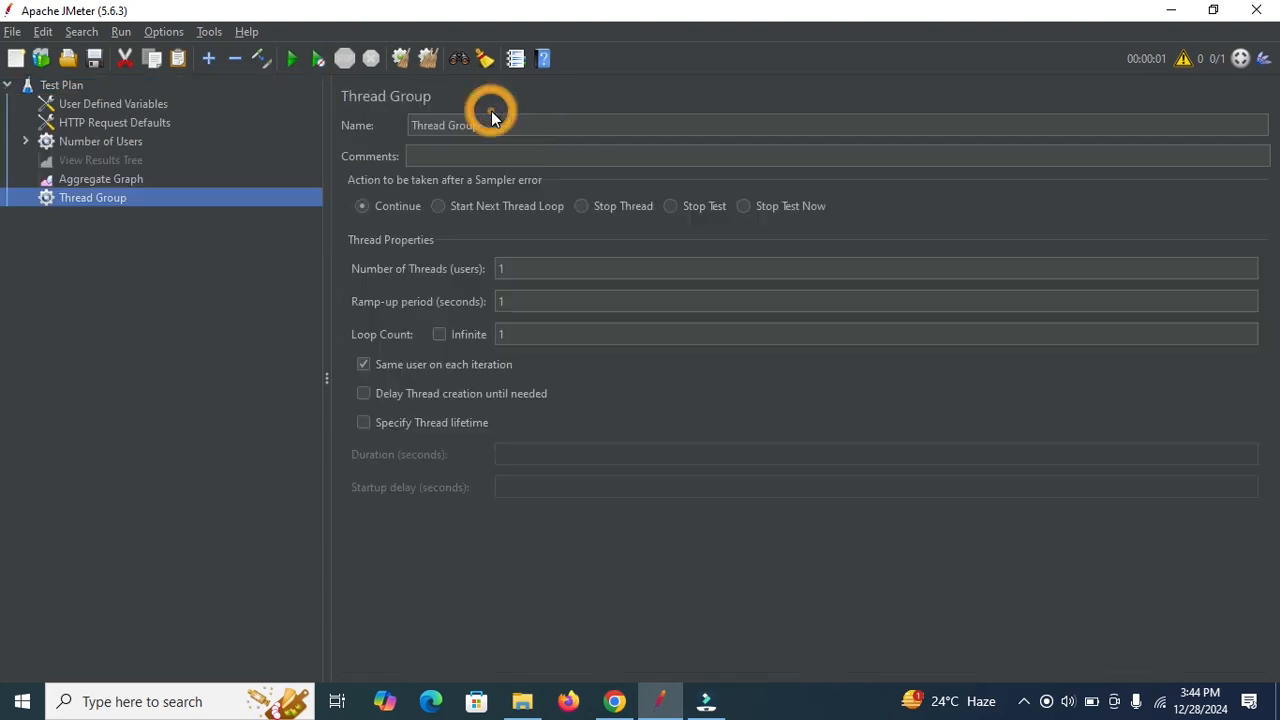
pyautogui.click(545, 268)
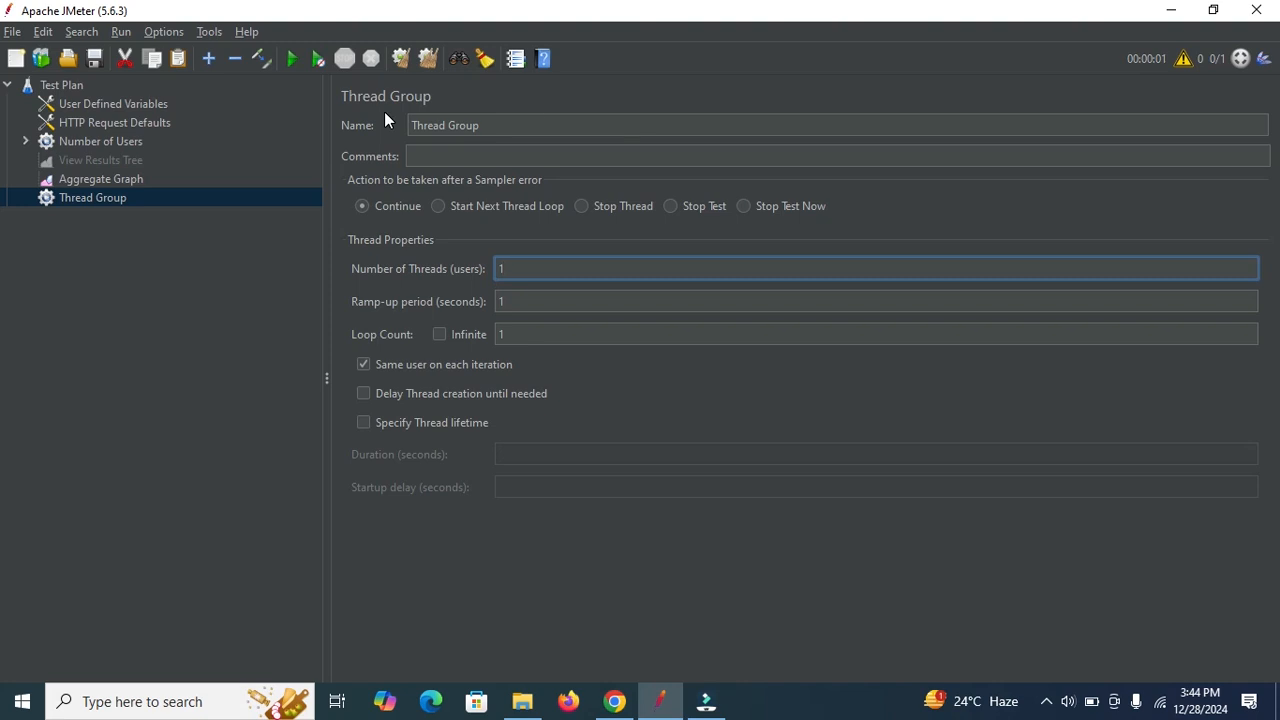
pyautogui.click(84, 200)
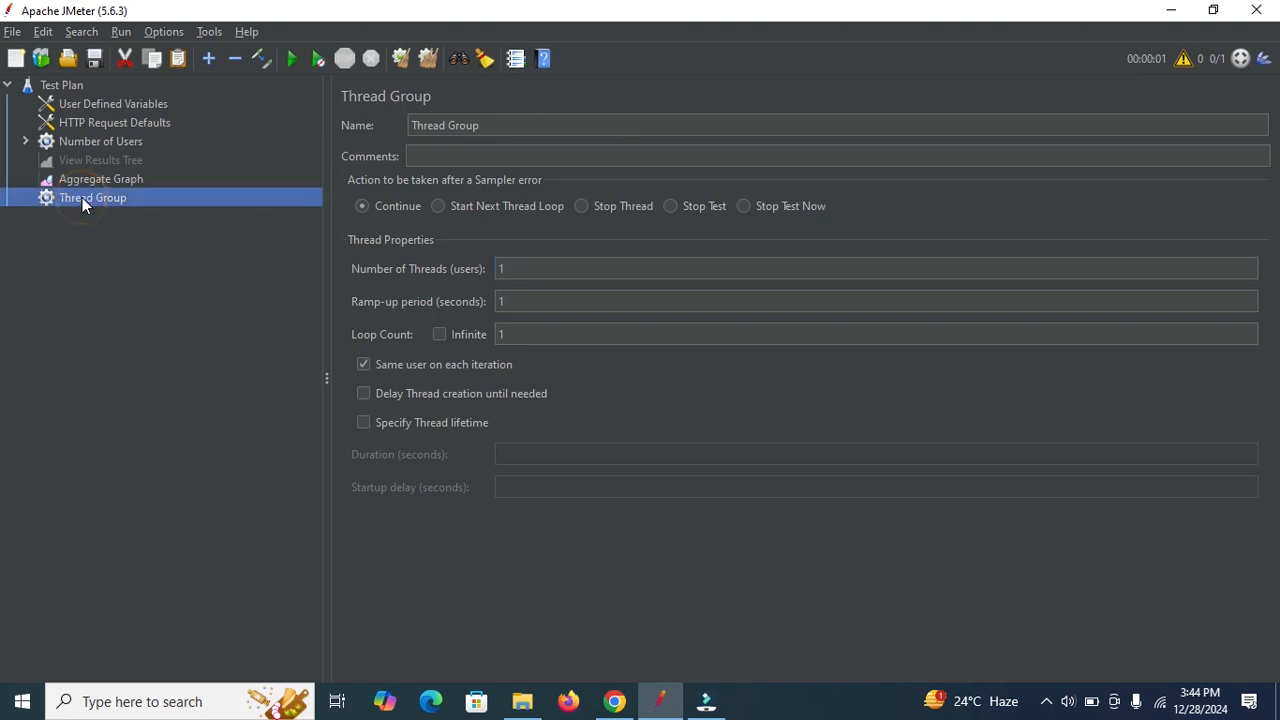
# - Rename the new Thread Group as SoapAPIThread
pyautogui.rightClick(84, 200)
pyautogui.click(530, 113)
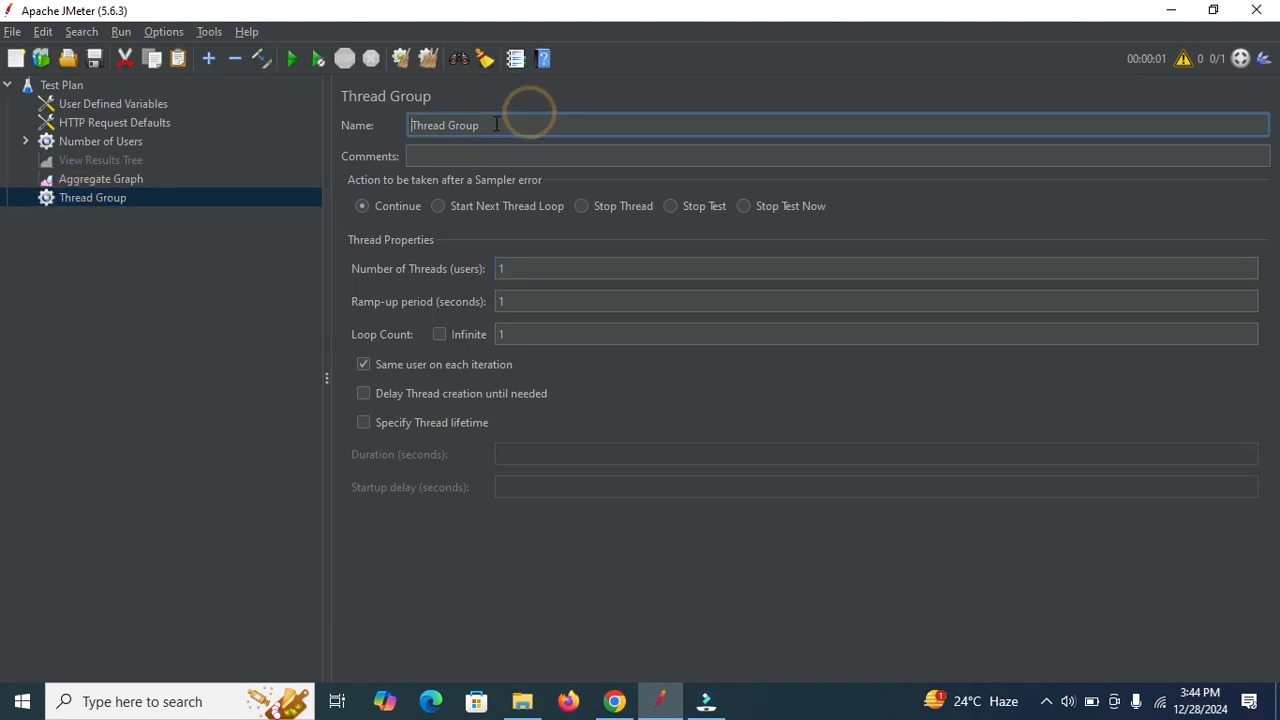
pyautogui.doubleClick(504, 126)
pyautogui.tripleClick(513, 125)
pyautogui.write('SoapAPIThread')
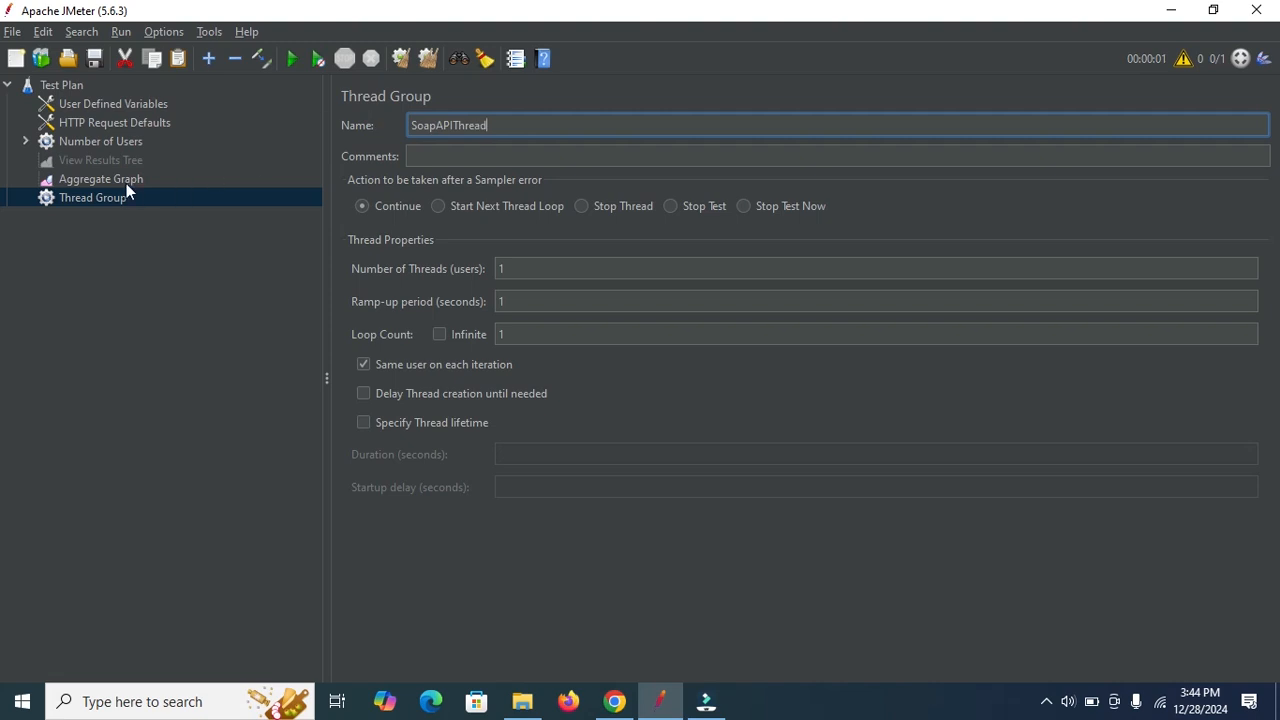
pyautogui.click(123, 179)
pyautogui.click(113, 196)
# - Add an HTTP Request sampler to the SoapAPIThread group
pyautogui.rightClick(113, 196)
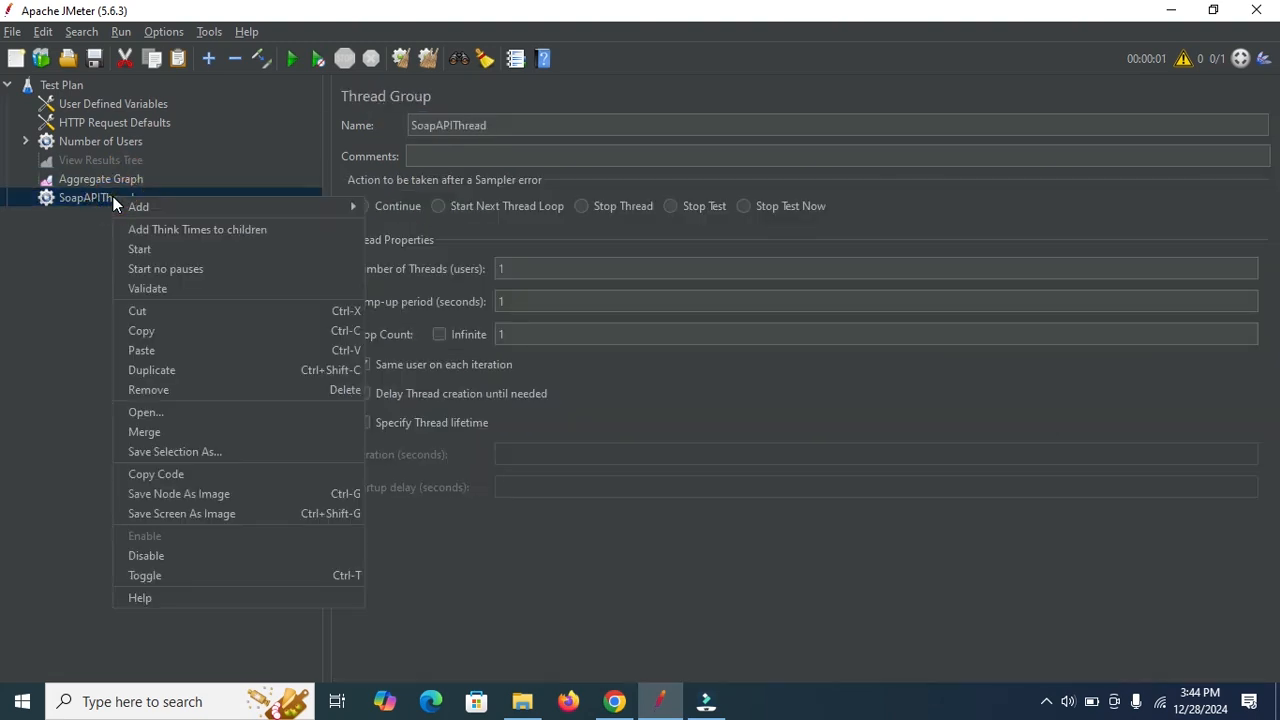
pyautogui.moveTo(172, 206)
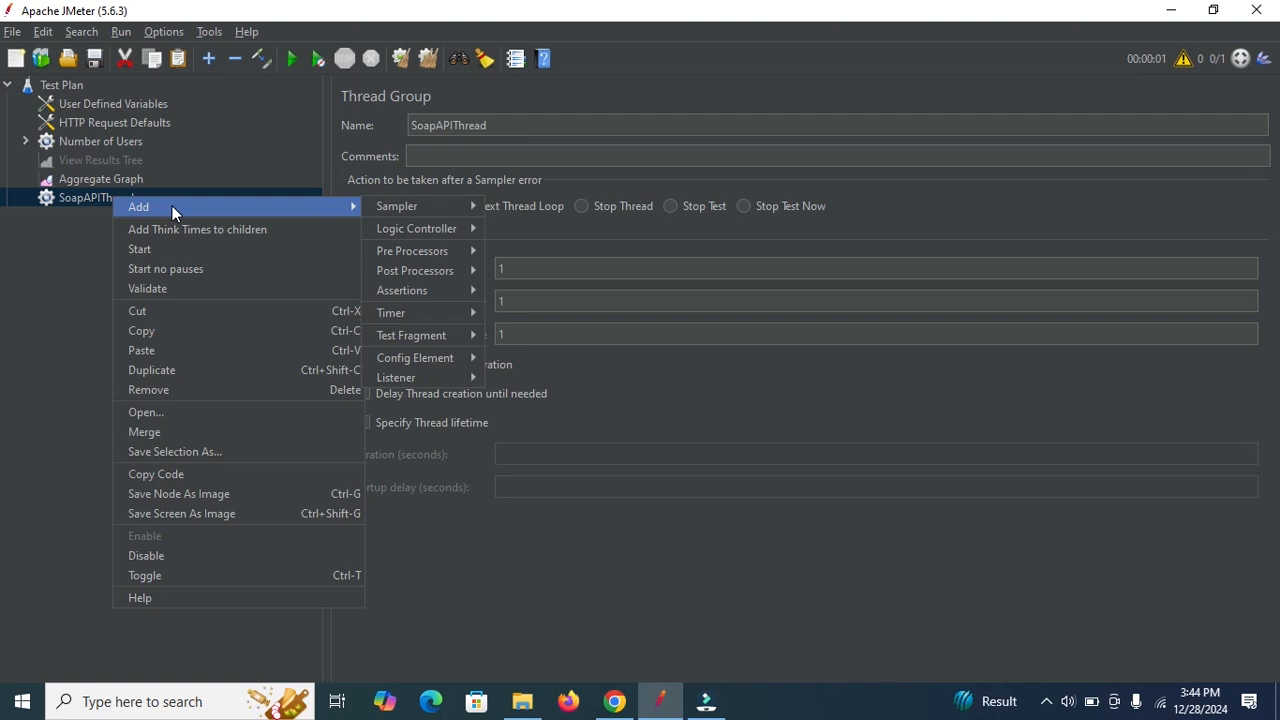
pyautogui.moveTo(460, 209)
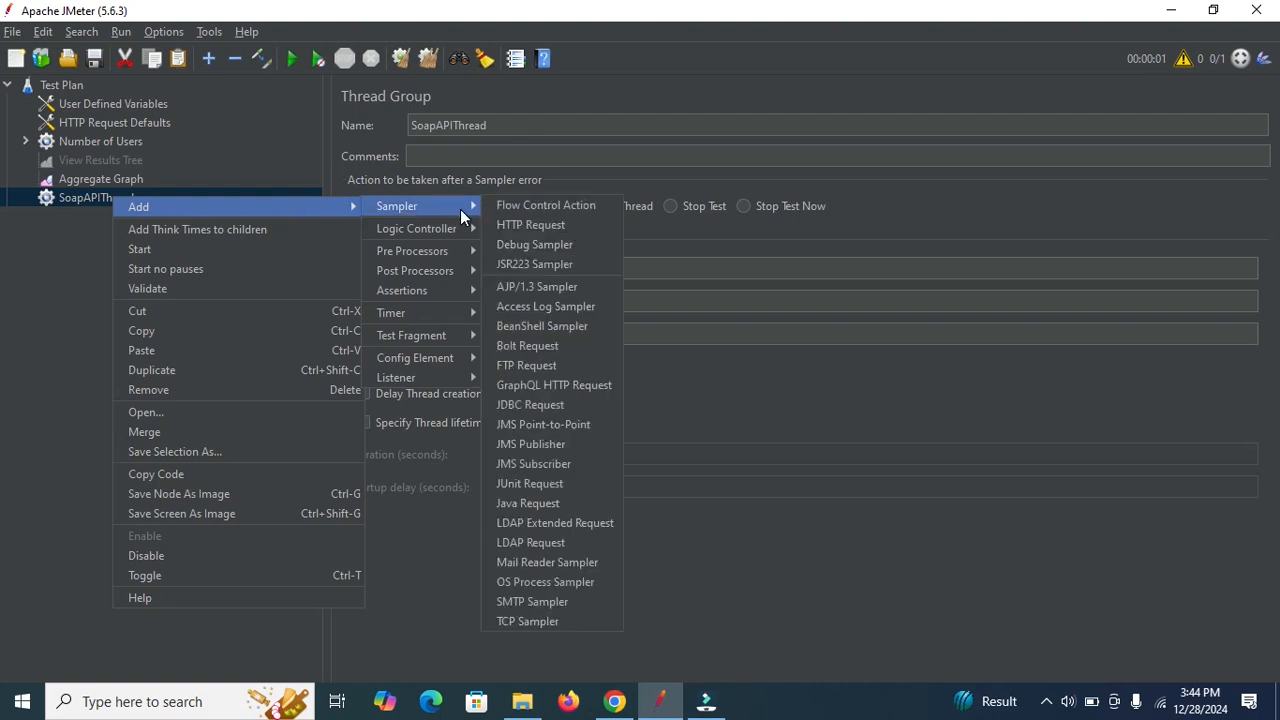
pyautogui.click(515, 227)
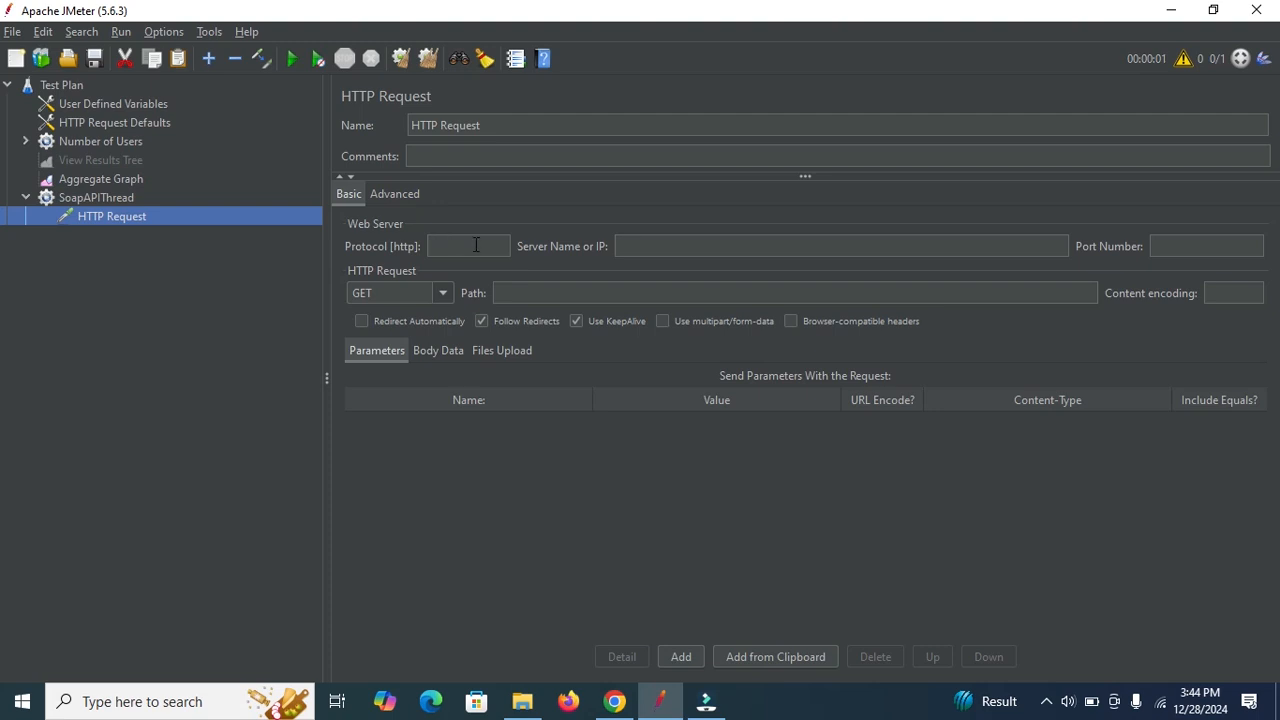
# - Review the server name, path and body data fields of the new HTTP Request
pyautogui.click(657, 247)
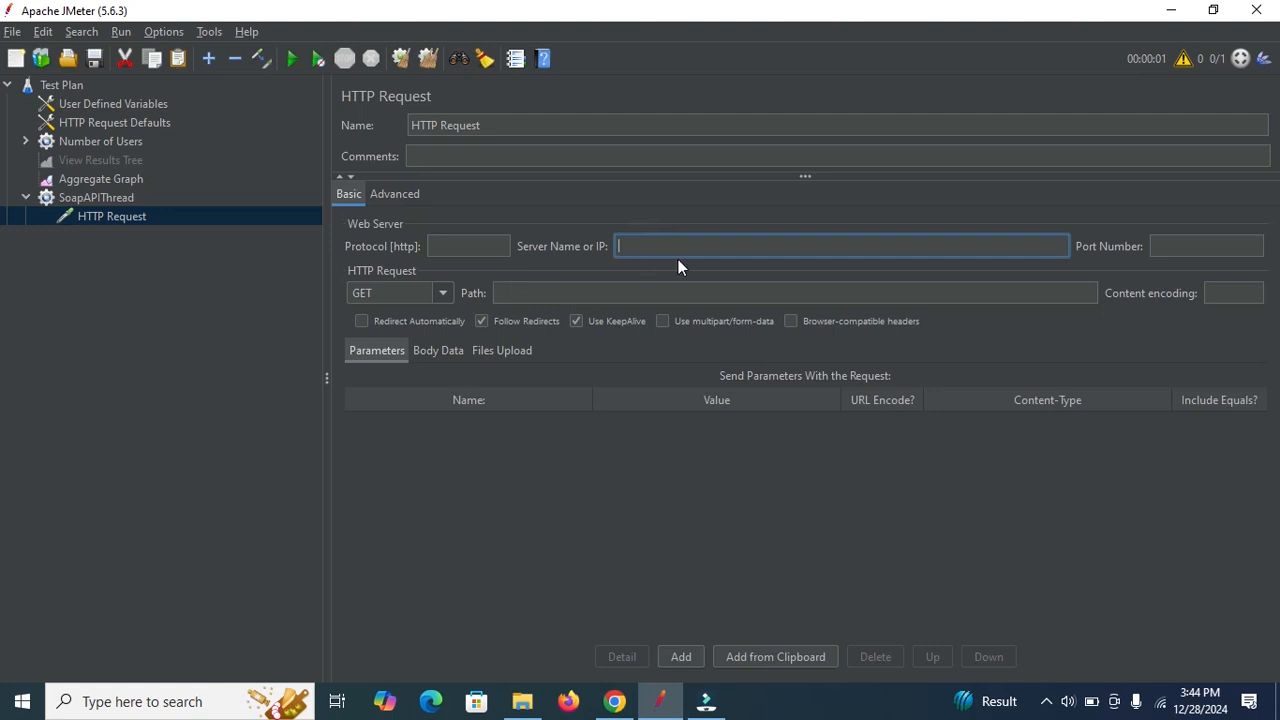
pyautogui.click(522, 291)
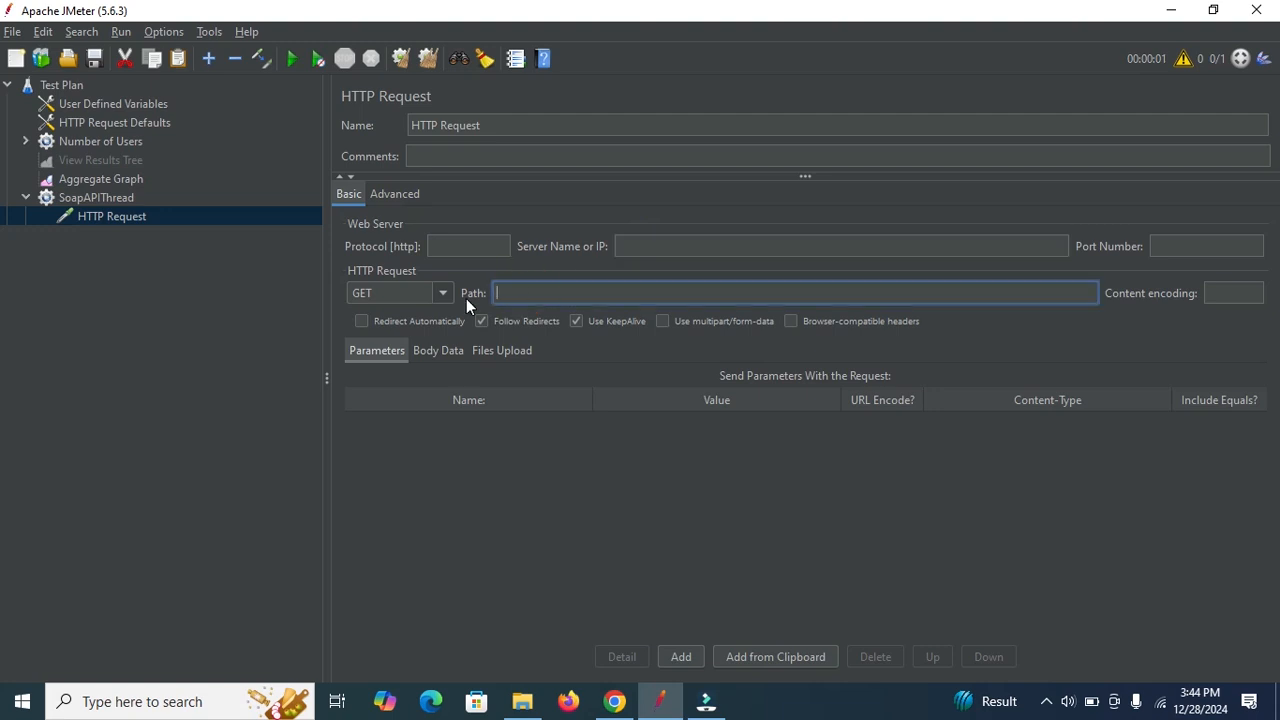
pyautogui.click(440, 348)
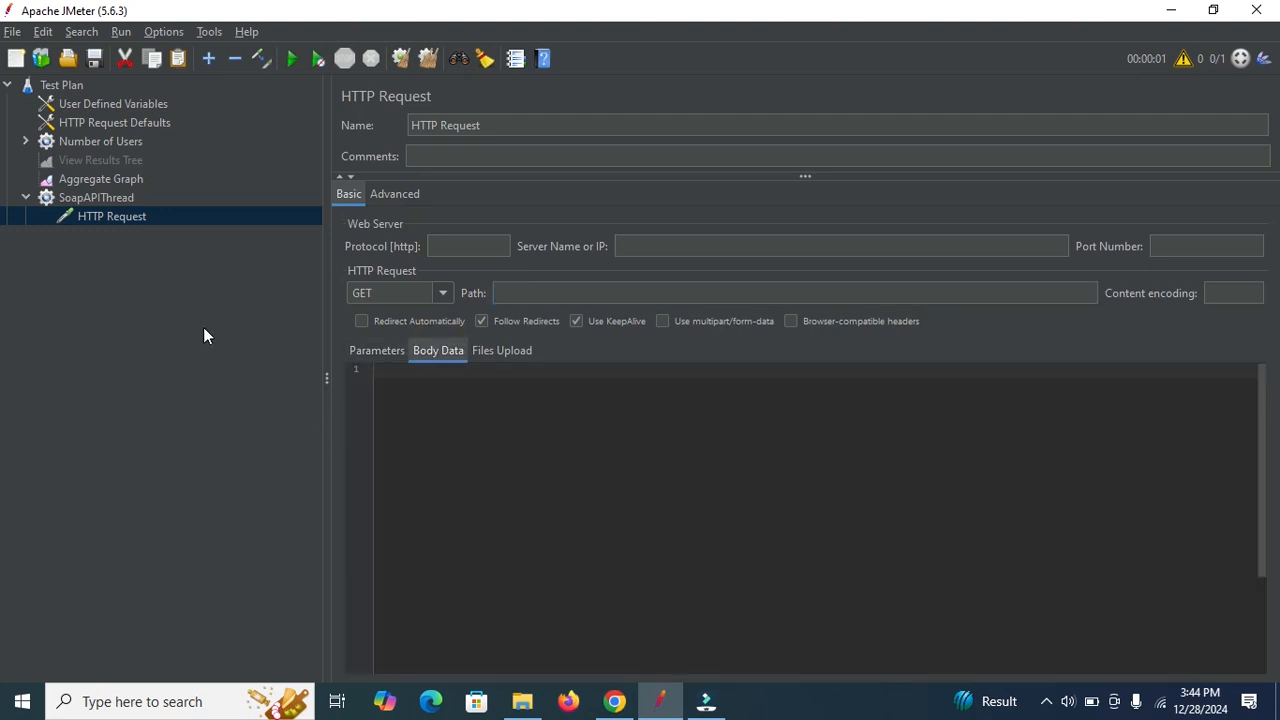
# - Add a View Results Tree listener under the new HTTP Request
pyautogui.rightClick(106, 215)
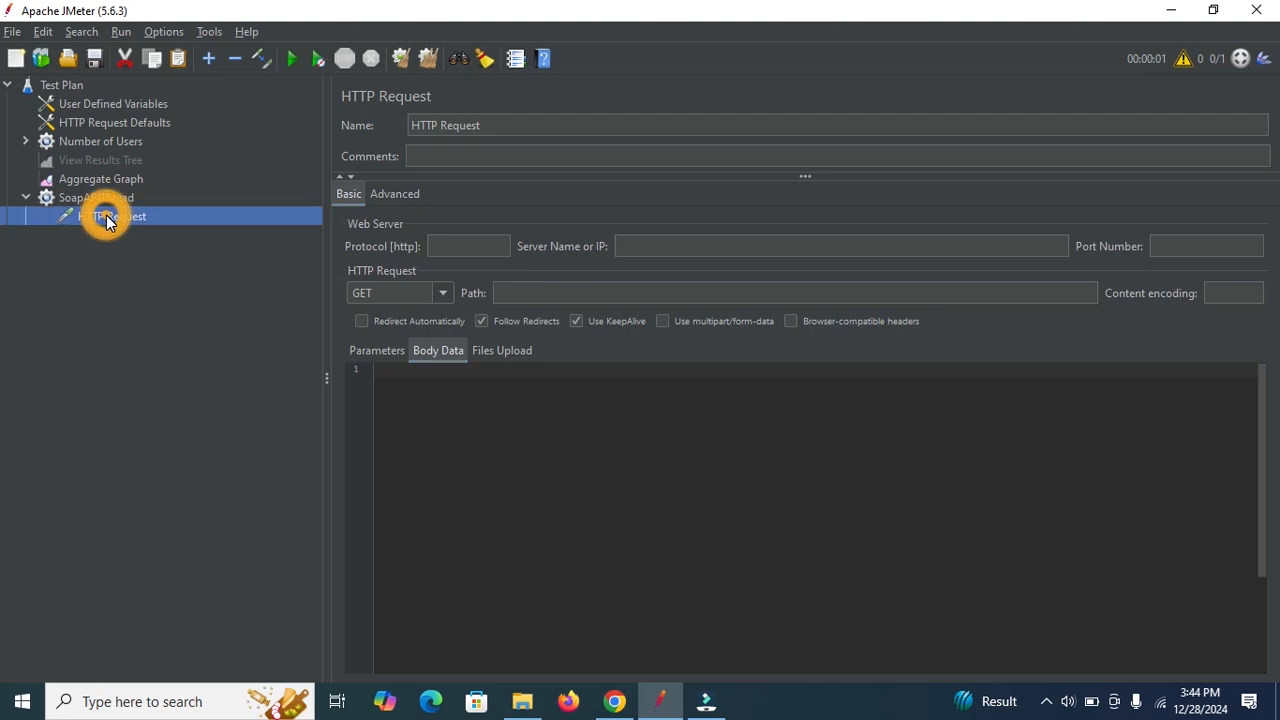
pyautogui.moveTo(176, 221)
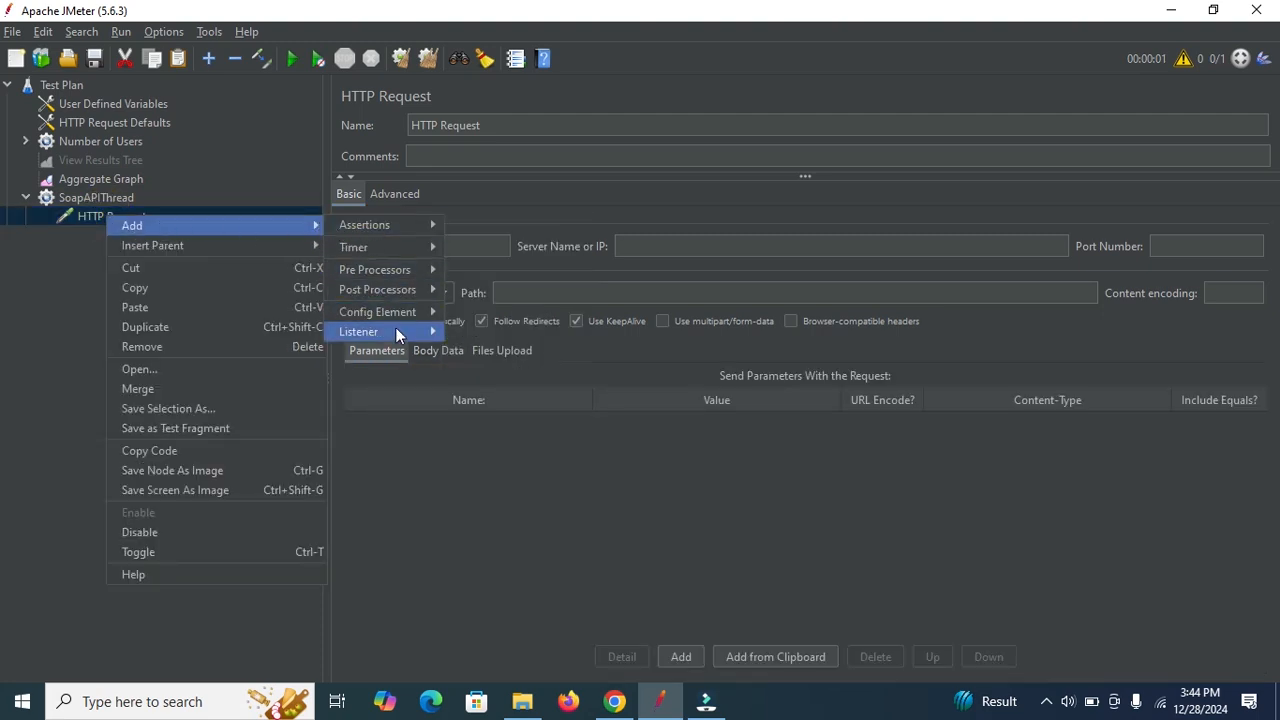
pyautogui.moveTo(397, 333)
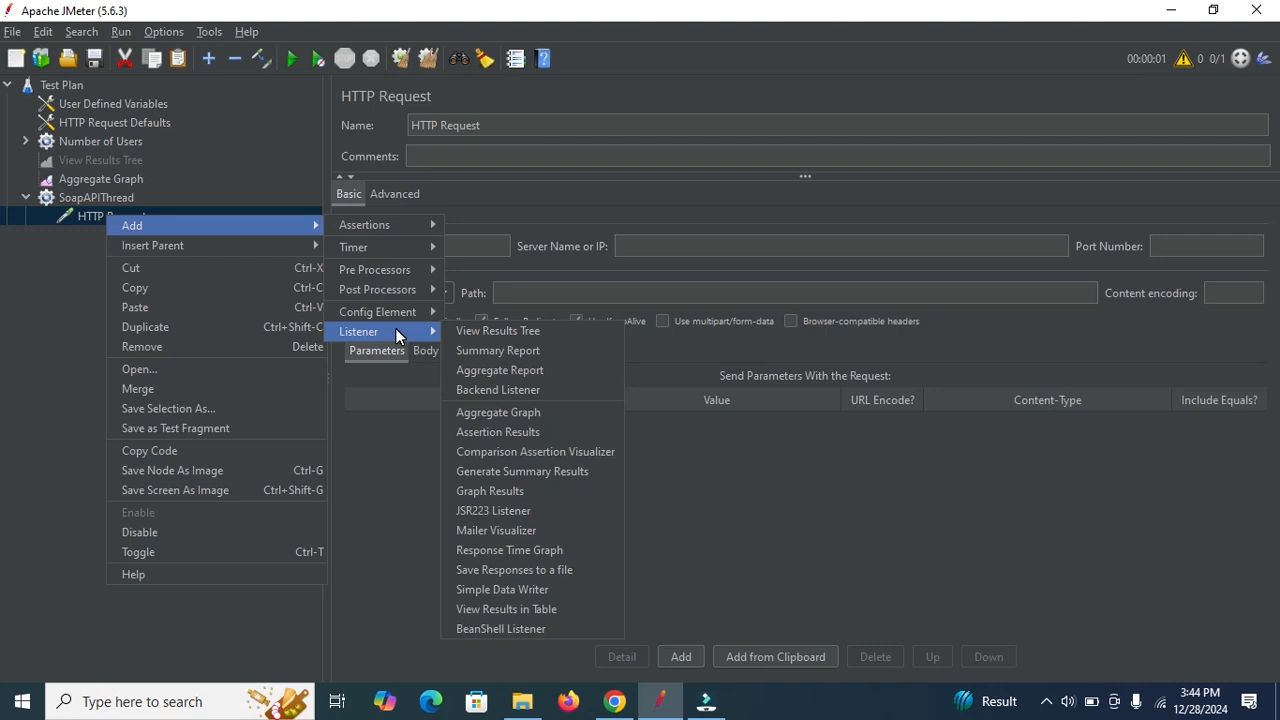
pyautogui.click(516, 337)
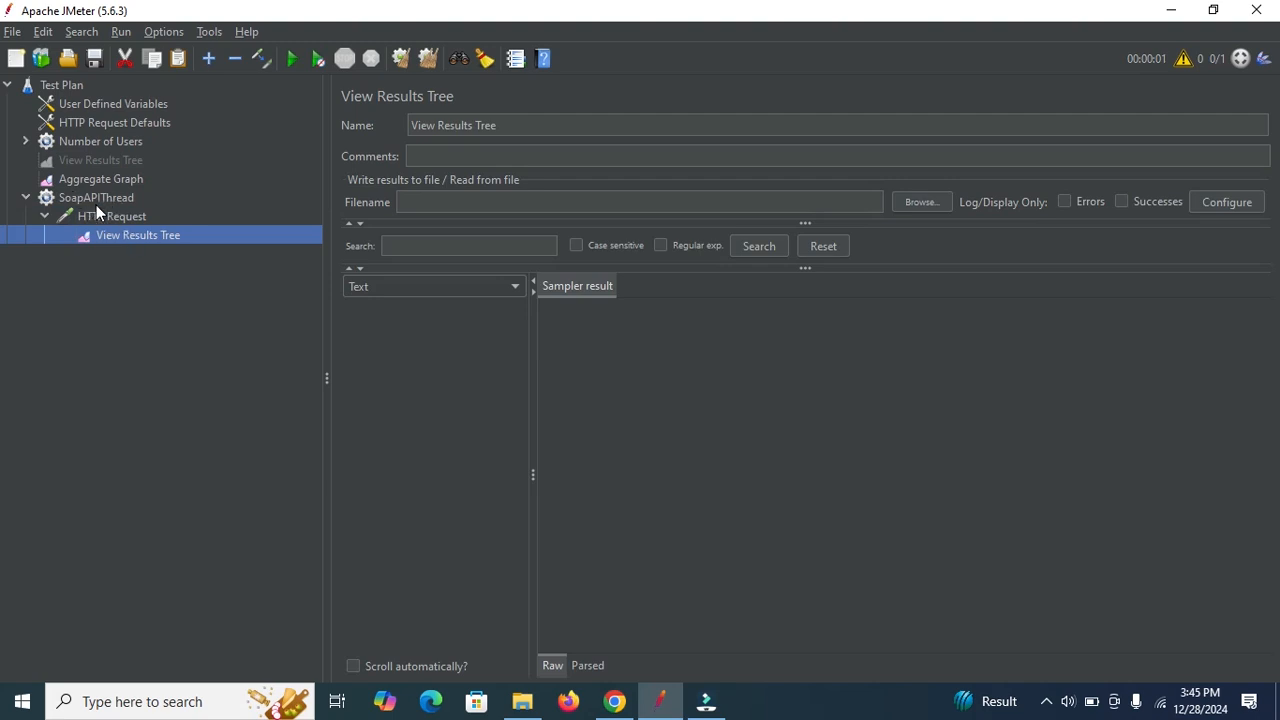
# - Add a Summary Report listener to the SoapAPIThread group
pyautogui.rightClick(95, 200)
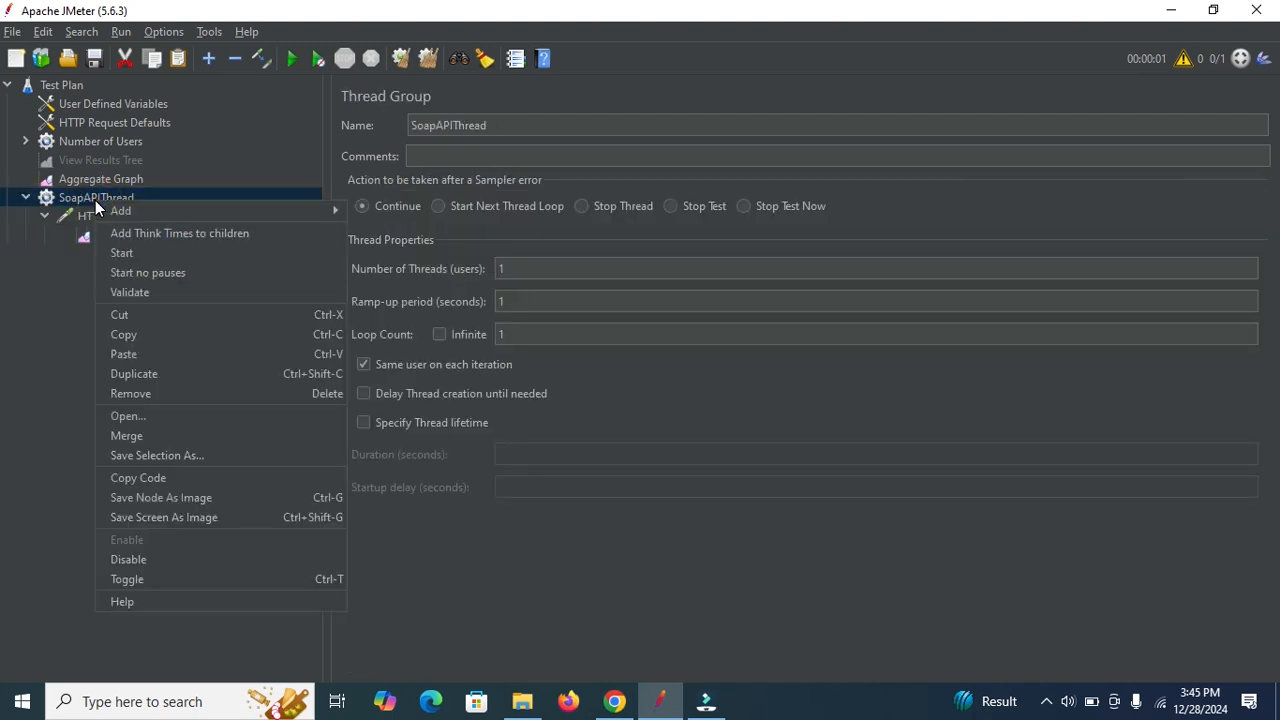
pyautogui.moveTo(323, 205)
pyautogui.moveTo(420, 381)
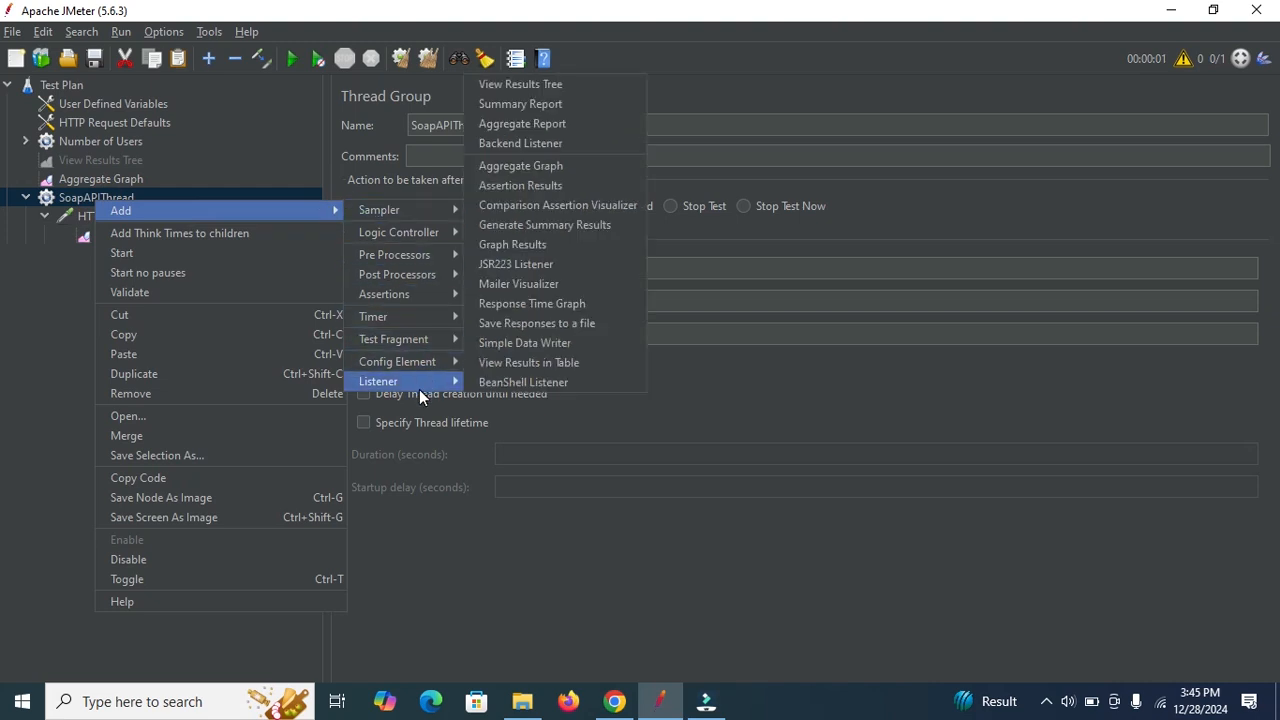
pyautogui.click(575, 105)
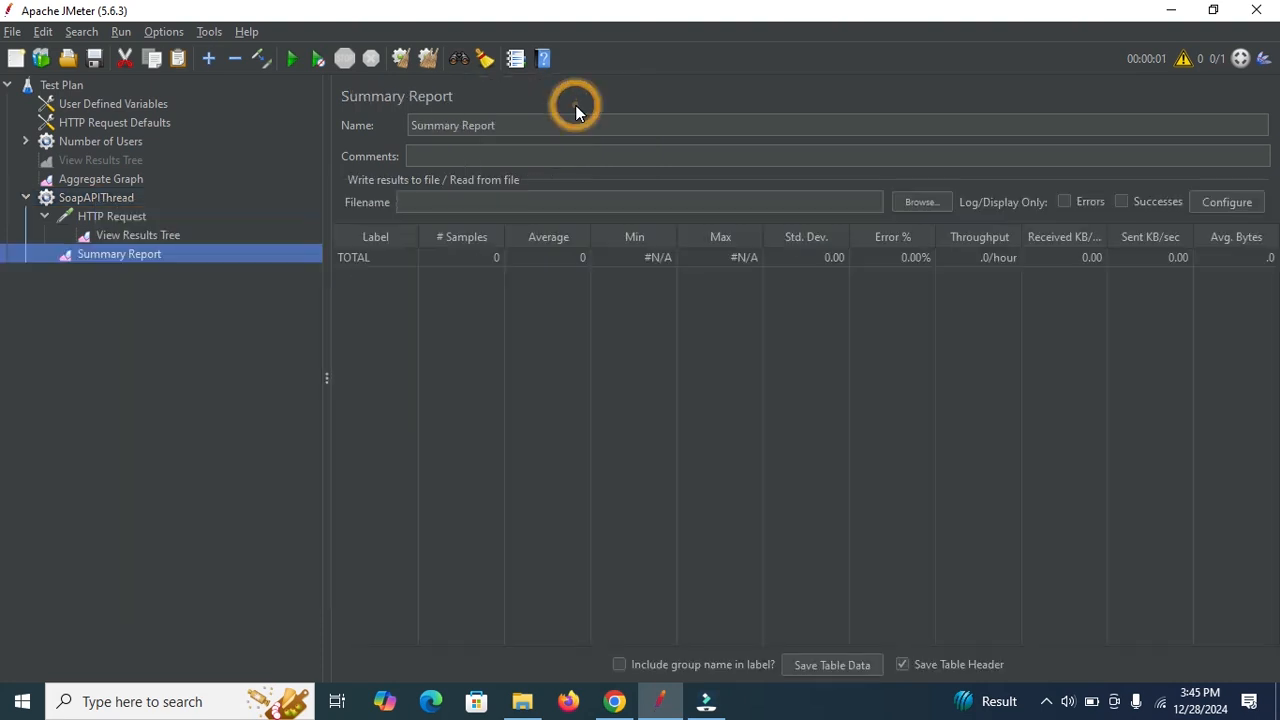
# - Rename the HTTP Request sampler under SoapAPIThread as SOAPAPIRequest
pyautogui.click(105, 217)
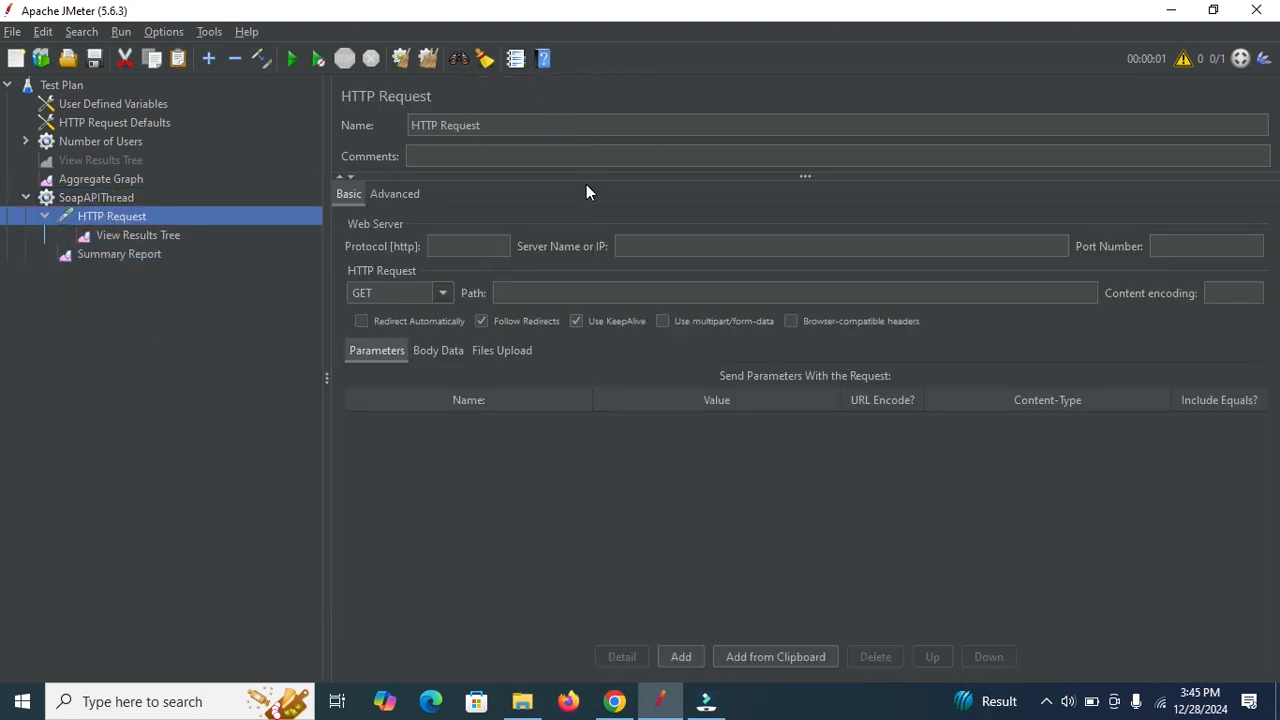
pyautogui.moveTo(515, 122); pyautogui.dragTo(401, 114)
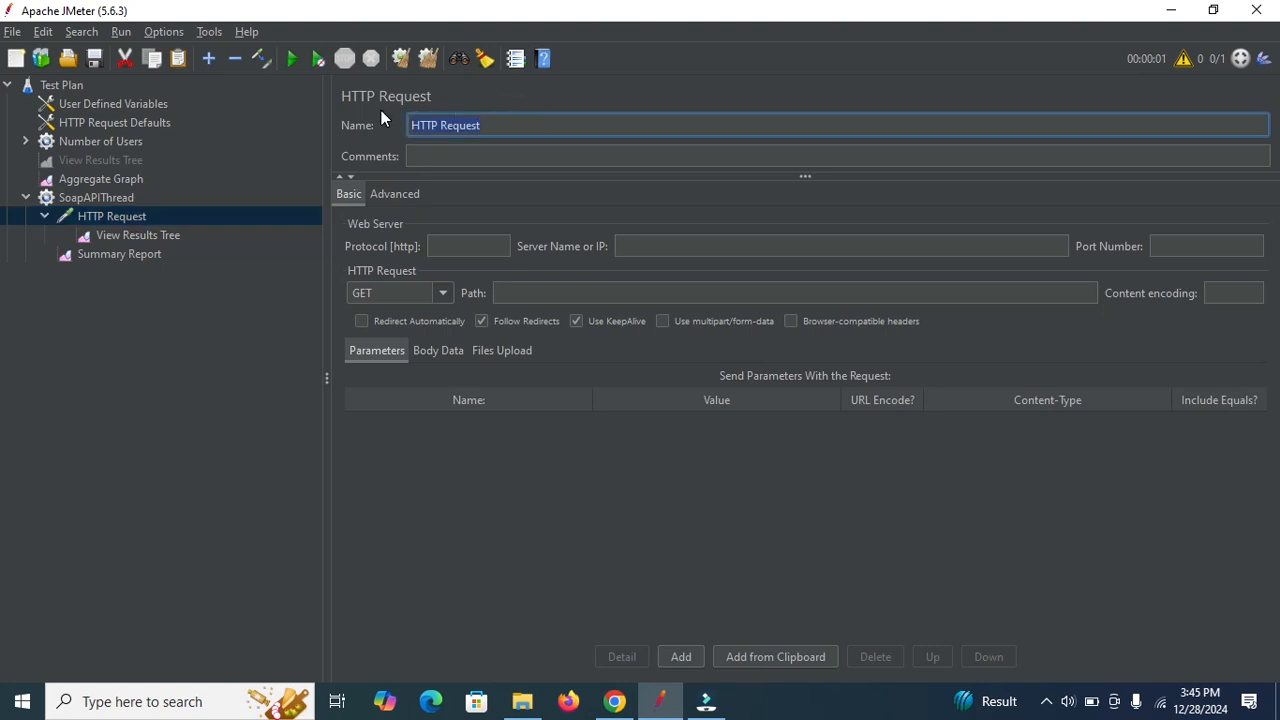
pyautogui.write('Soap')
pyautogui.press('BackSpace')
pyautogui.press('BackSpace')
pyautogui.press('BackSpace')
pyautogui.write('SOAPAPIREQUEST')
pyautogui.press('BackSpace')
pyautogui.press('BackSpace')
pyautogui.press('BackSpace')
pyautogui.press('BackSpace')
pyautogui.press('BackSpace')
pyautogui.press('BackSpace')
pyautogui.press('BackSpace')
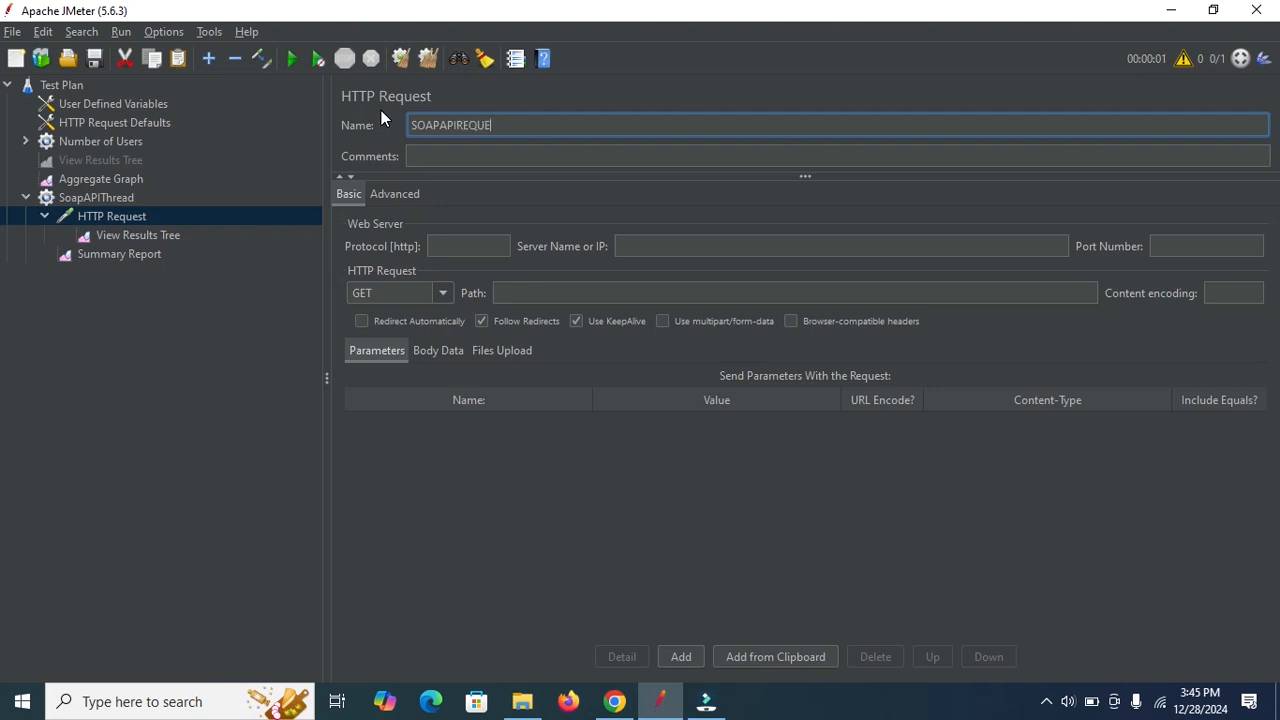
pyautogui.write('Request')
pyautogui.click(159, 242)
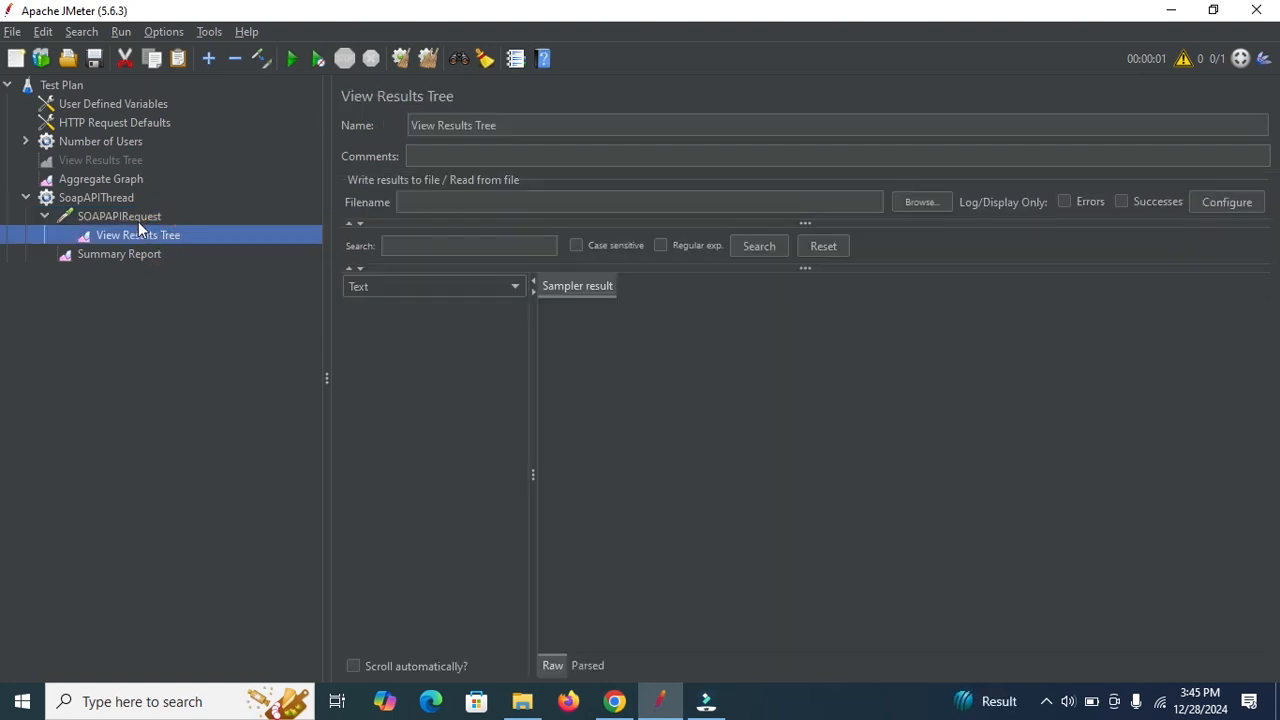
# - Switch to Chrome and open the Add operation of the dneonline.com Calculator web service
pyautogui.click(136, 218)
pyautogui.click(459, 247)
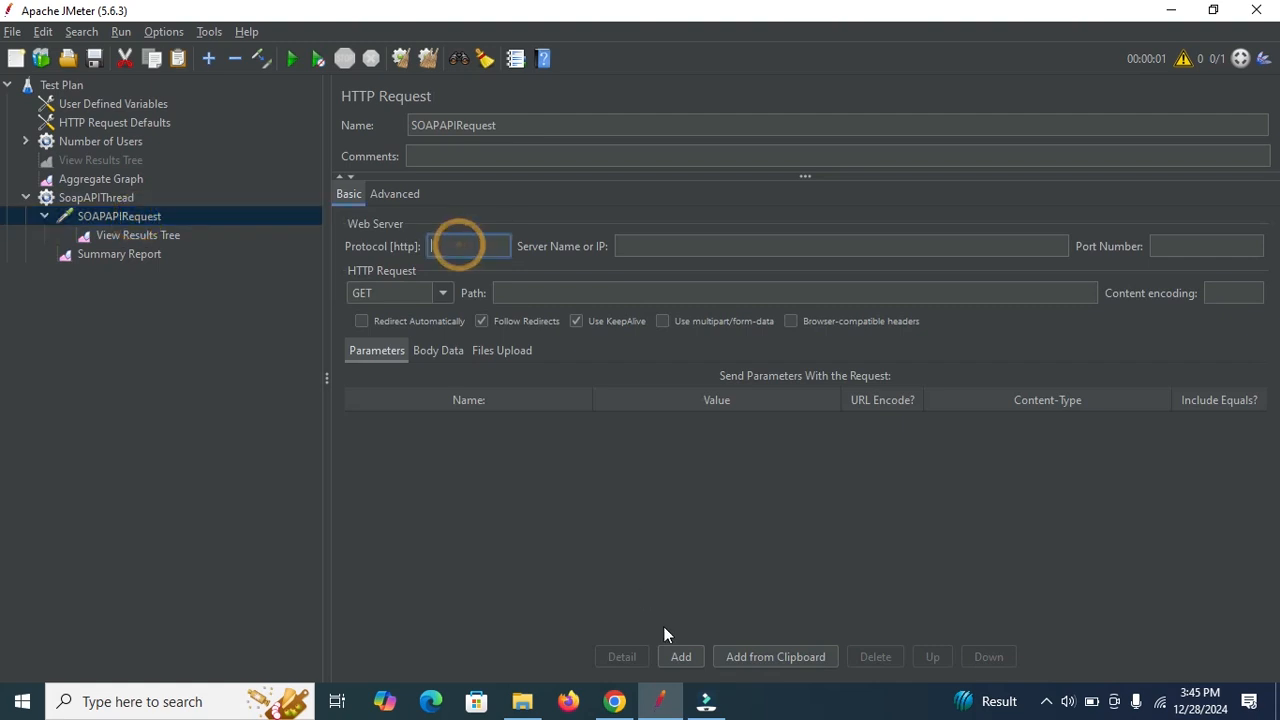
pyautogui.click(615, 701)
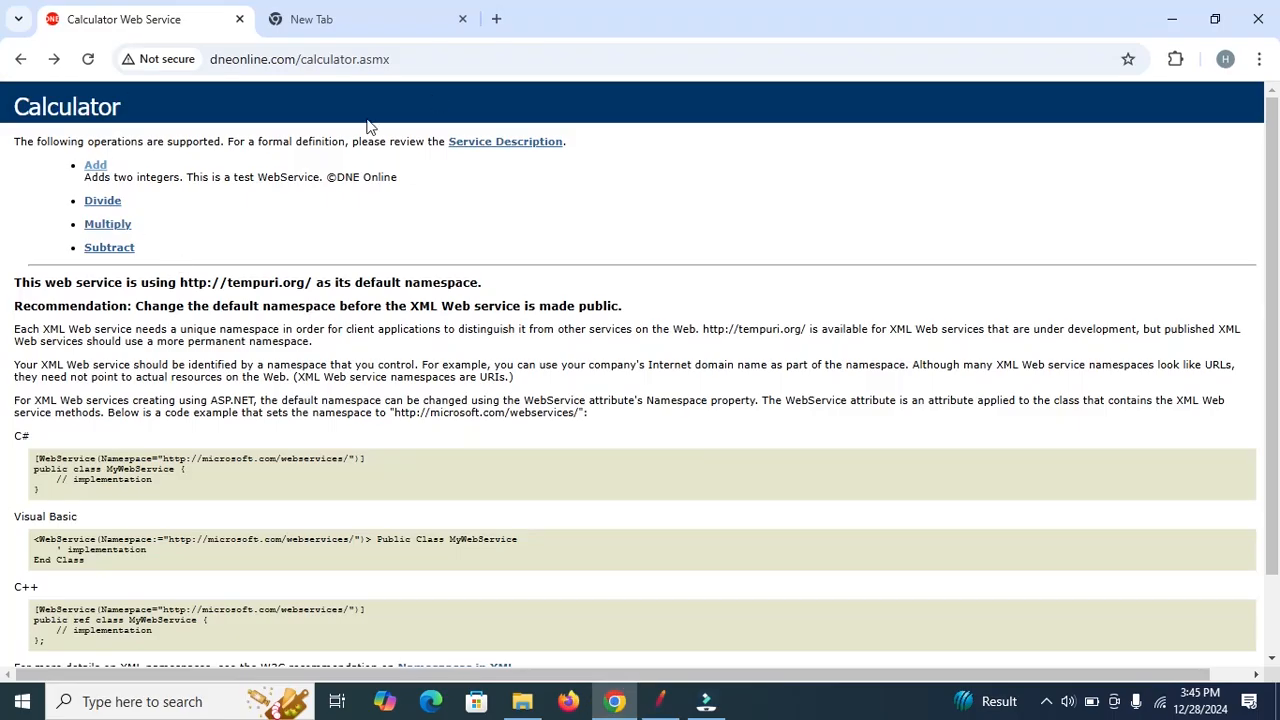
pyautogui.click(265, 59)
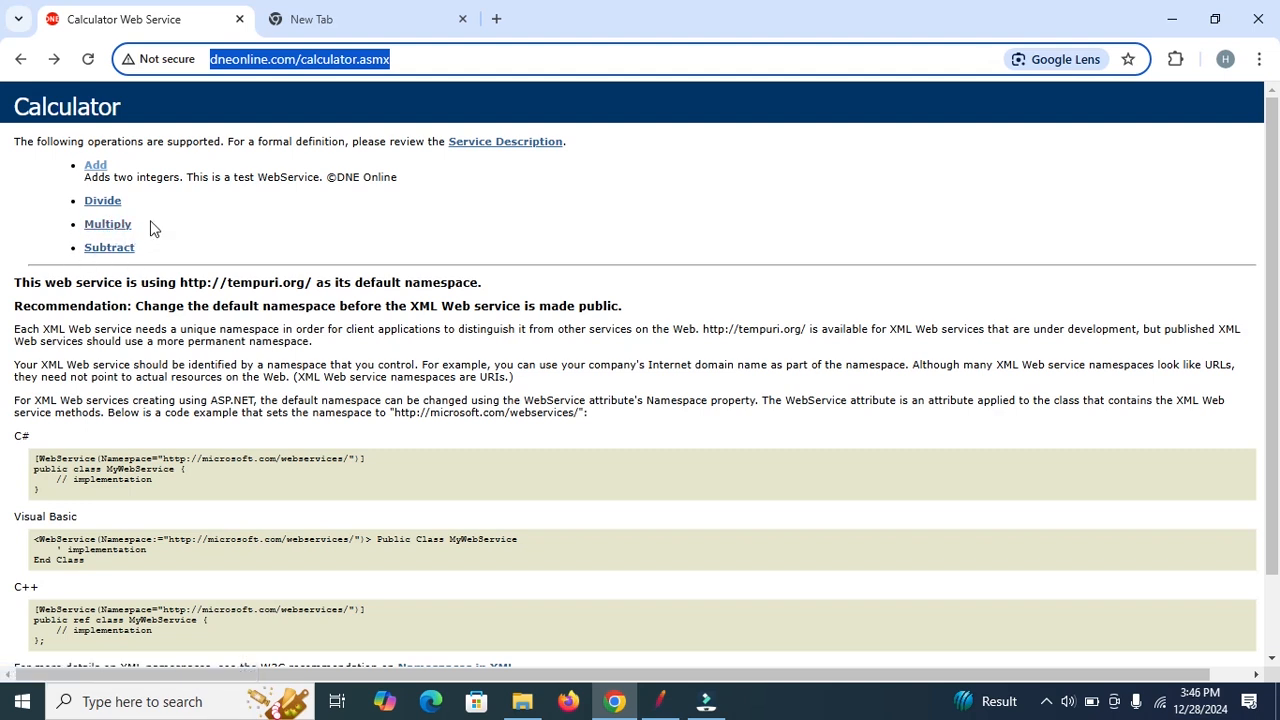
pyautogui.click(96, 167)
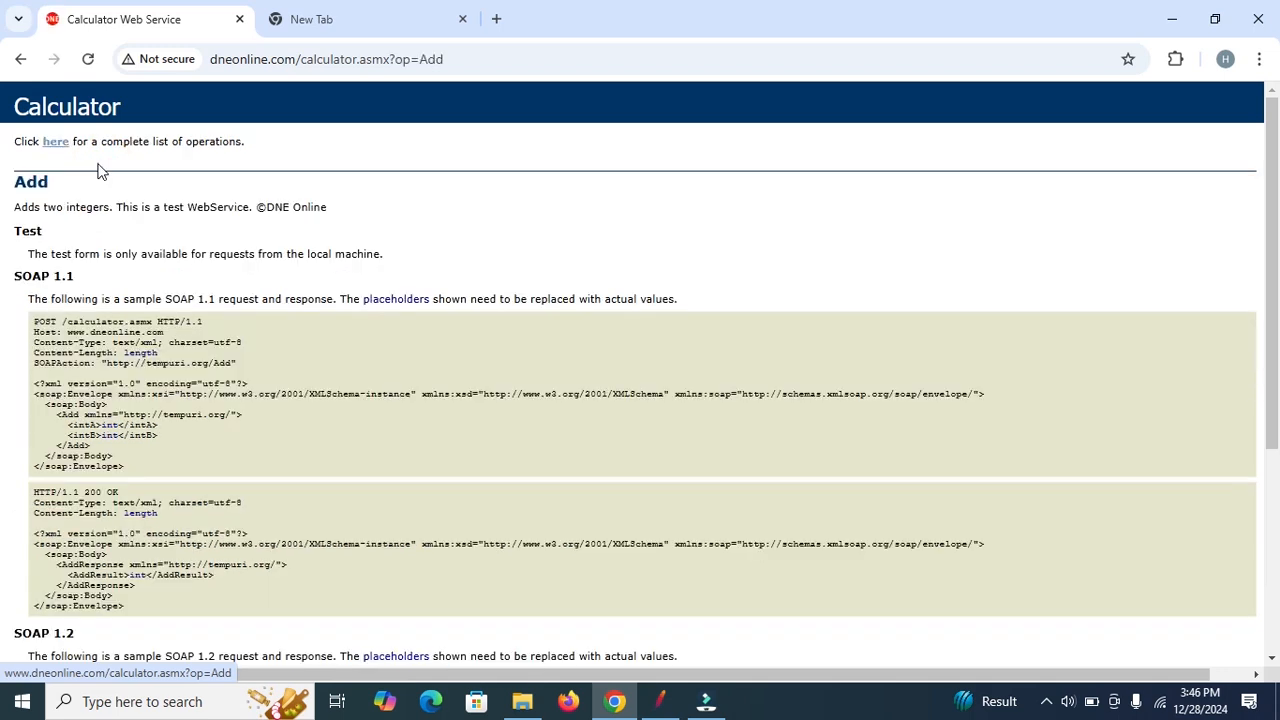
# - Compare the Add operation's web address with the protocol field of SOAPAPIRequest in JMeter
pyautogui.click(302, 60)
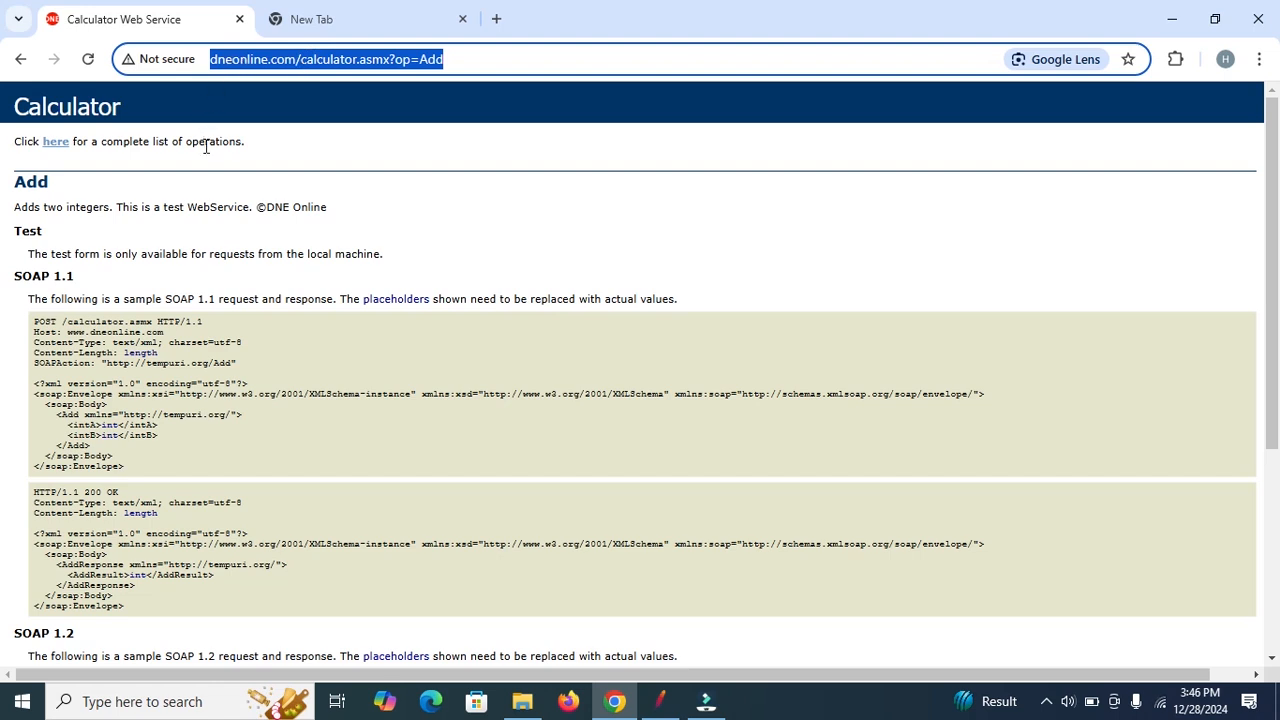
pyautogui.doubleClick(229, 60)
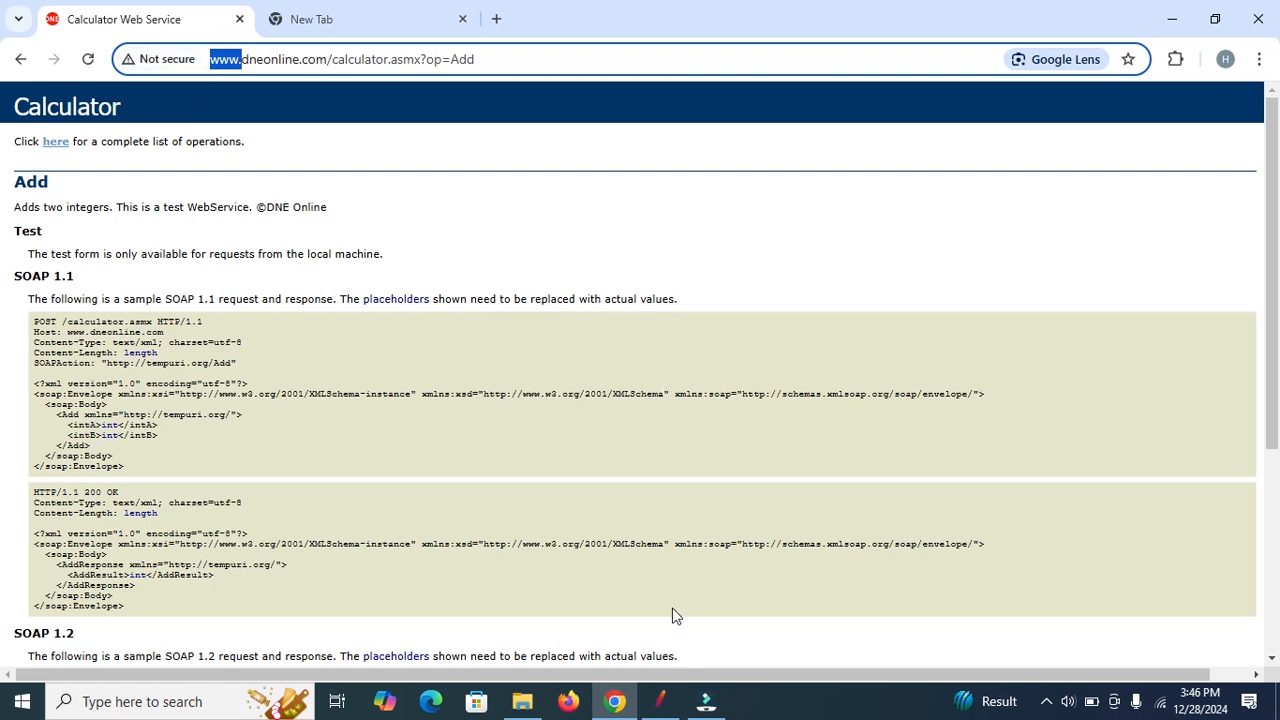
pyautogui.click(659, 704)
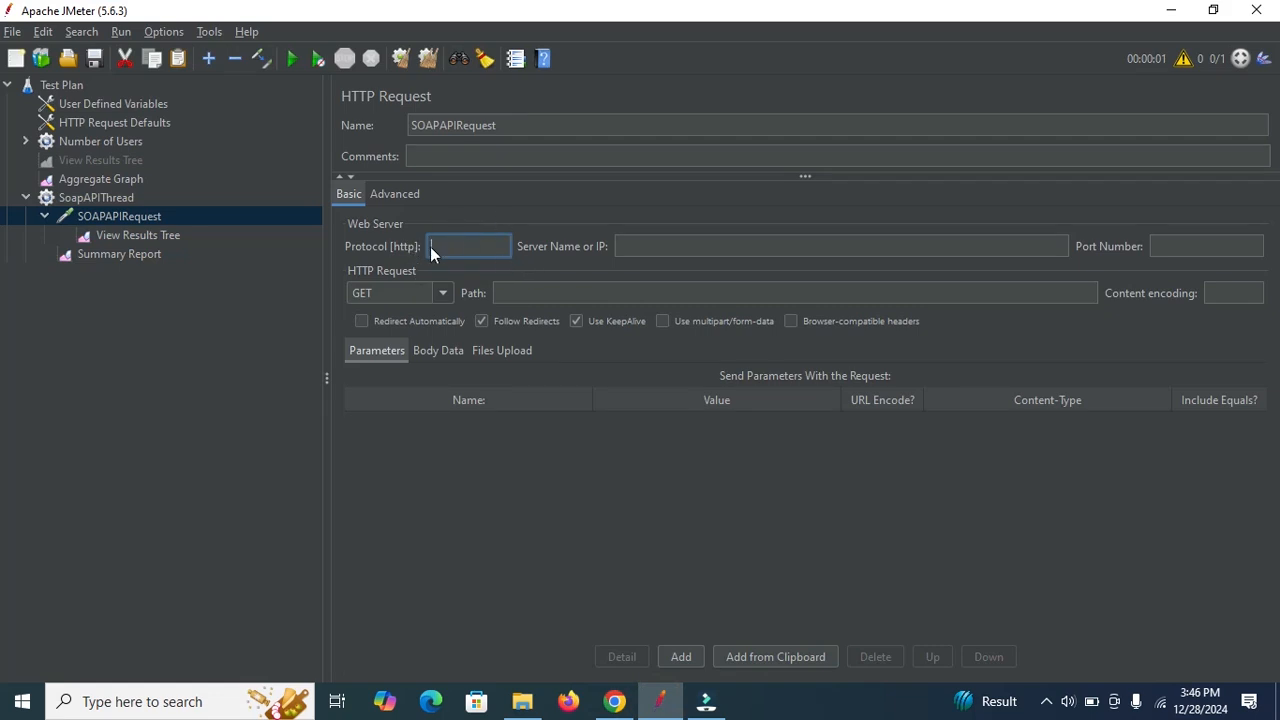
pyautogui.click(1171, 10)
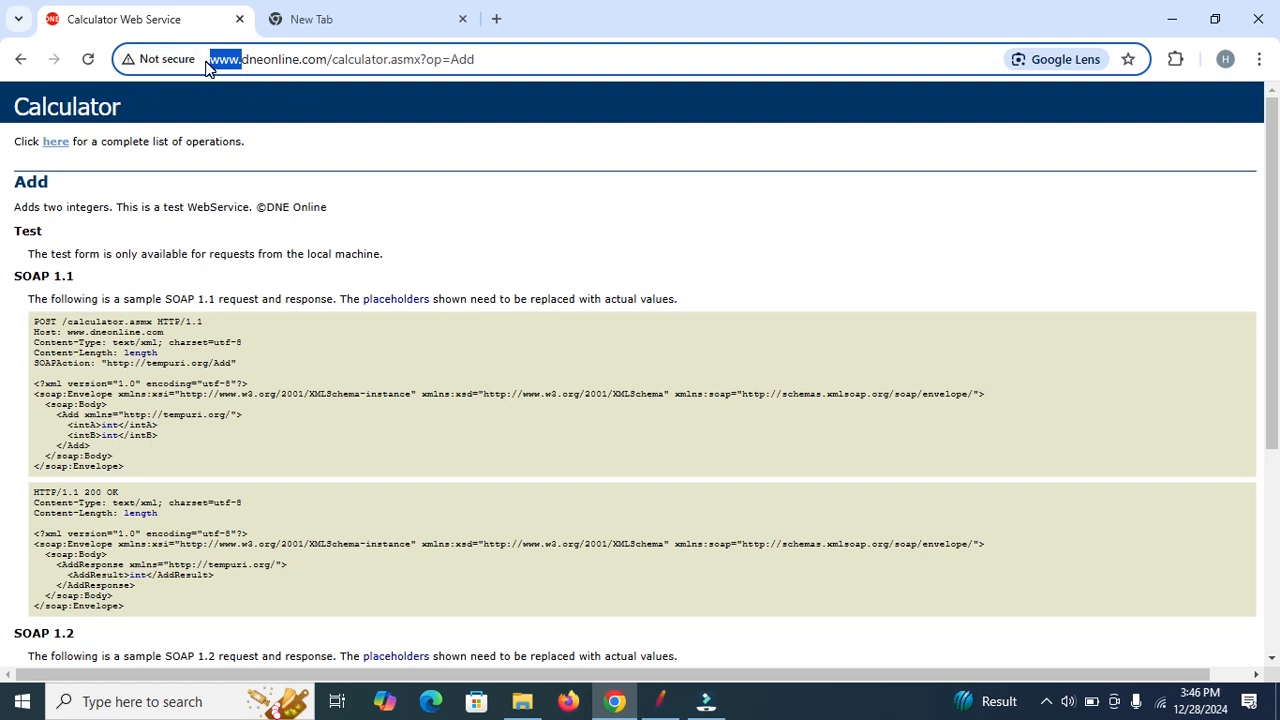
pyautogui.click(660, 700)
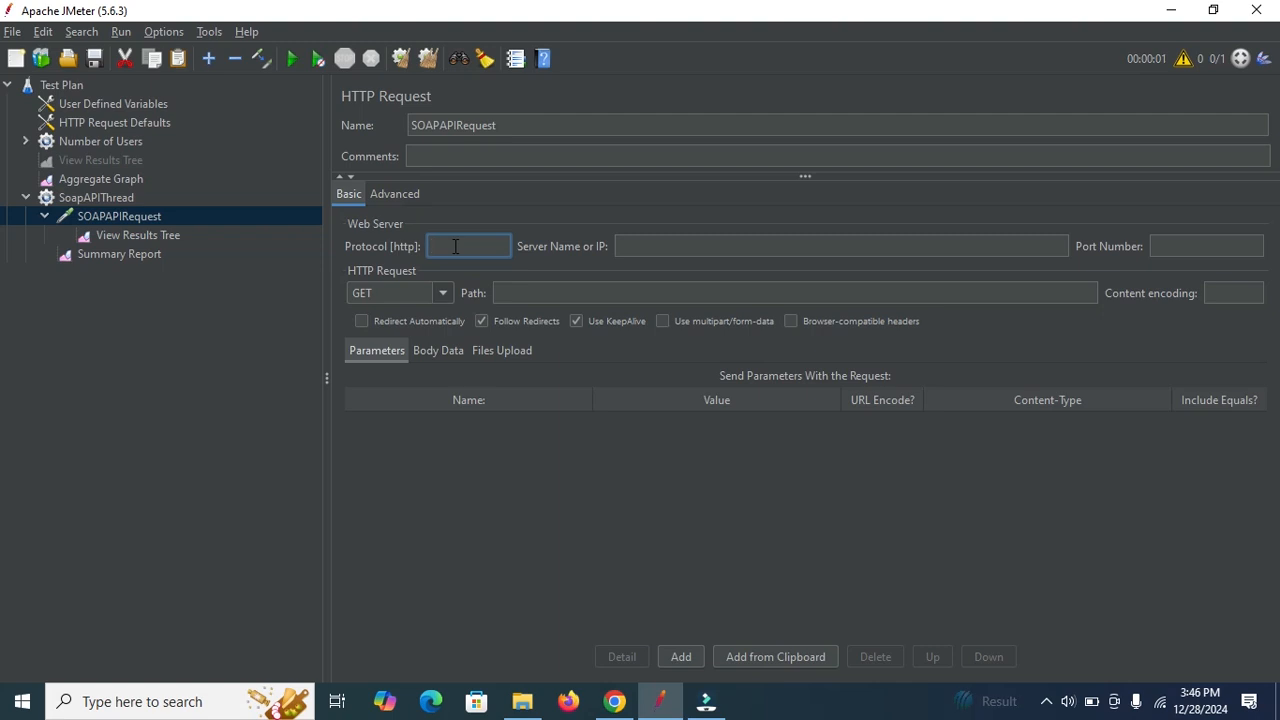
pyautogui.click(1171, 9)
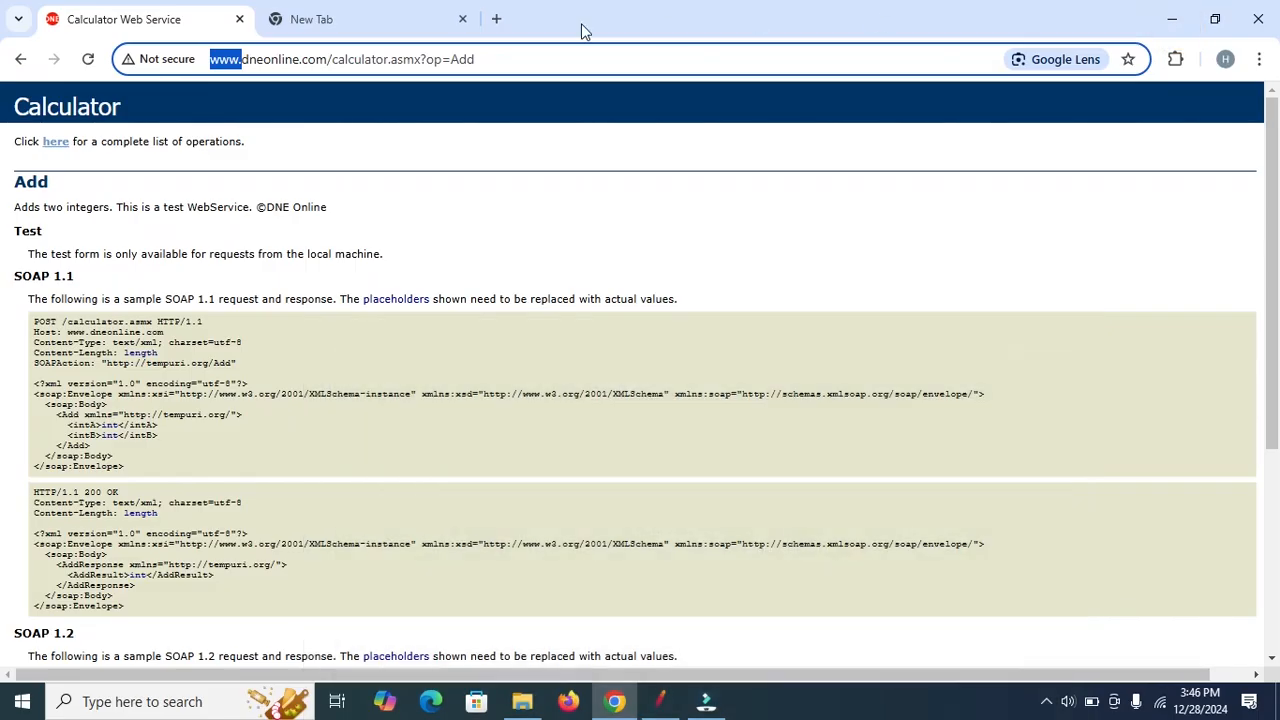
# - Copy dneonline.com/calculator.asmx?op=Add from the browser's address and paste it as the server name of SOAPAPIRequest in JMeter
pyautogui.moveTo(491, 57); pyautogui.dragTo(241, 63)
pyautogui.hotkey('ctrl', 'c')
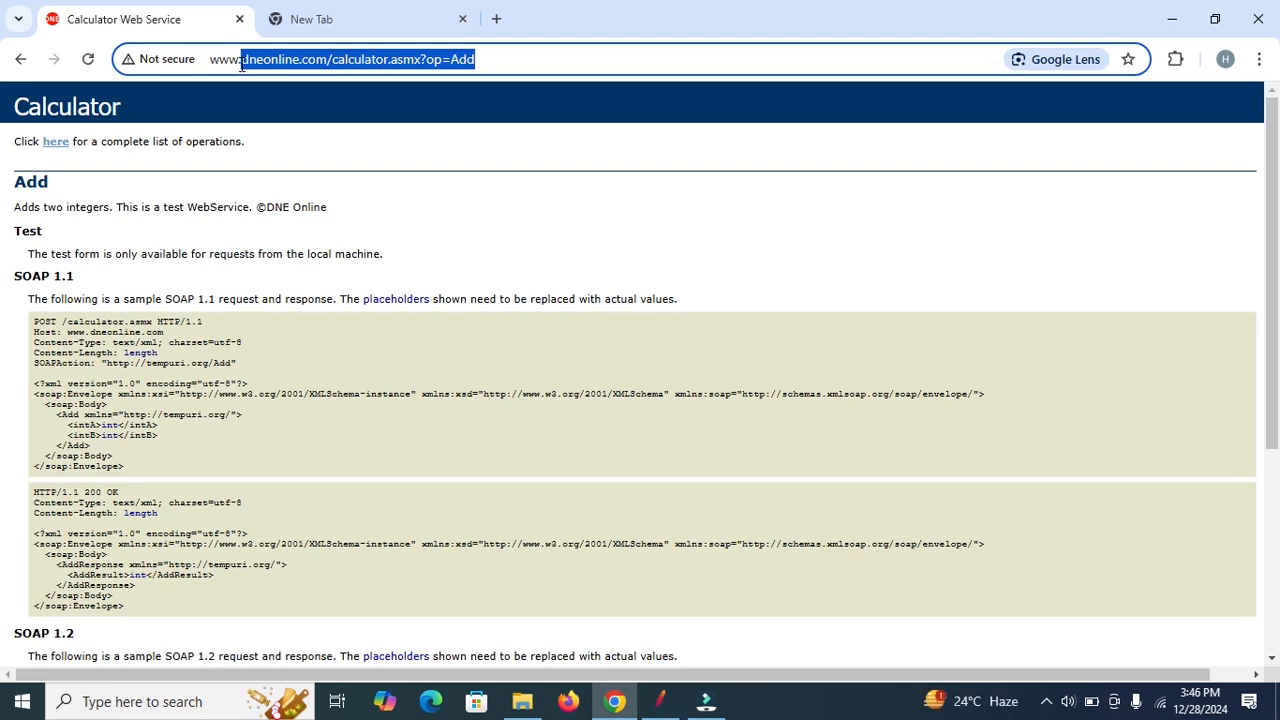
pyautogui.click(663, 703)
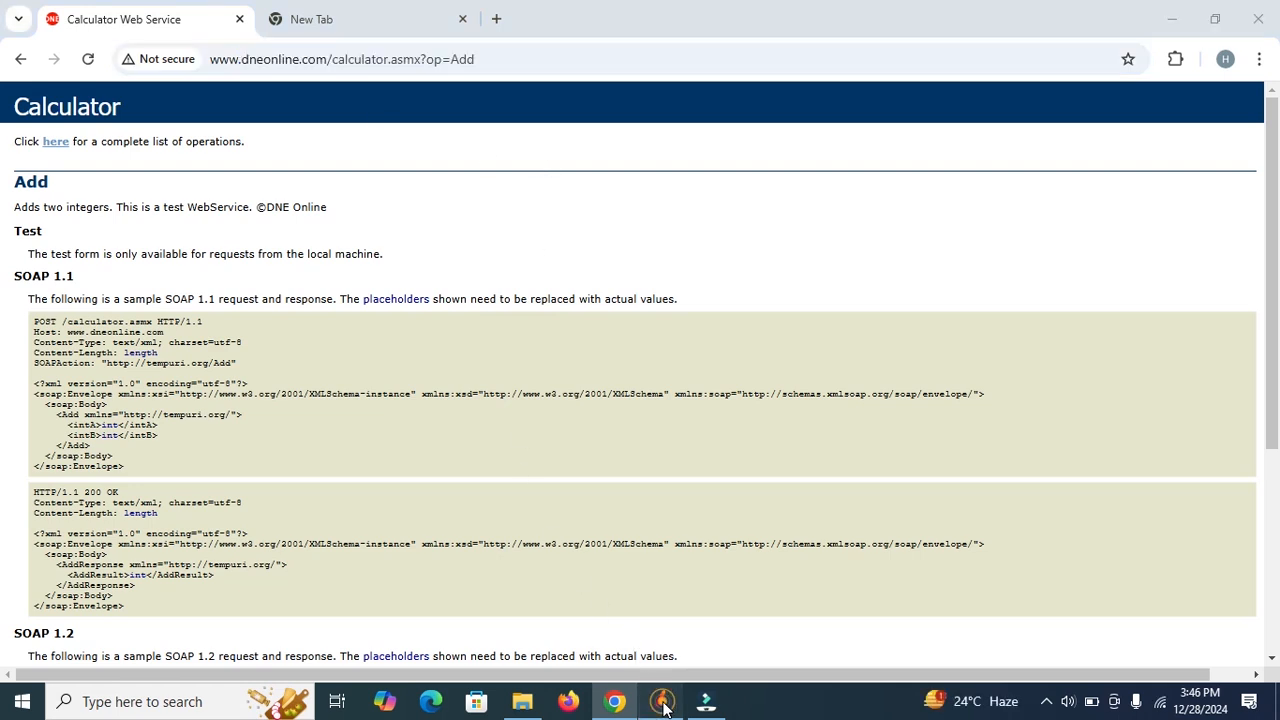
pyautogui.click(675, 249)
pyautogui.hotkey('ctrl', 'v')
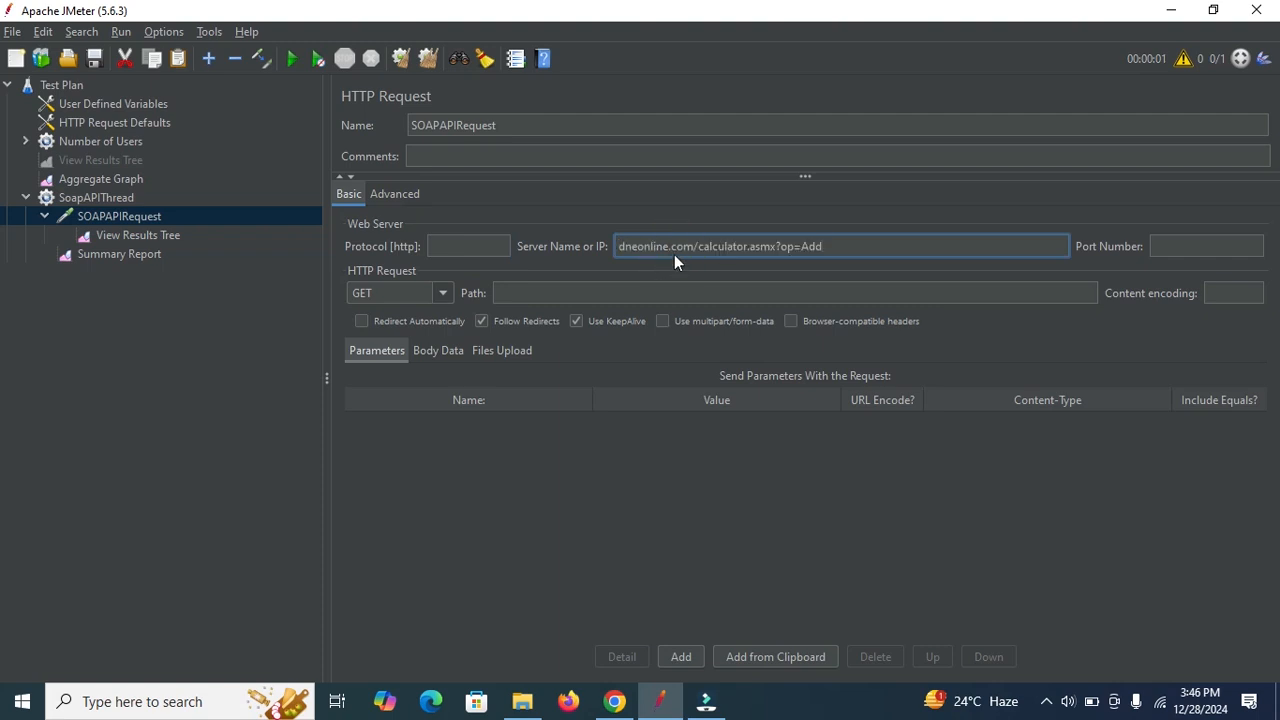
# - Move /calculator.asmx?op=Add from the server name to the path, keeping only dneonline.com as the server name
pyautogui.moveTo(693, 245); pyautogui.dragTo(874, 251)
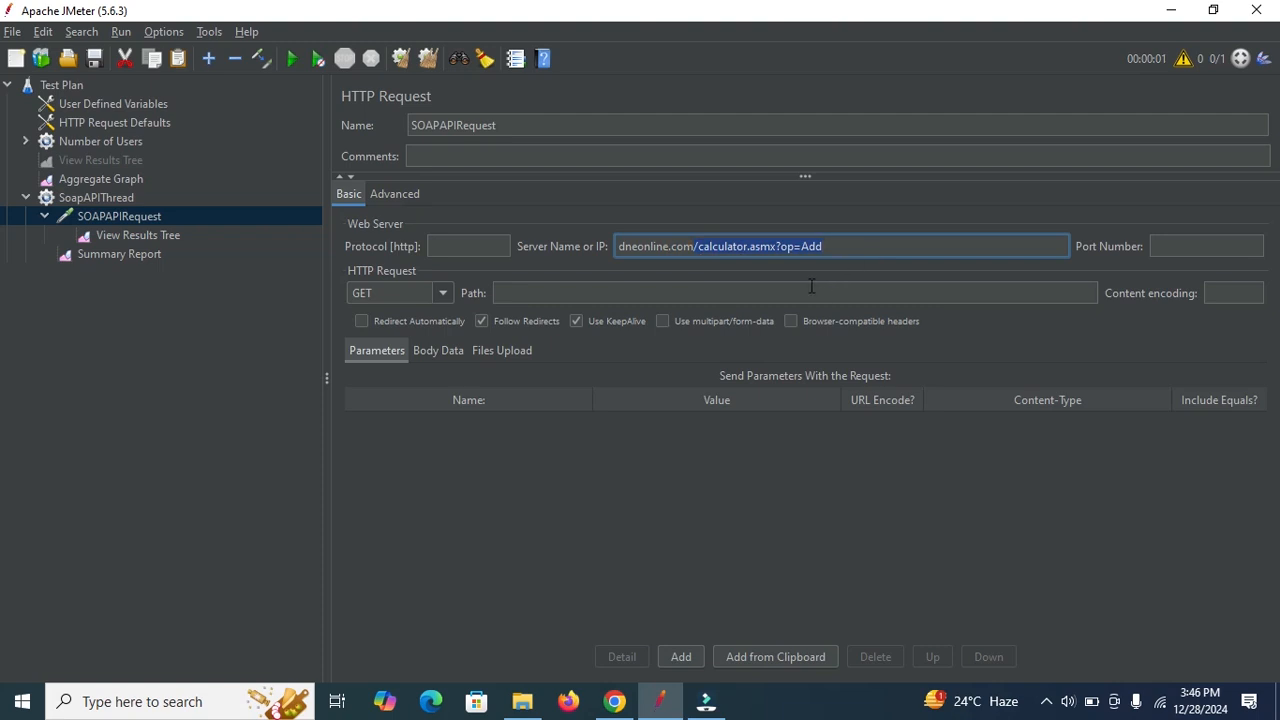
pyautogui.hotkey('ctrl', 'x')
pyautogui.click(679, 292)
pyautogui.hotkey('ctrl', 'v')
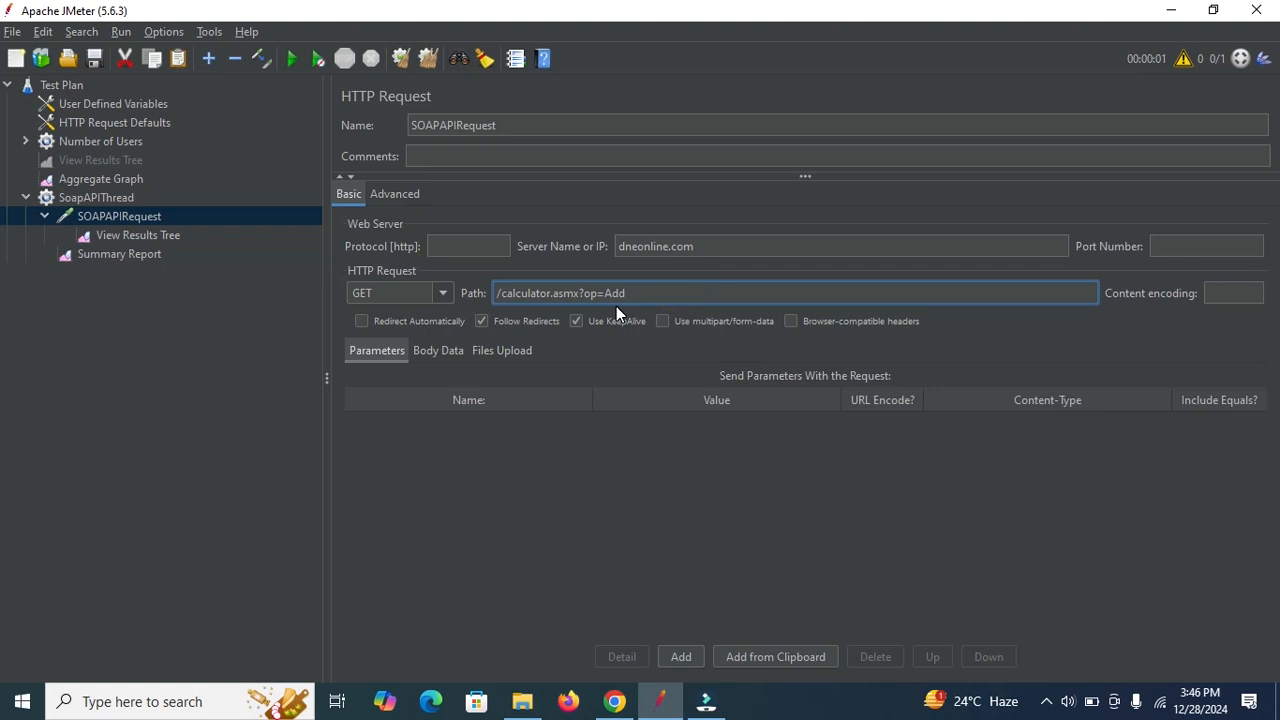
# - Set the request method of SOAPAPIRequest to POST and open its body data for editing
pyautogui.click(440, 302)
pyautogui.click(400, 332)
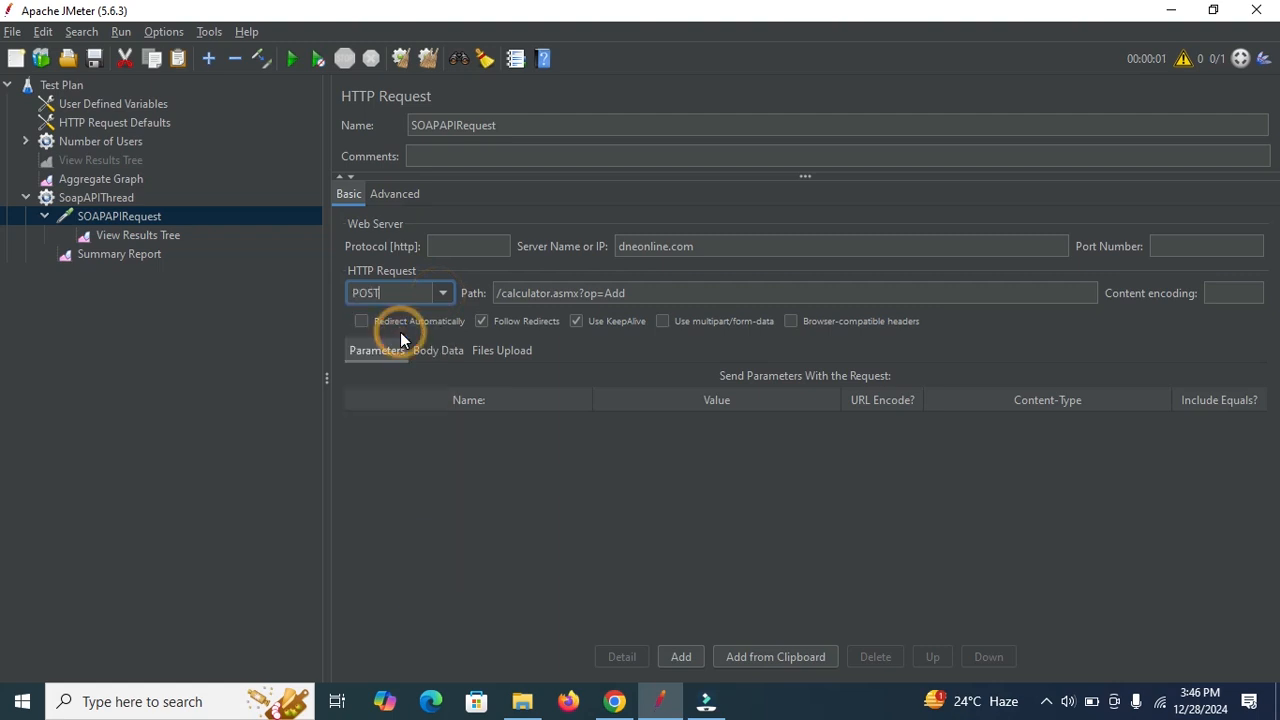
pyautogui.click(446, 355)
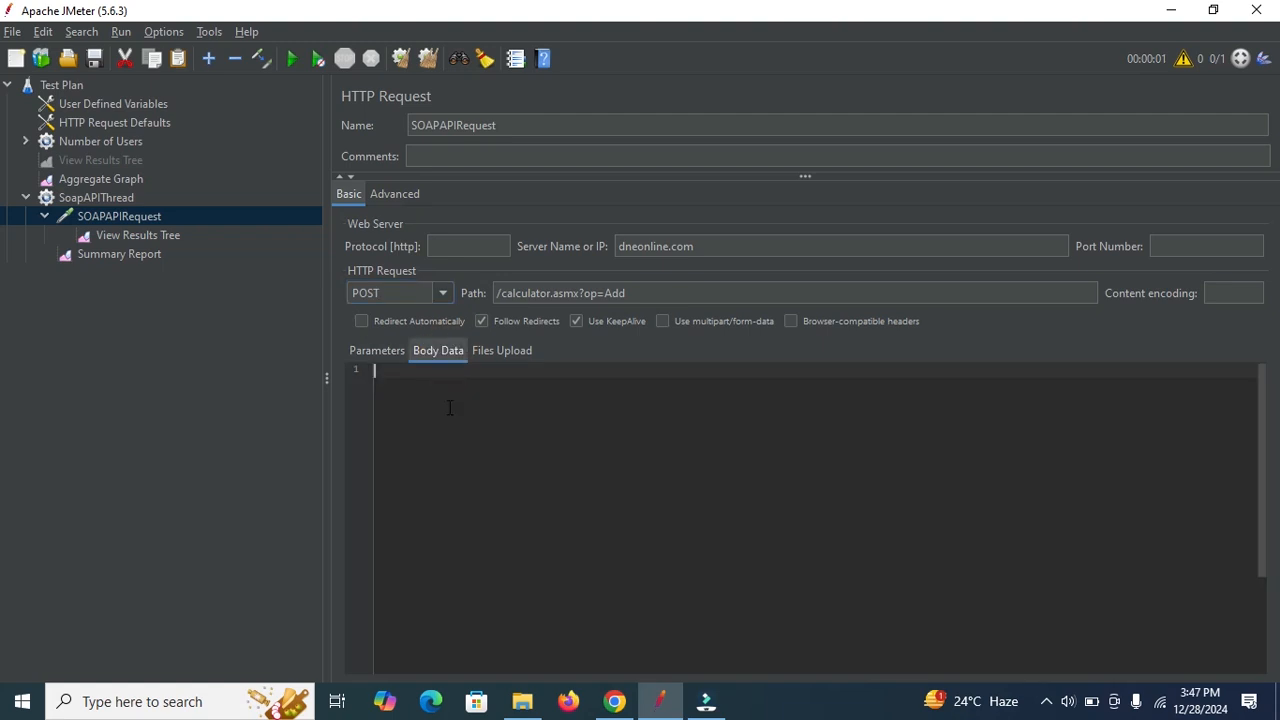
# - Copy the XML envelope of the SOAP 1.1 sample request from Chrome and paste it as the body of SOAPAPIRequest in JMeter
pyautogui.click(614, 701)
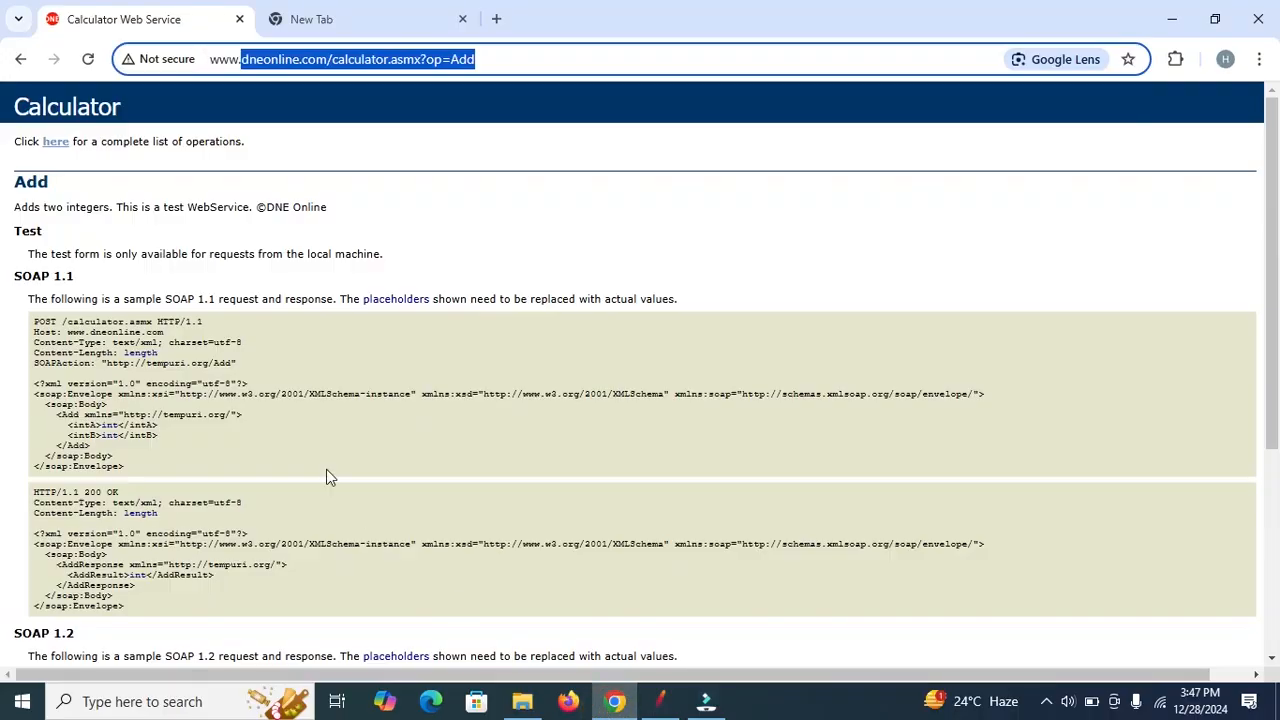
pyautogui.click(36, 388)
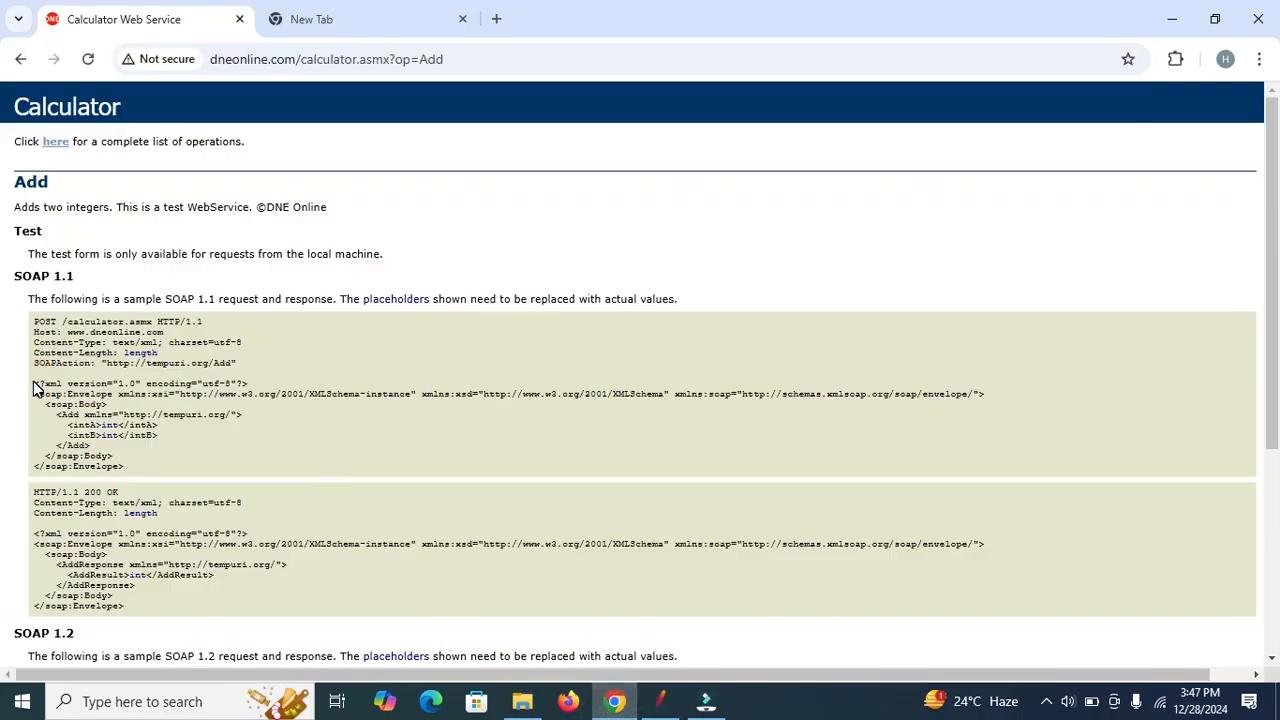
pyautogui.moveTo(33, 383); pyautogui.dragTo(139, 466)
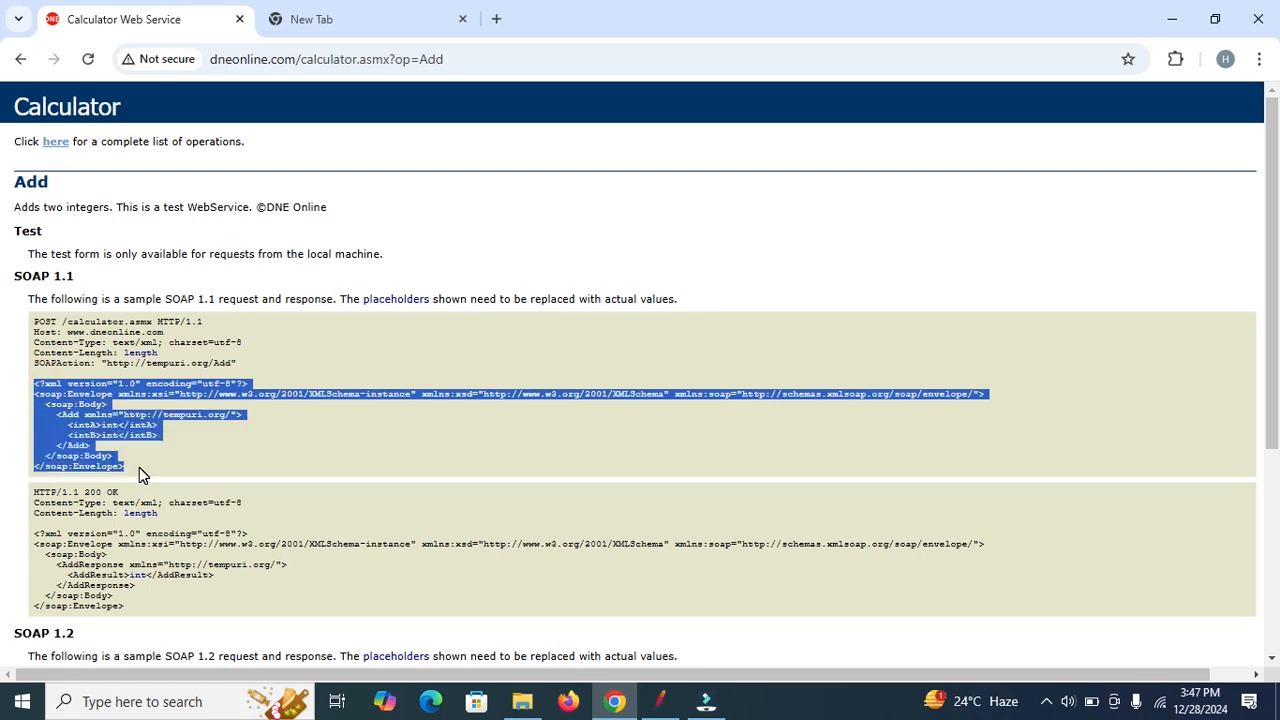
pyautogui.click(660, 700)
pyautogui.click(440, 401)
pyautogui.hotkey('ctrl', 'v')
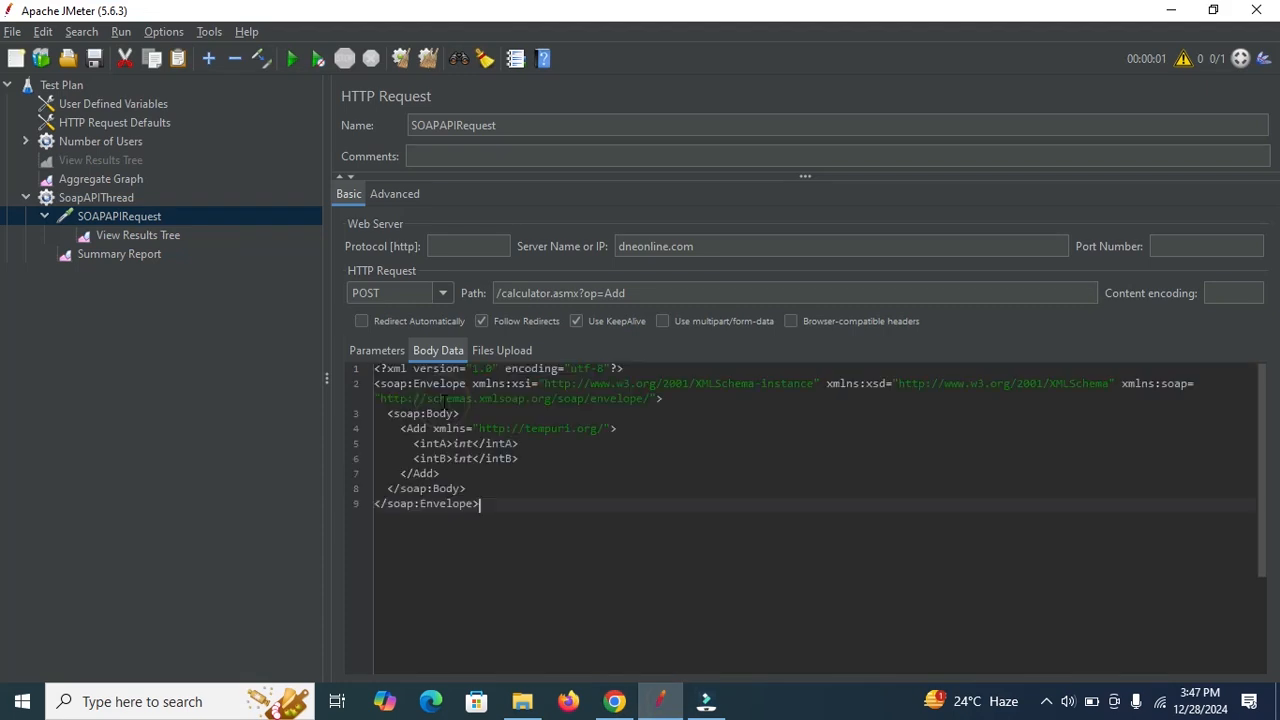
pyautogui.click(632, 446)
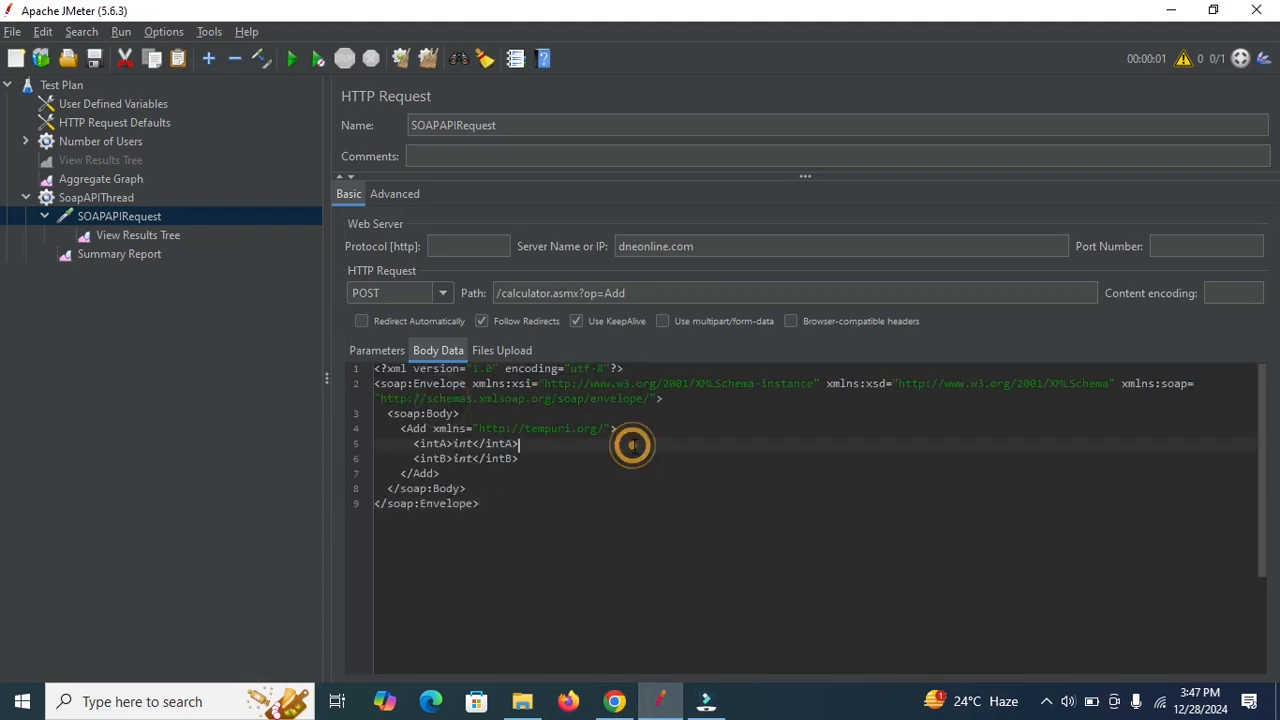
# - Review the View Results Tree and Summary Report listeners of SoapAPIThread and return to SOAPAPIRequest
pyautogui.click(83, 226)
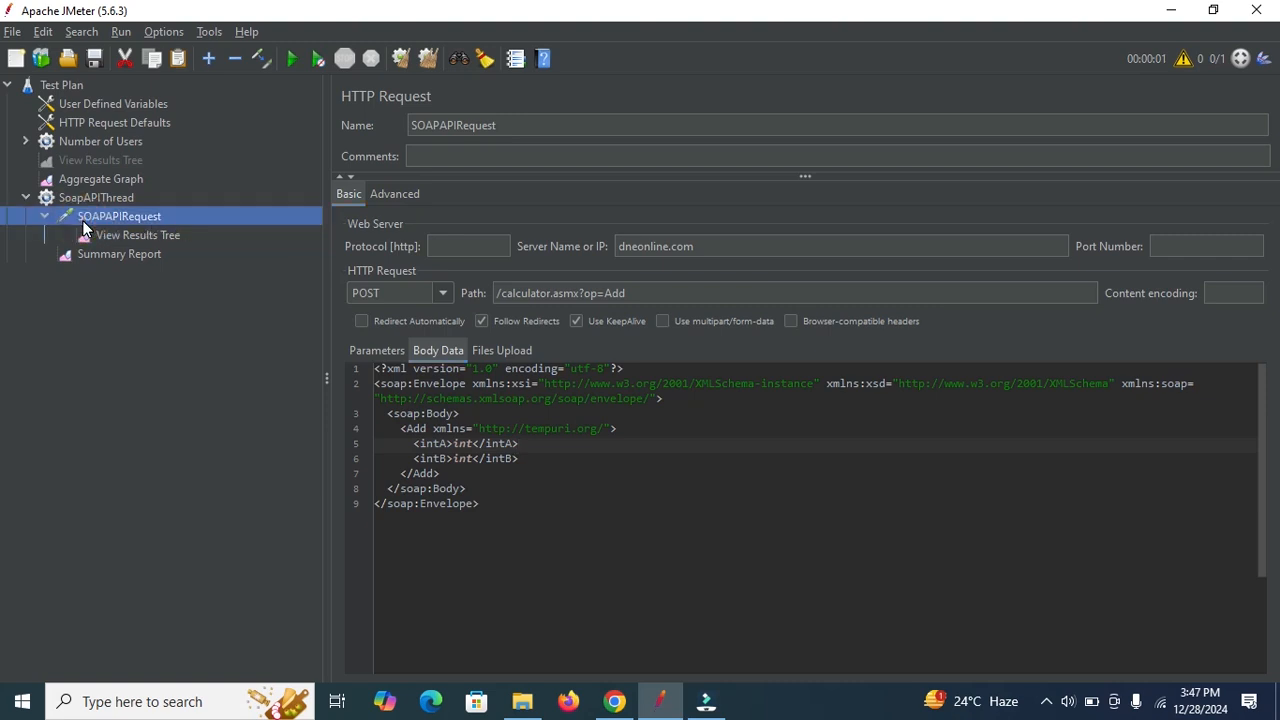
pyautogui.click(129, 237)
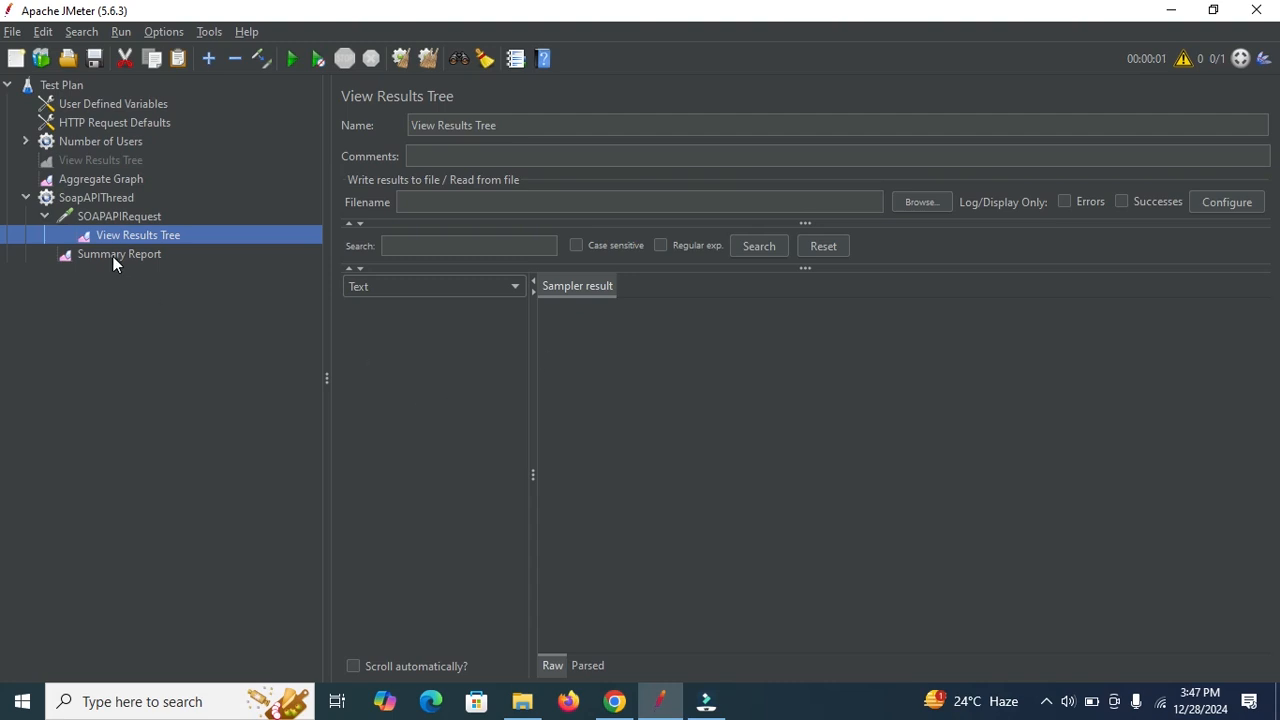
pyautogui.click(113, 256)
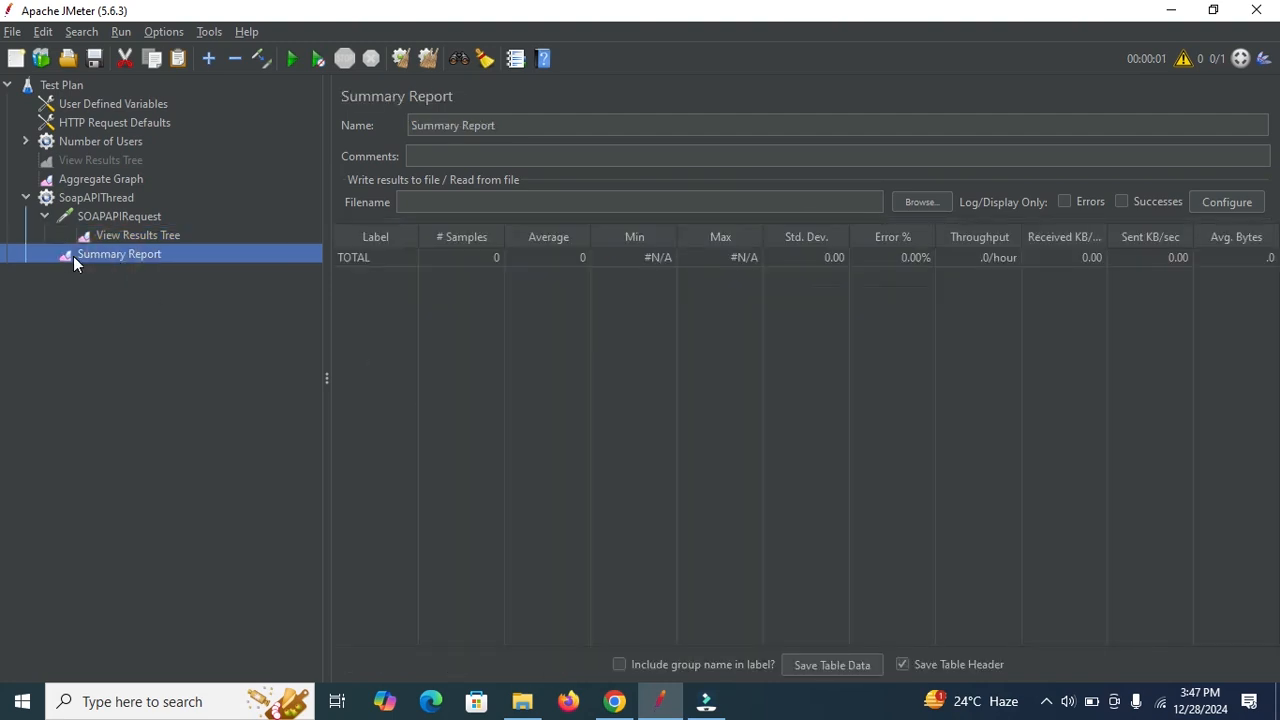
pyautogui.click(106, 216)
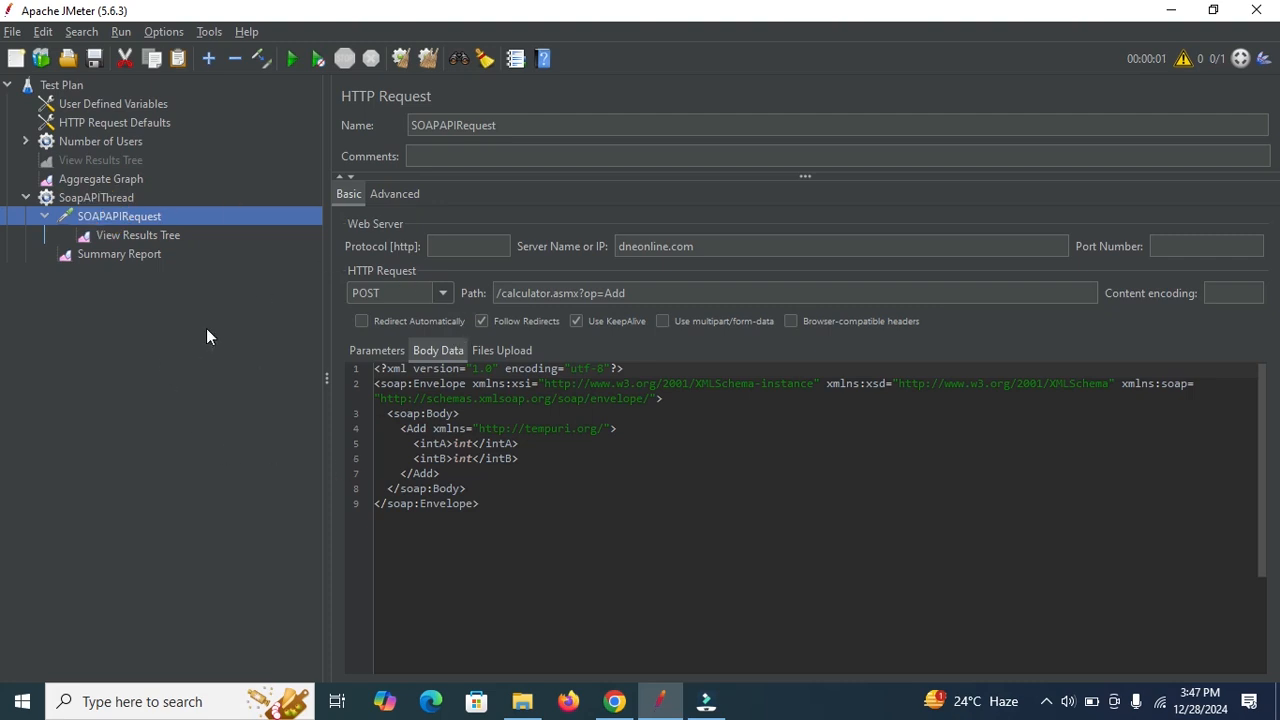
# - Switch to Chrome and examine the header lines of the SOAP 1.1 sample request for the Add operation
pyautogui.click(620, 697)
pyautogui.click(614, 706)
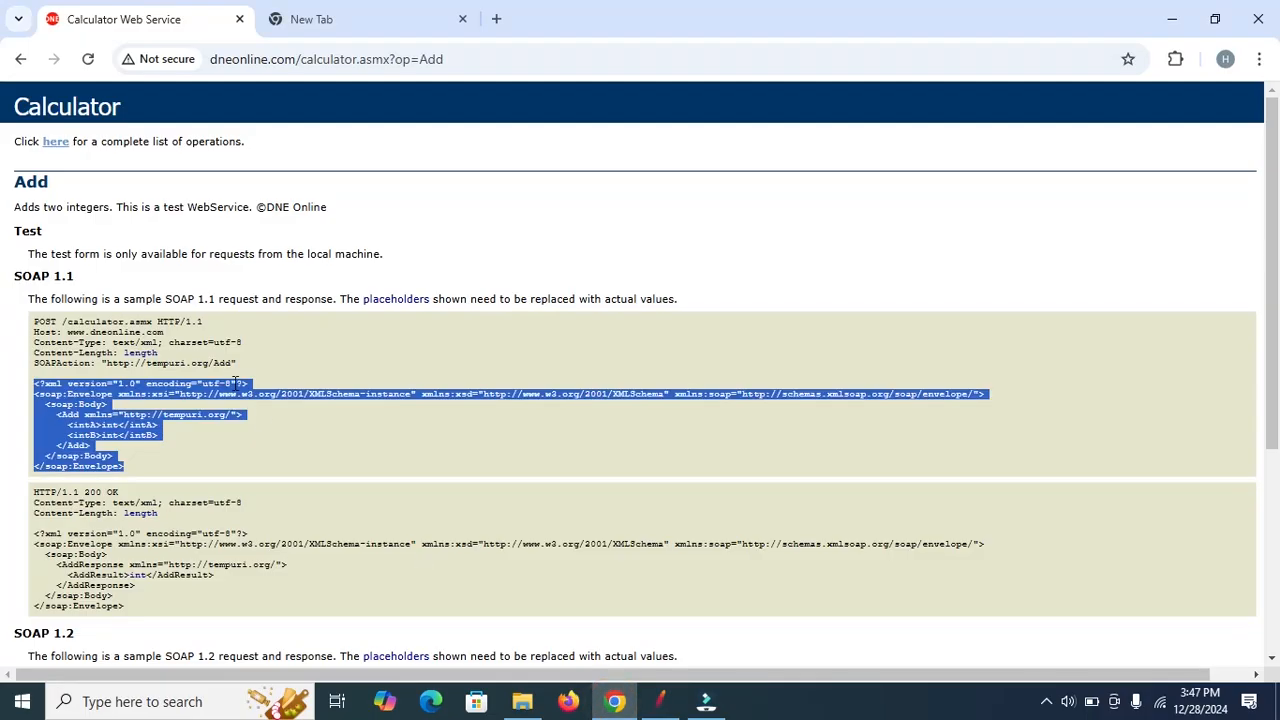
pyautogui.click(34, 328)
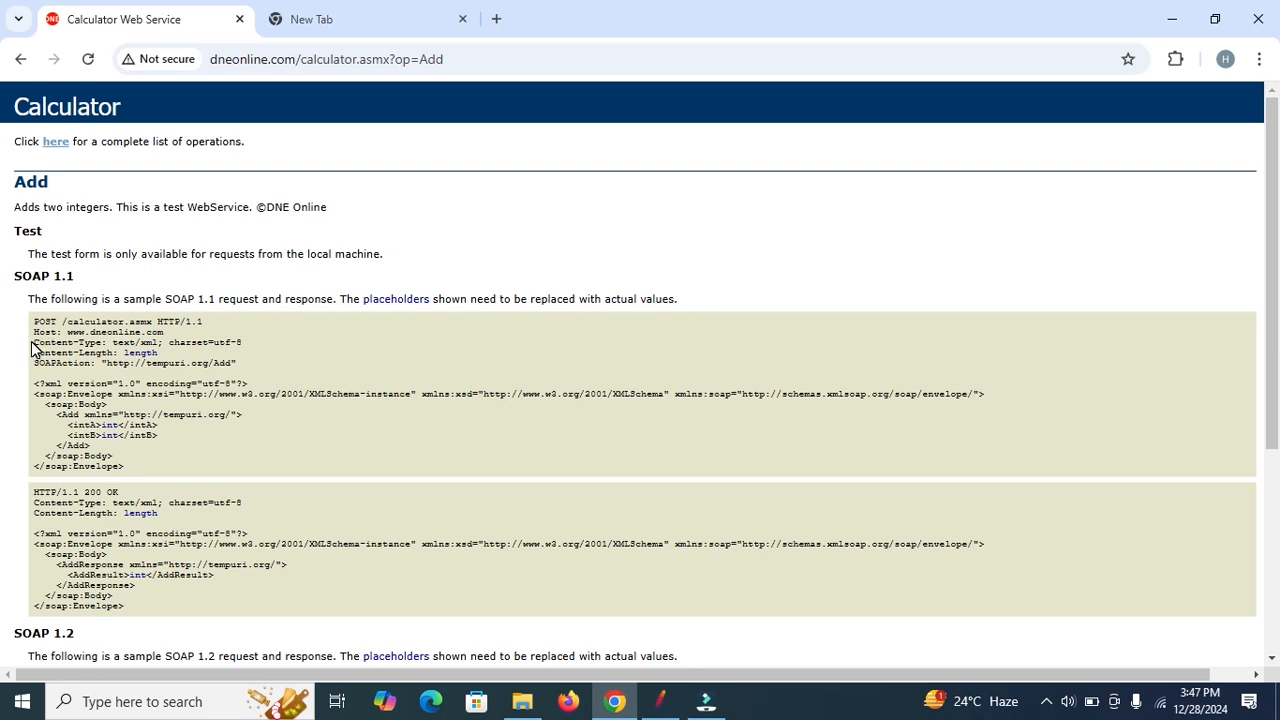
pyautogui.moveTo(57, 322); pyautogui.dragTo(30, 330)
pyautogui.moveTo(57, 330); pyautogui.dragTo(14, 337)
# - Switch to JMeter and inspect the HTTP Request Defaults, the User Defined Variables and the header manager of the existing Soap Request
pyautogui.click(660, 700)
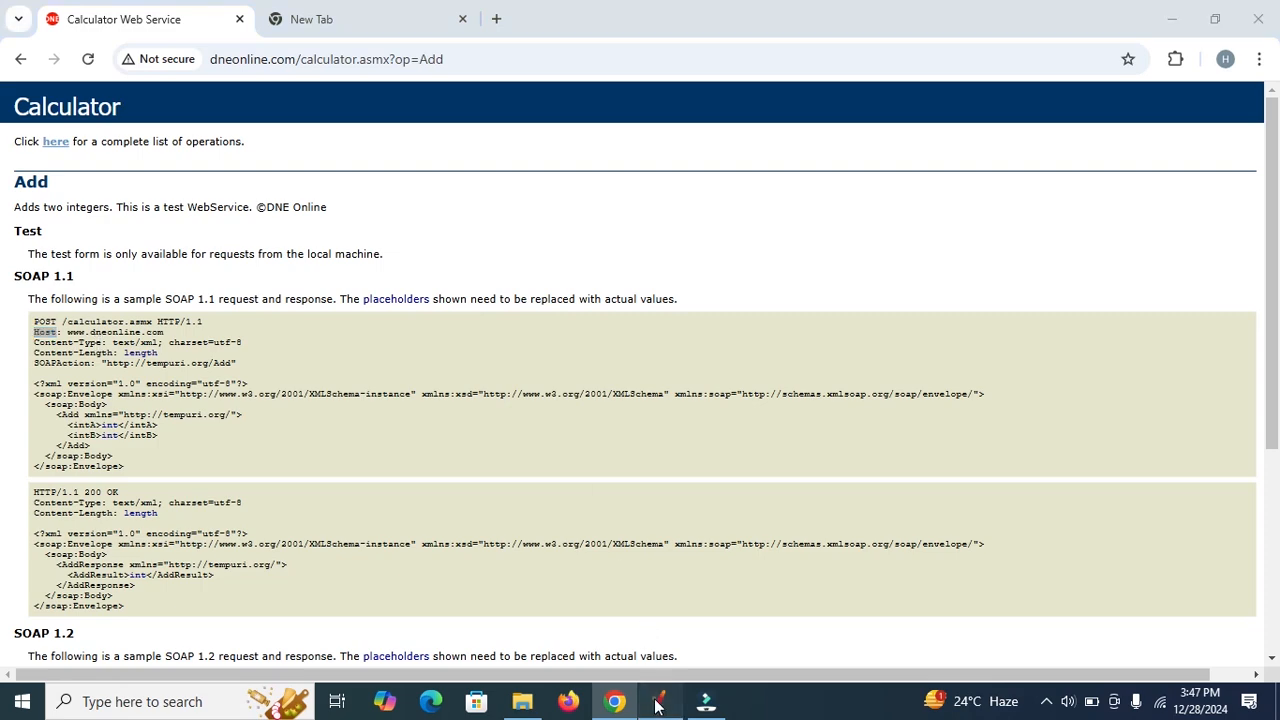
pyautogui.click(117, 122)
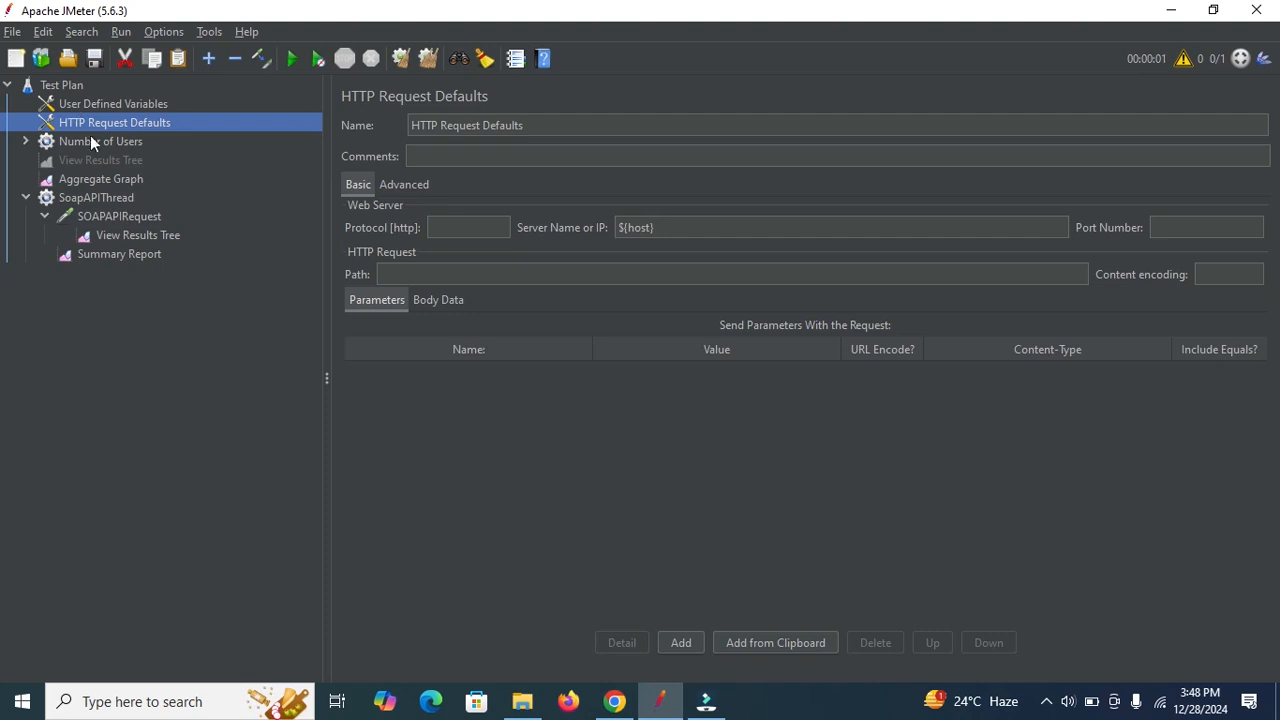
pyautogui.click(114, 106)
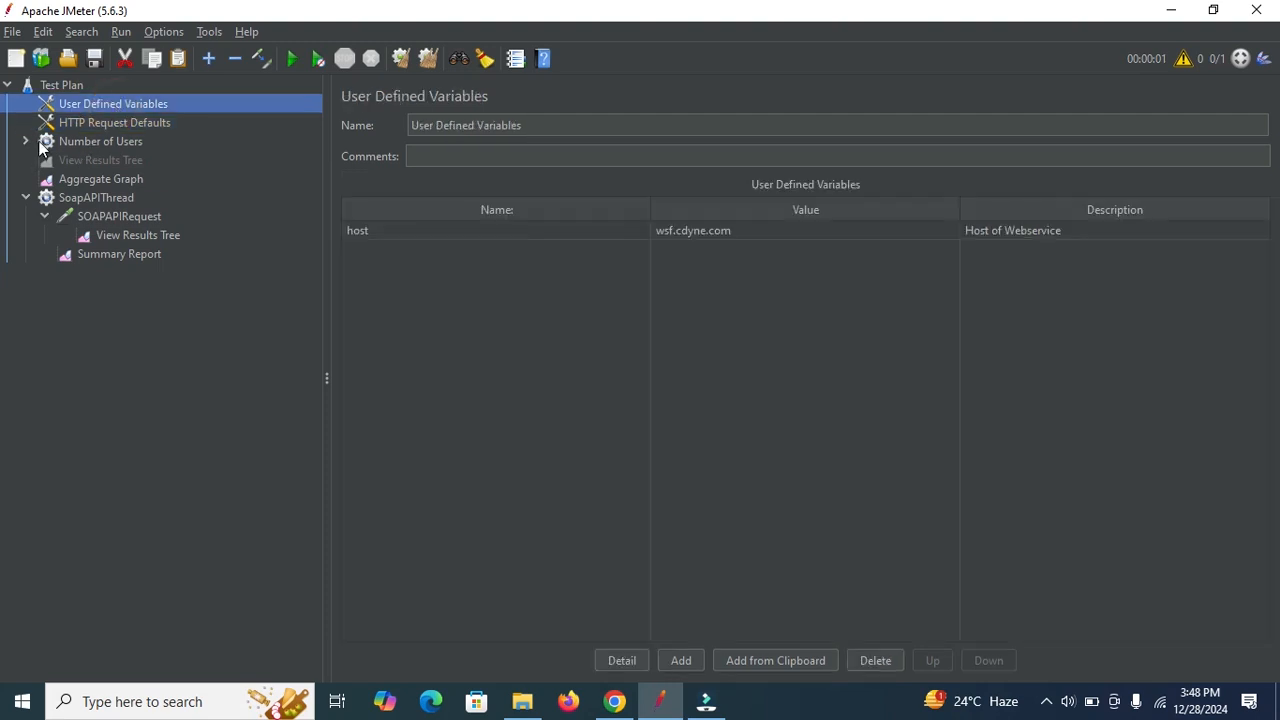
pyautogui.click(96, 125)
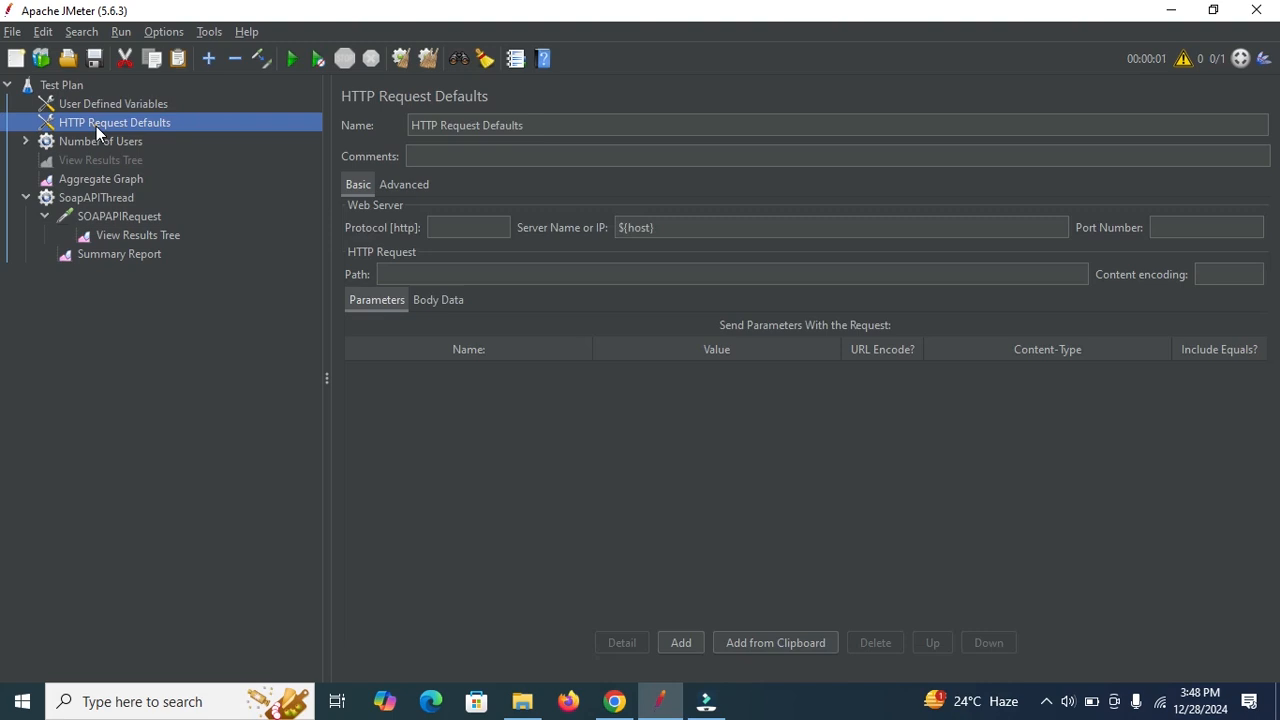
pyautogui.click(25, 141)
pyautogui.click(172, 182)
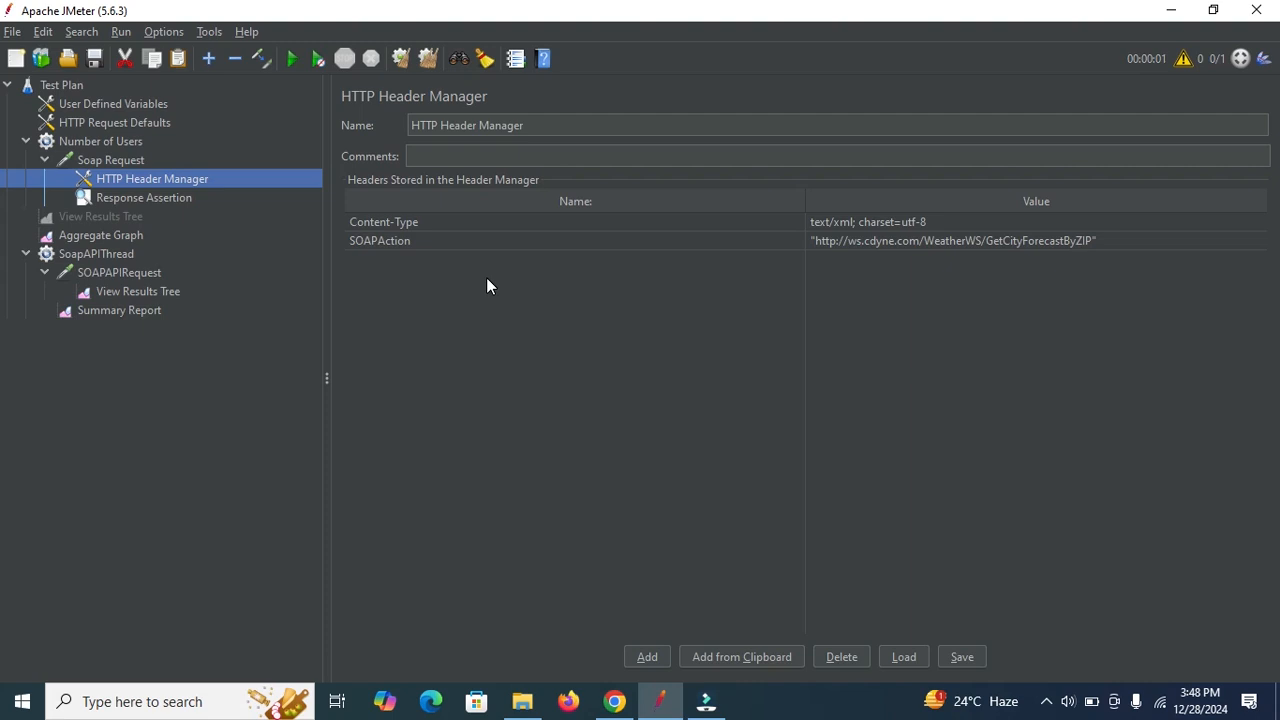
# - Add an HTTP Header Manager config element to the SoapAPIThread thread group
pyautogui.click(94, 252)
pyautogui.rightClick(94, 252)
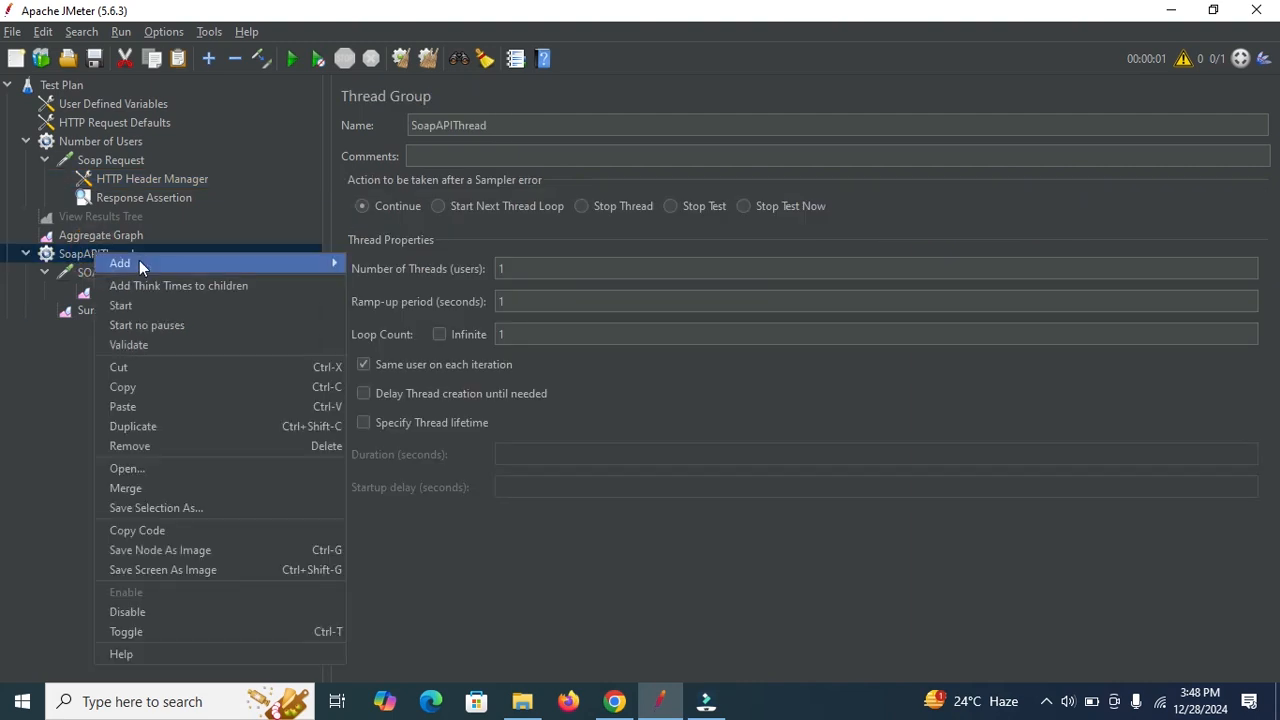
pyautogui.moveTo(204, 259)
pyautogui.moveTo(393, 260)
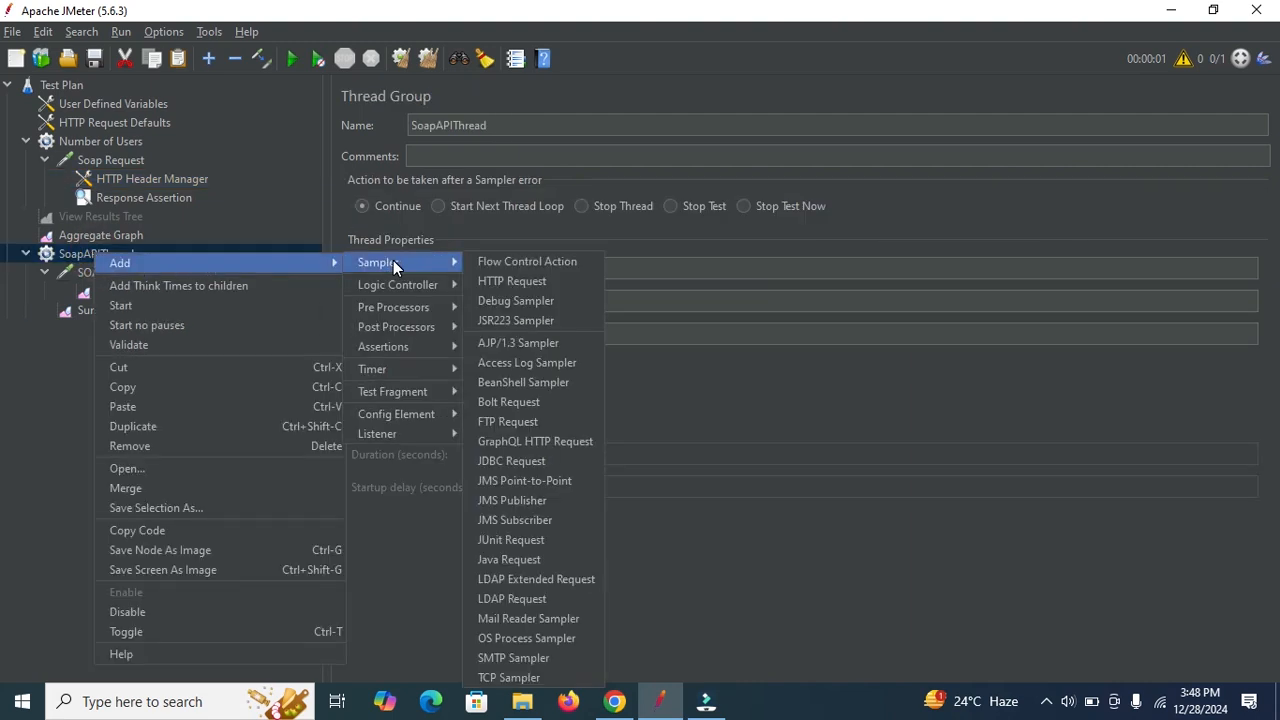
pyautogui.moveTo(416, 414)
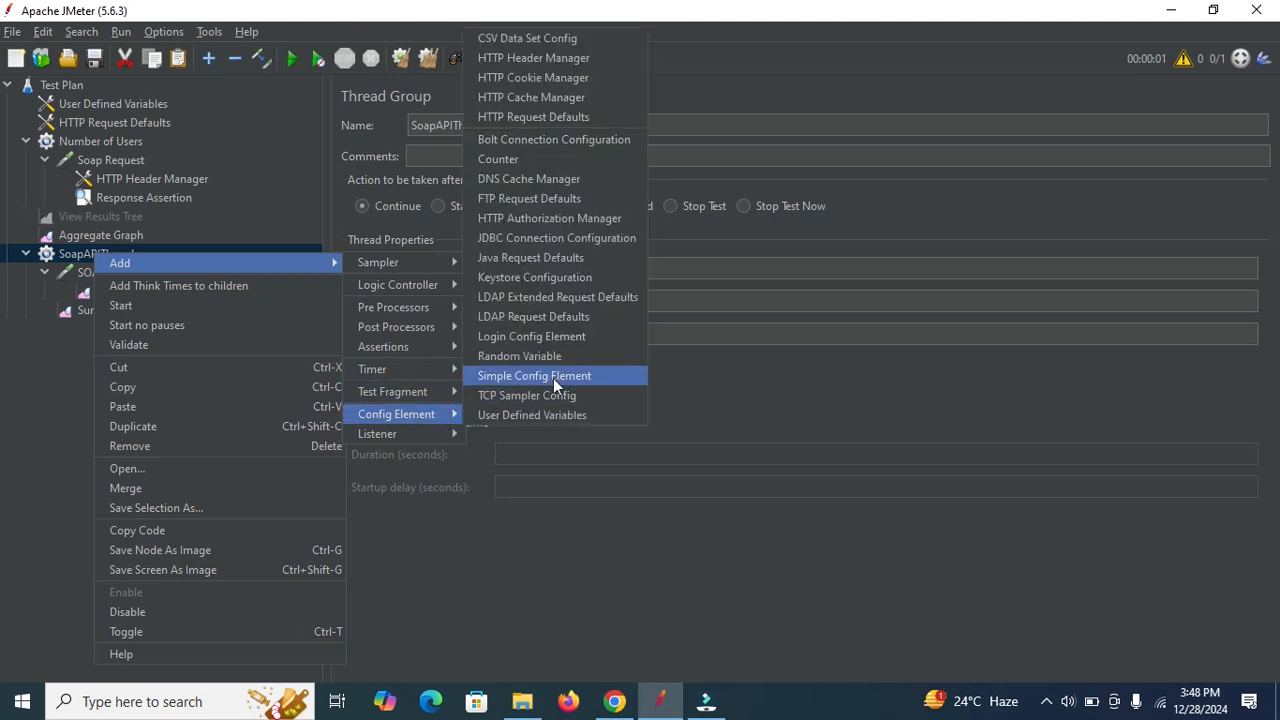
pyautogui.click(549, 60)
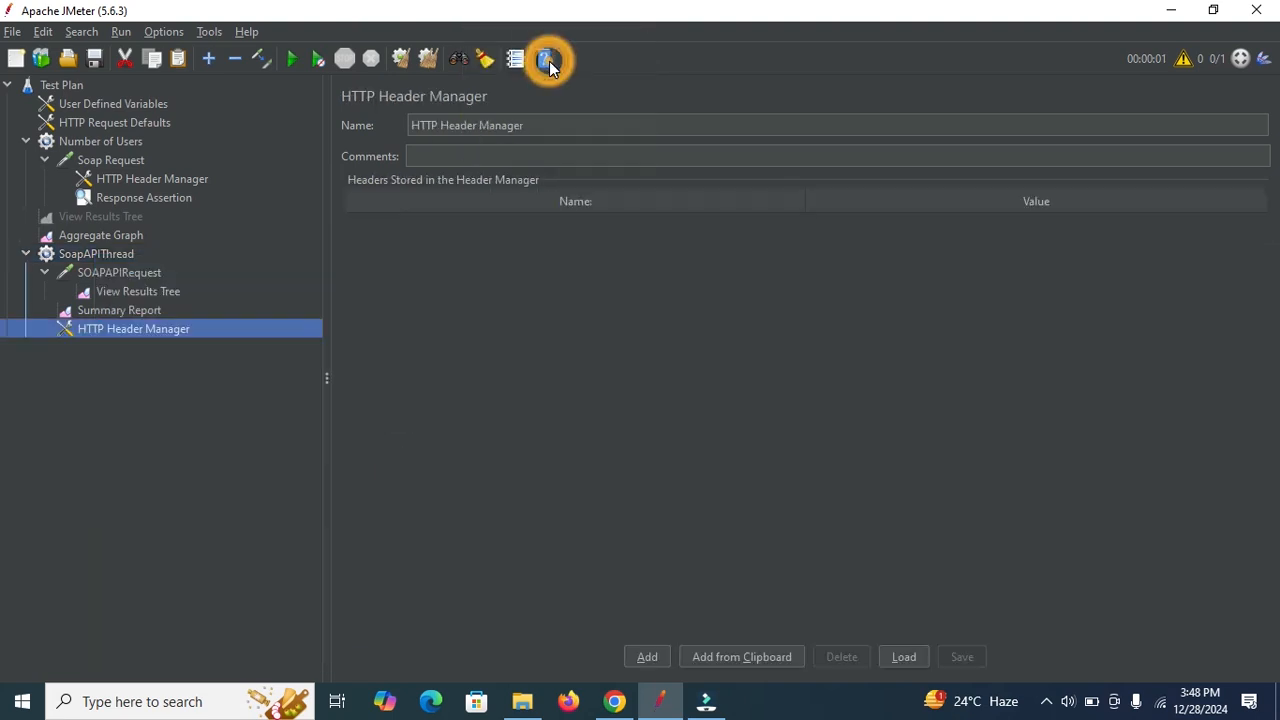
# - Add a header row and name it Content-Type, copied from the SOAP 1.1 sample request in Chrome
pyautogui.click(647, 657)
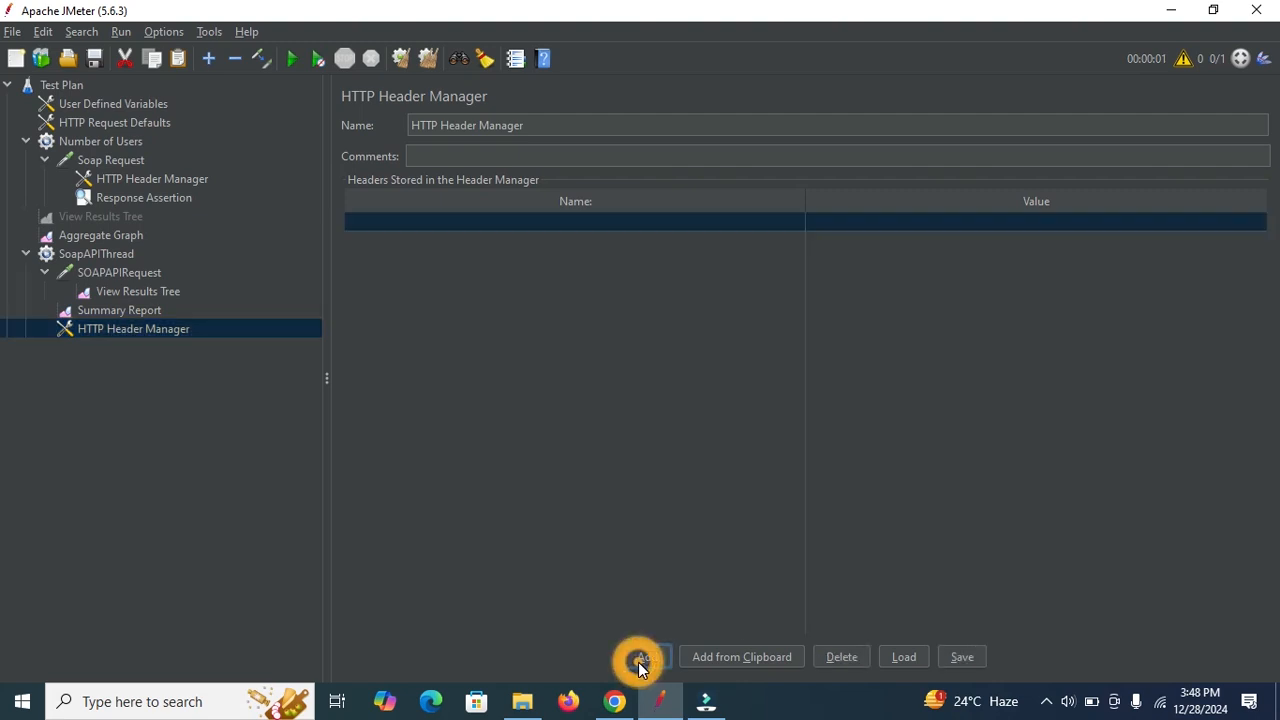
pyautogui.click(612, 703)
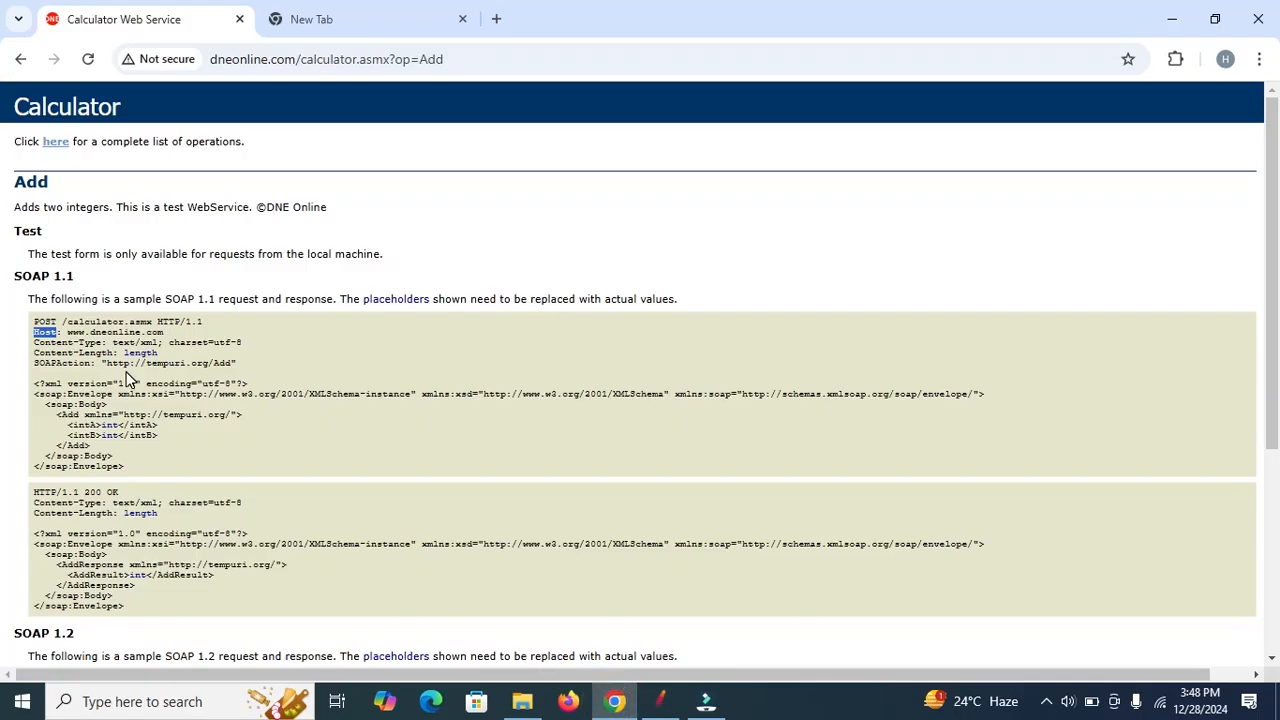
pyautogui.moveTo(104, 342); pyautogui.dragTo(34, 336)
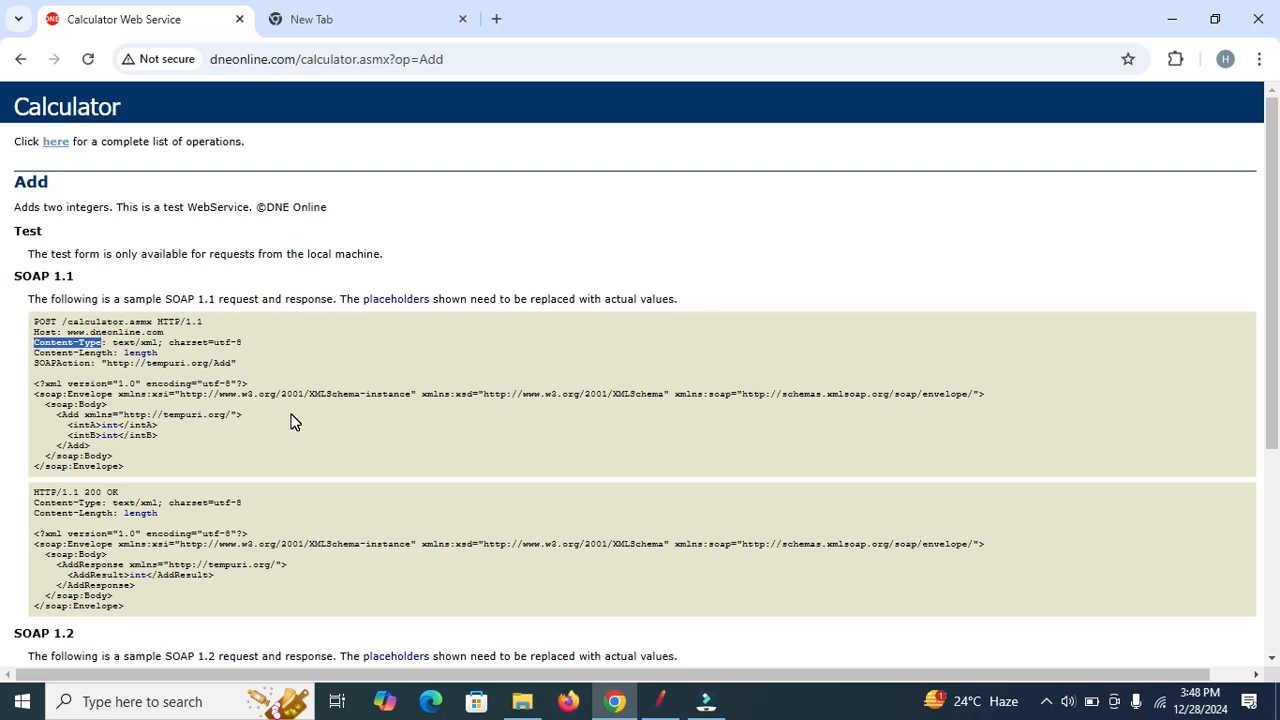
pyautogui.rightClick(53, 343)
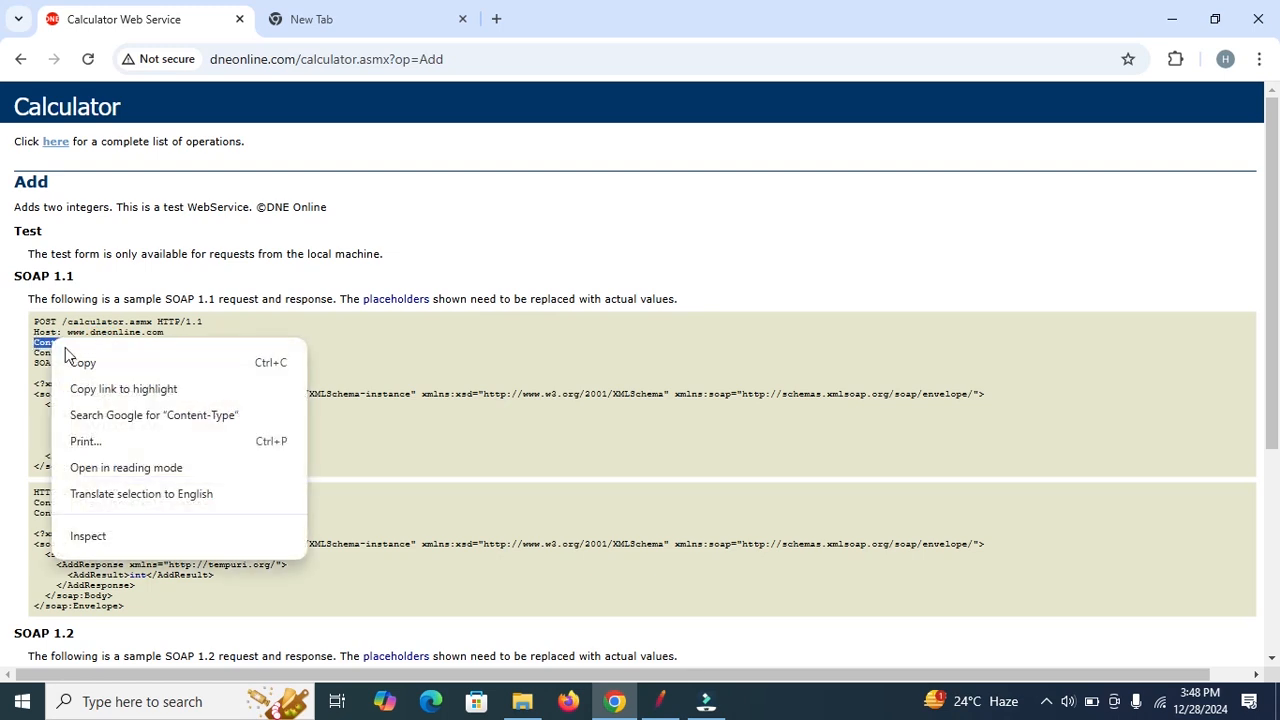
pyautogui.click(80, 363)
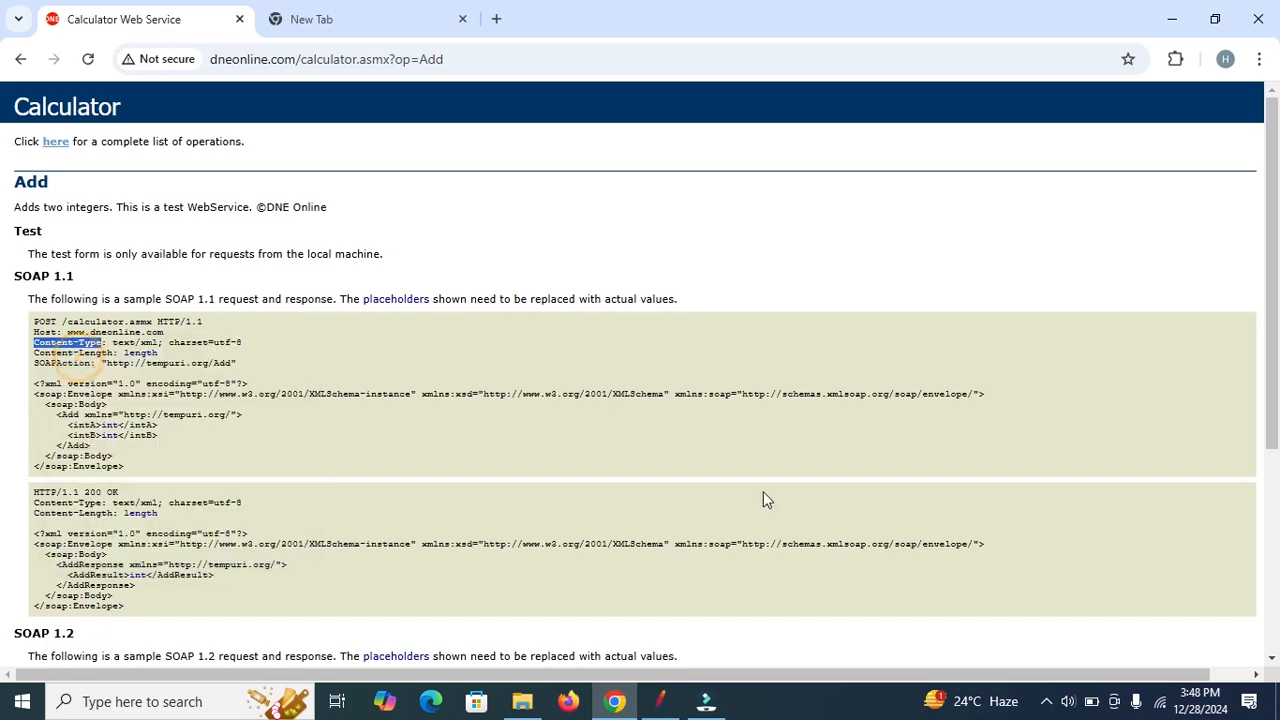
pyautogui.click(660, 701)
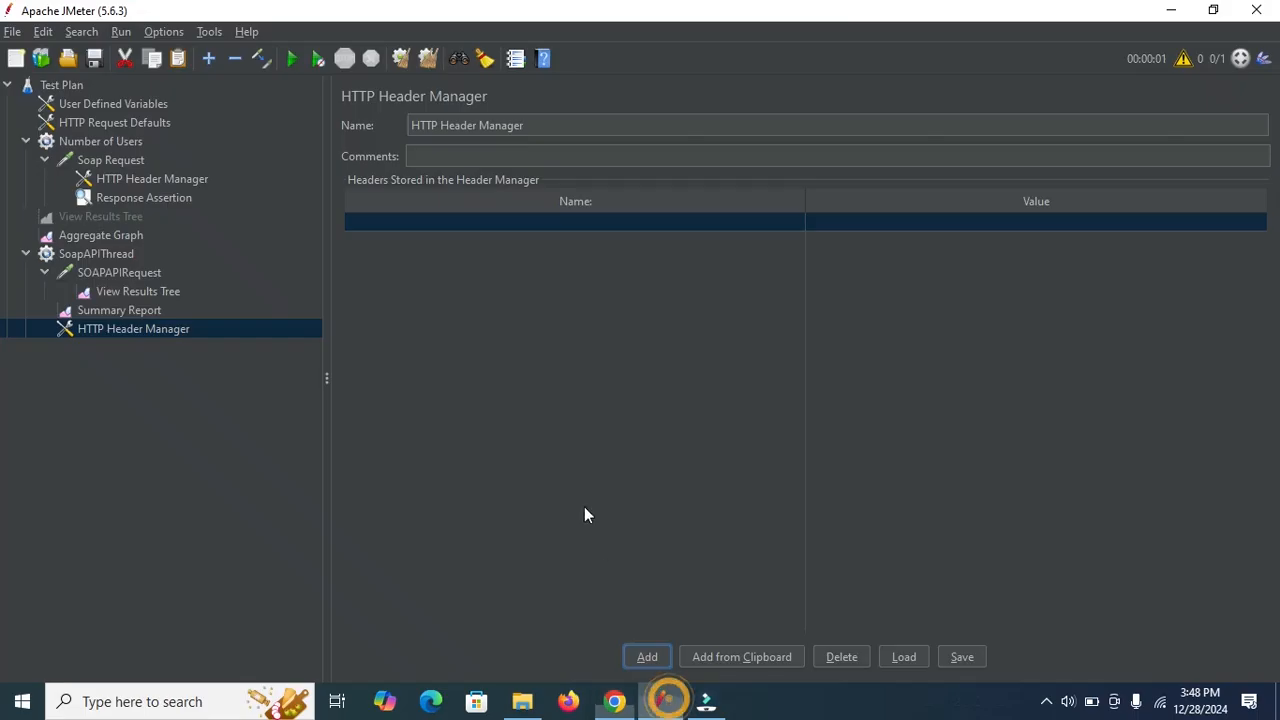
pyautogui.click(492, 223)
pyautogui.click(492, 223)
pyautogui.hotkey('ctrl', 'v')
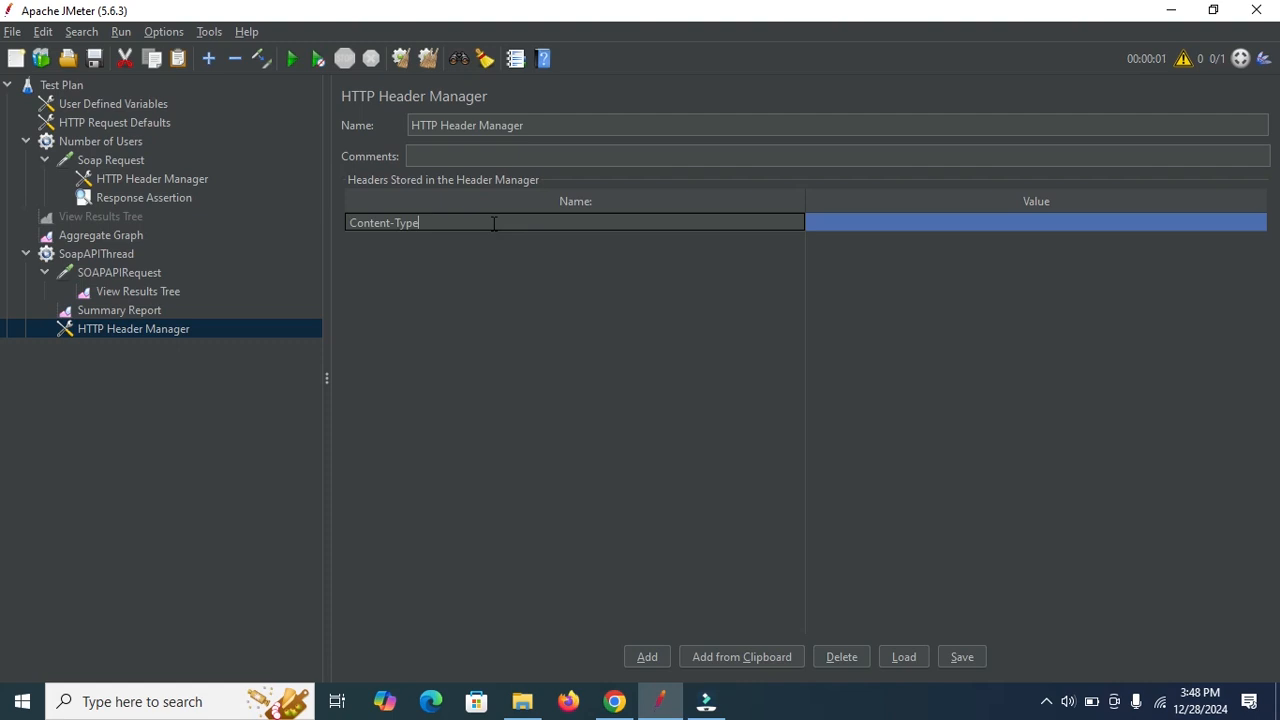
# - Copy text/xml; charset=utf-8 from the sample request in Chrome and paste it as the value of the Content-Type header in JMeter
pyautogui.click(886, 230)
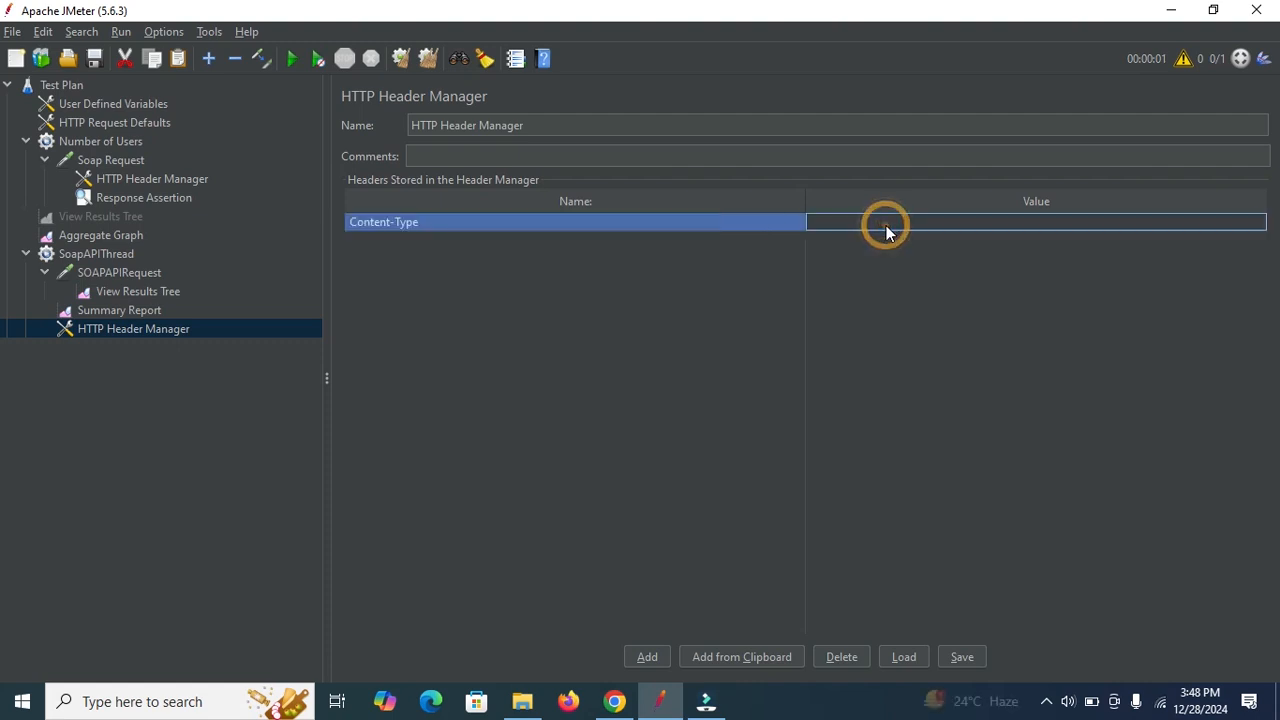
pyautogui.click(612, 703)
pyautogui.moveTo(112, 342); pyautogui.dragTo(250, 348)
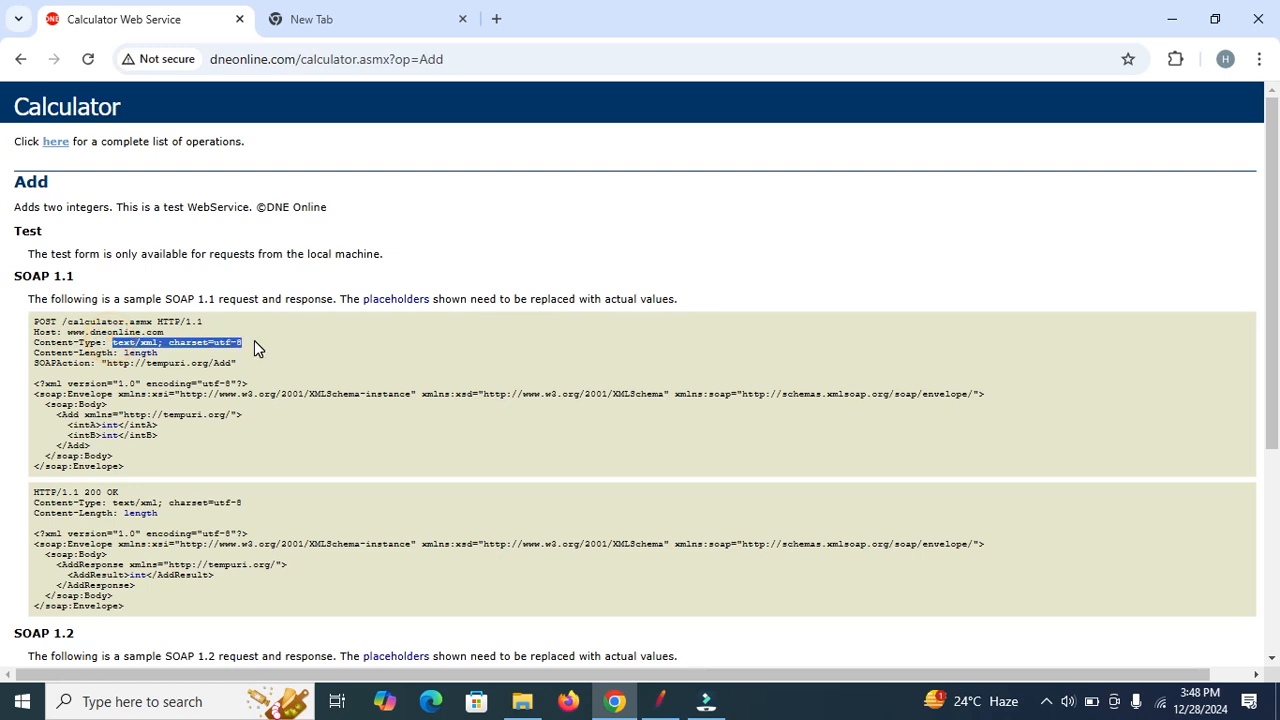
pyautogui.click(660, 700)
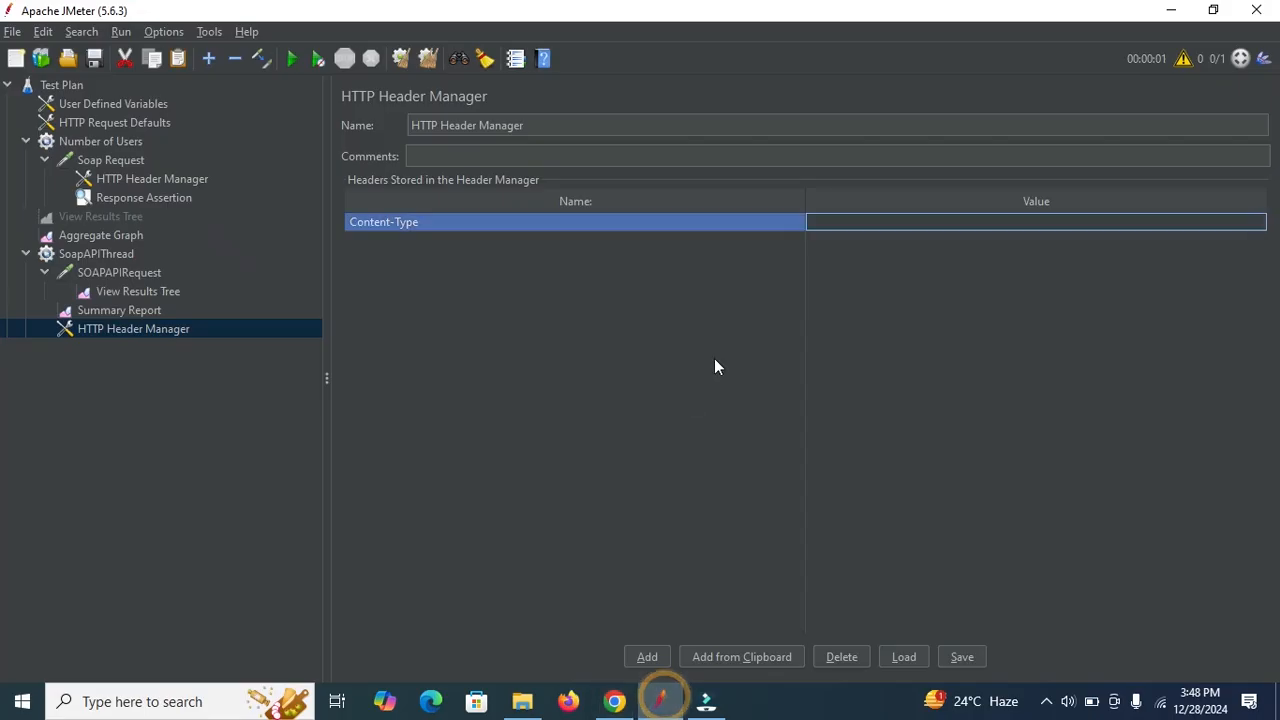
pyautogui.doubleClick(908, 219)
pyautogui.hotkey('ctrl', 'v')
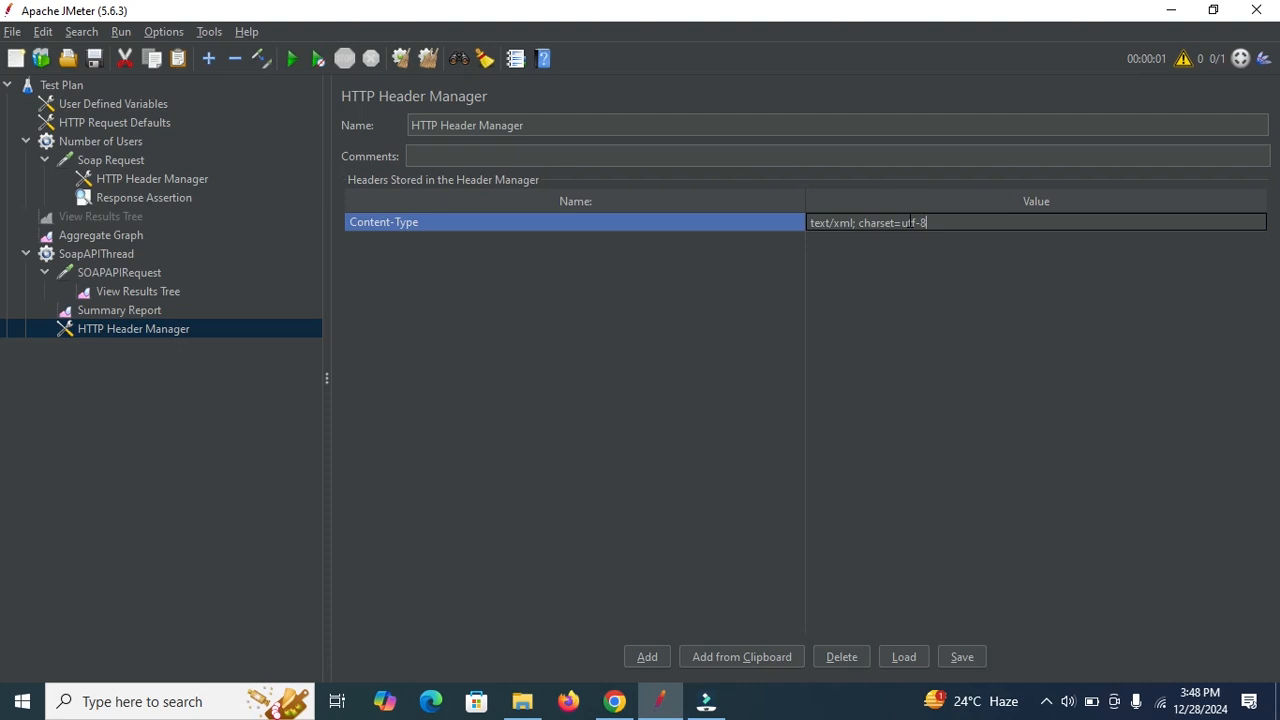
# - Add a second header row and name it SOAPAction, copied from the SOAP 1.1 sample request in Chrome
pyautogui.click(643, 657)
pyautogui.click(614, 700)
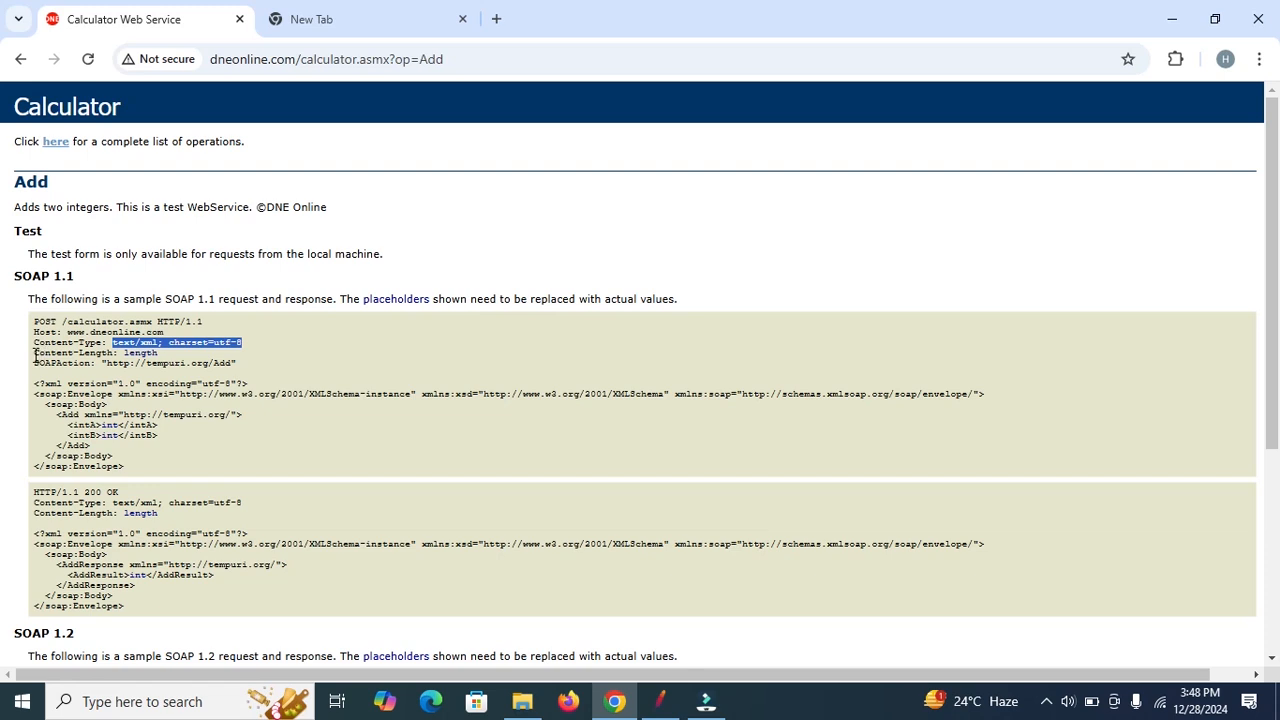
pyautogui.moveTo(35, 366); pyautogui.dragTo(94, 368)
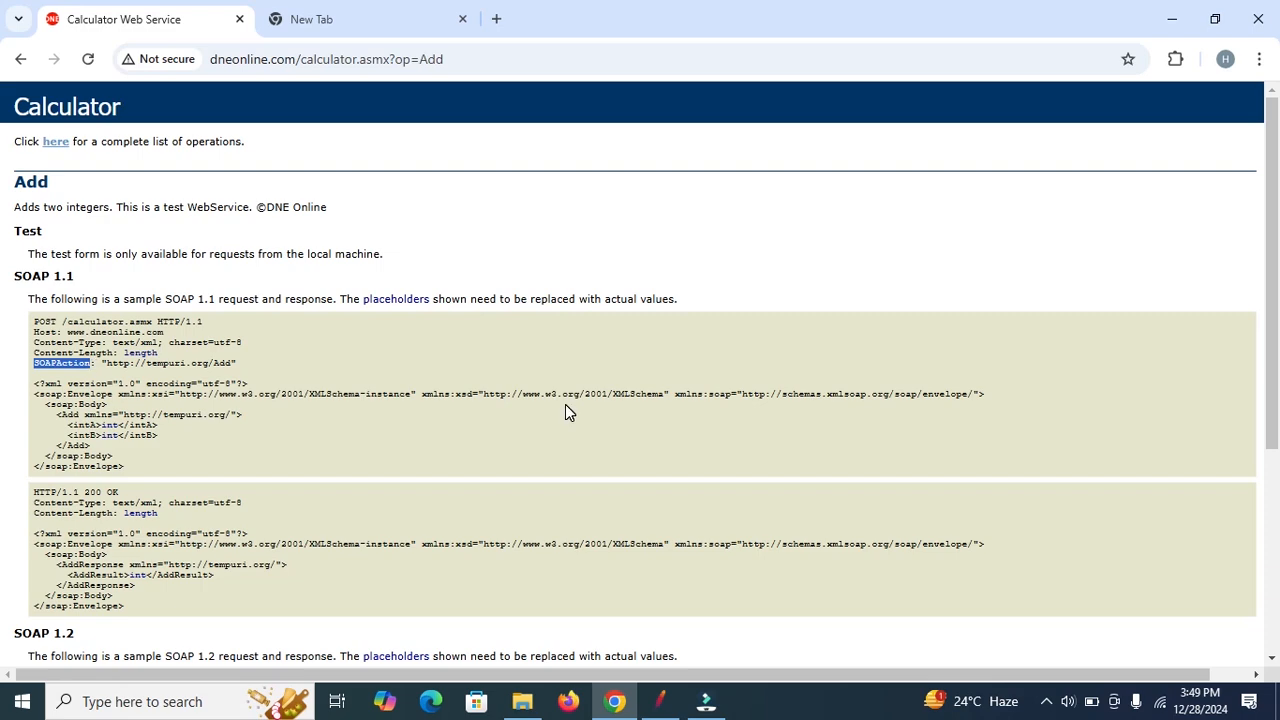
pyautogui.click(660, 698)
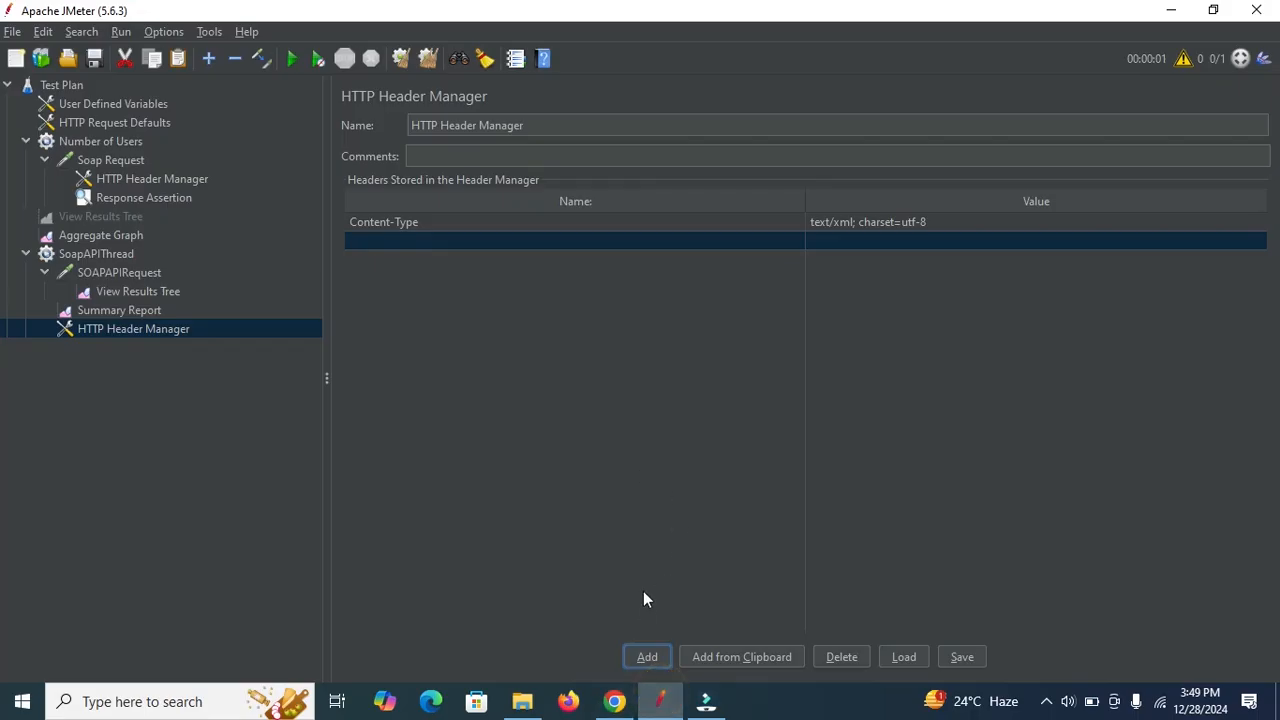
pyautogui.doubleClick(363, 241)
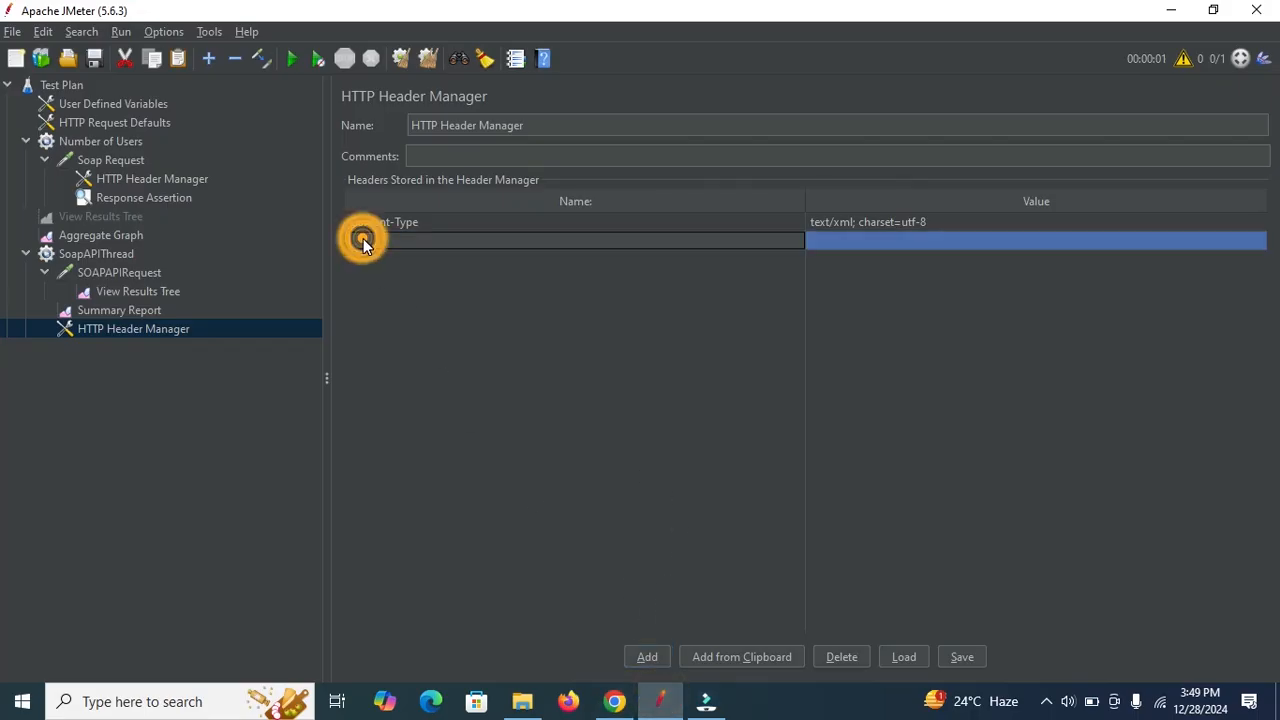
pyautogui.hotkey('ctrl', 'v')
pyautogui.click(614, 701)
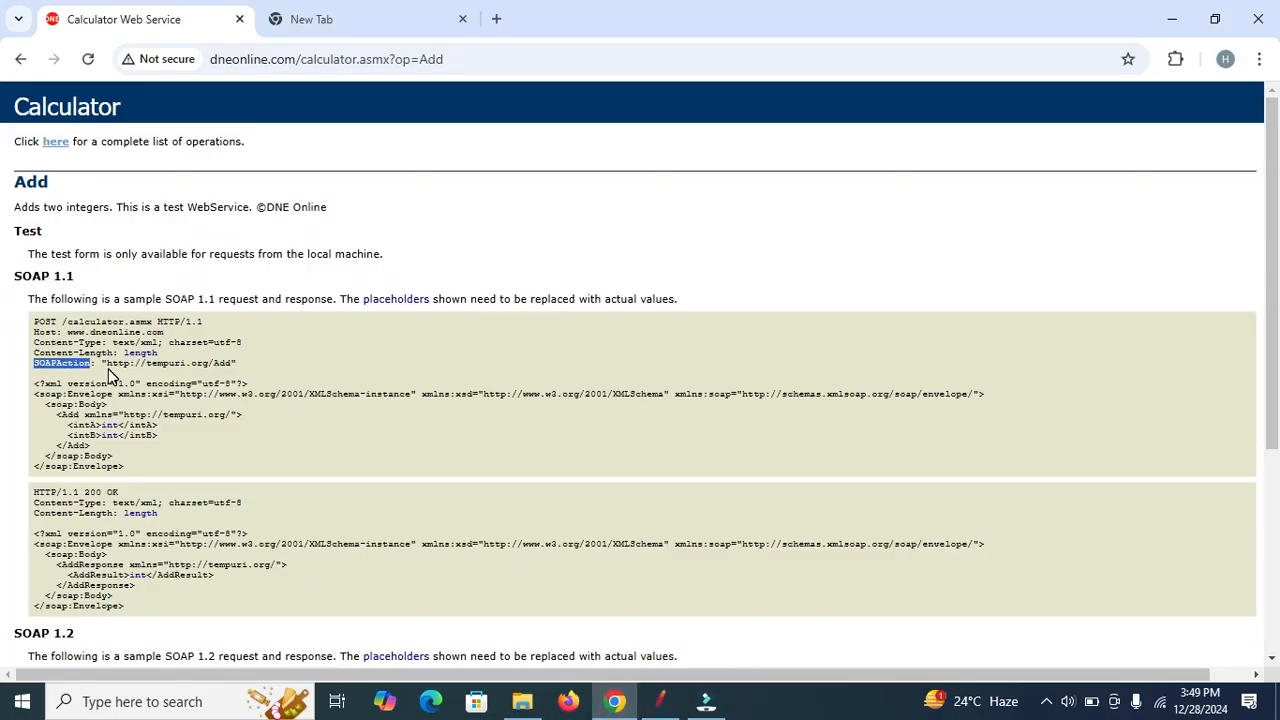
pyautogui.moveTo(106, 363); pyautogui.dragTo(231, 368)
pyautogui.hotkey('ctrl', 'c')
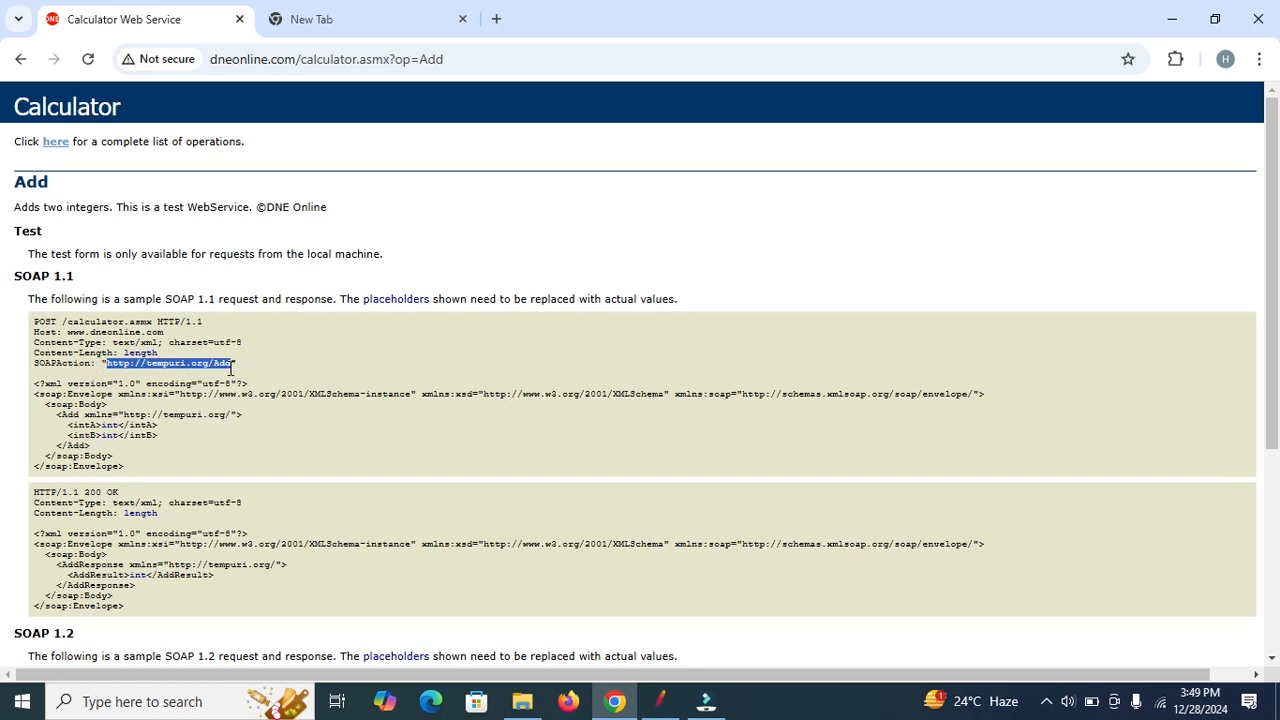
pyautogui.click(658, 706)
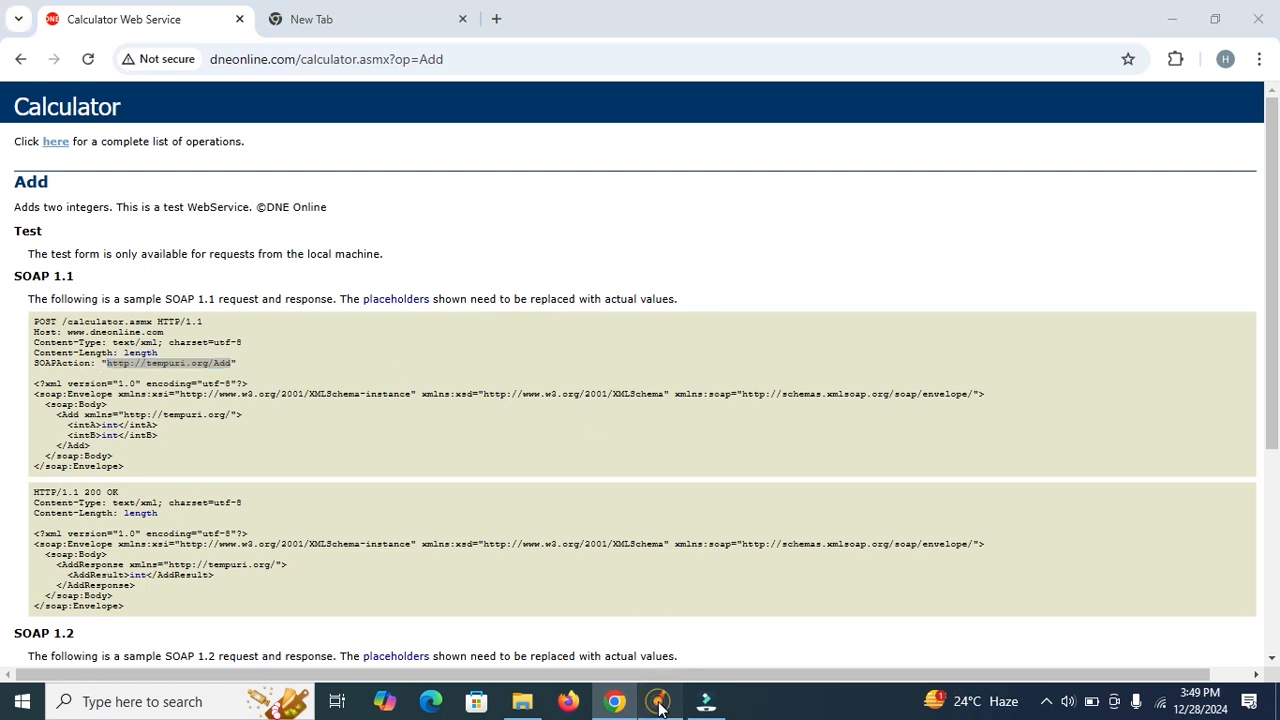
pyautogui.doubleClick(912, 240)
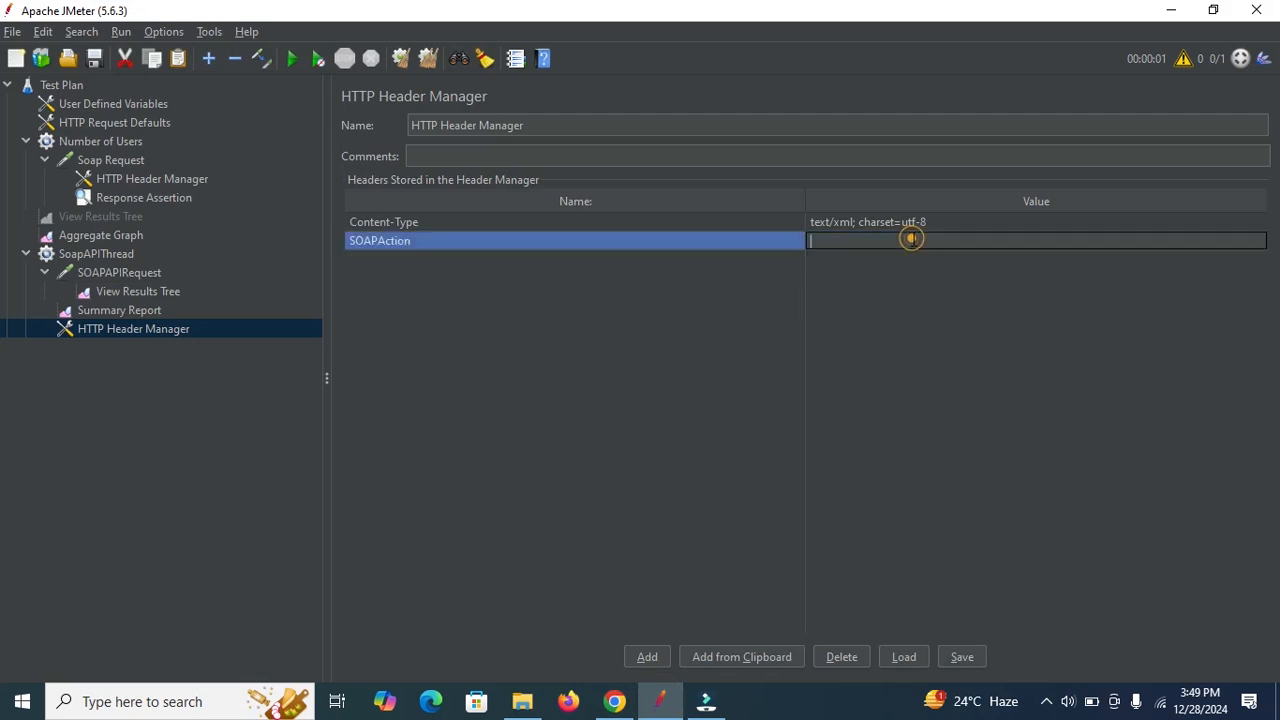
pyautogui.hotkey('ctrl', 'v')
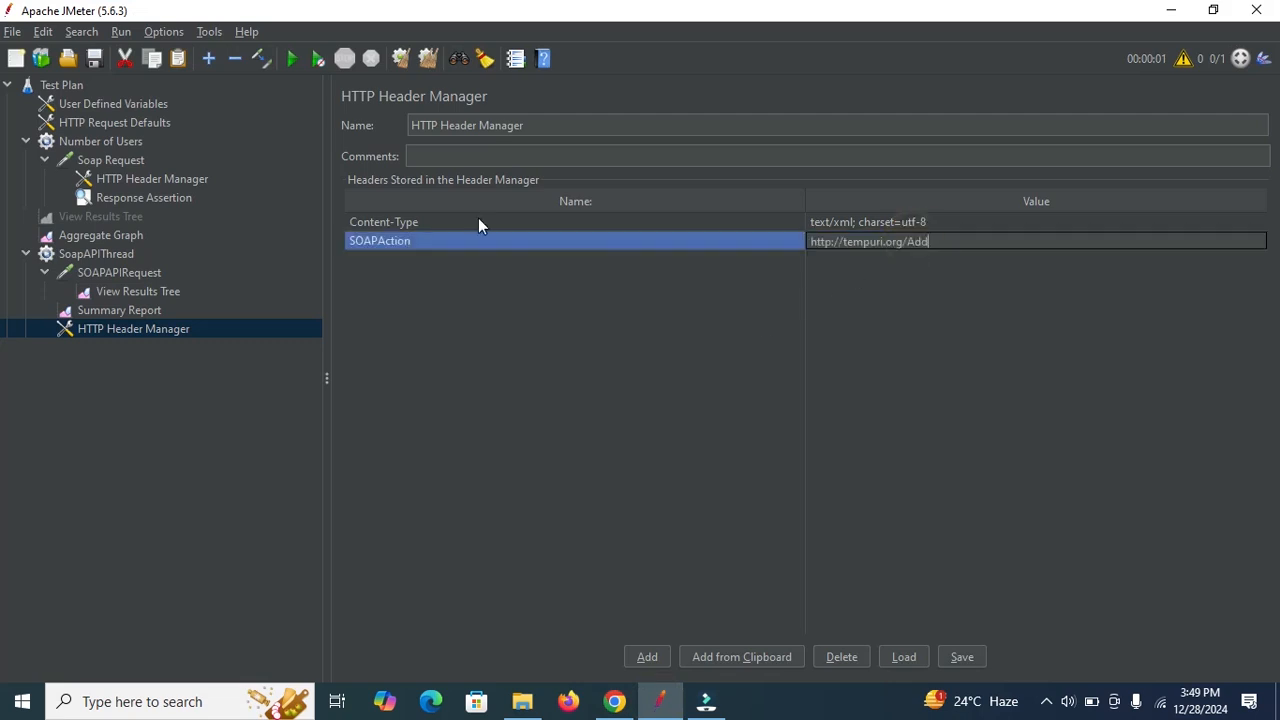
# - In the body data of SOAPAPIRequest, replace the int placeholders with 2 for intA and 3 for intB
pyautogui.click(120, 293)
pyautogui.click(125, 272)
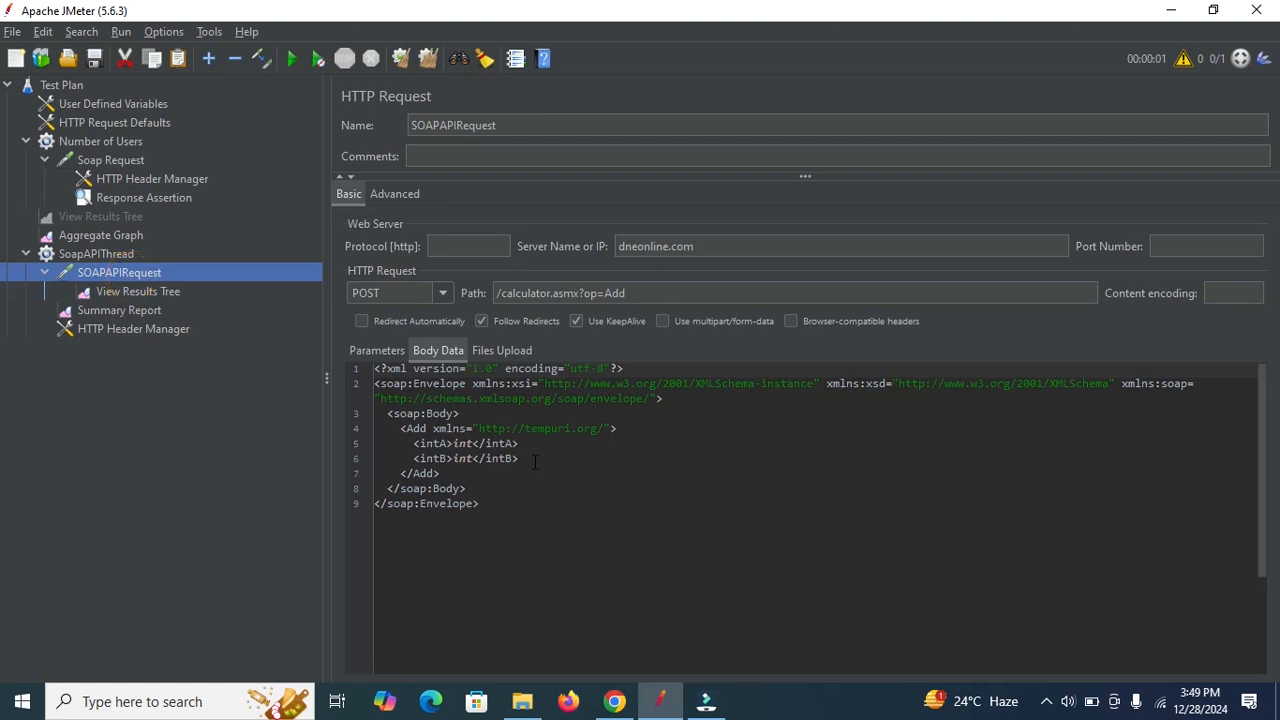
pyautogui.doubleClick(461, 443)
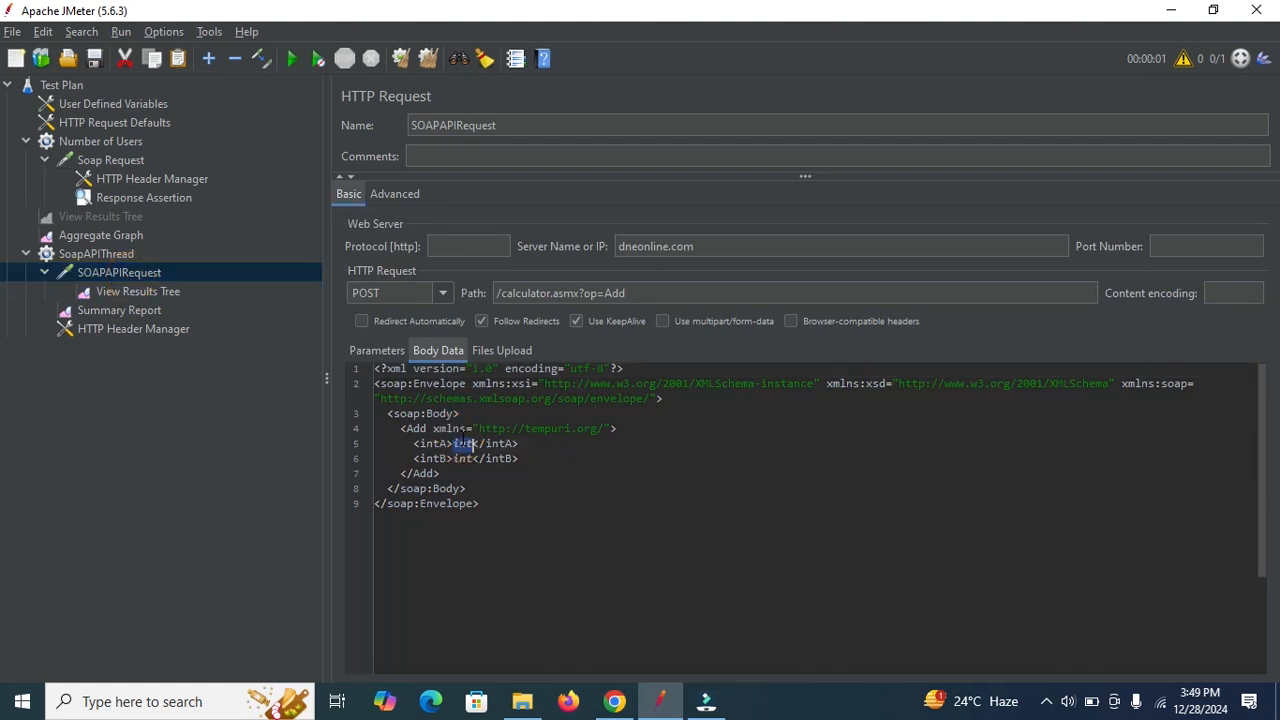
pyautogui.write('2')
pyautogui.doubleClick(463, 458)
pyautogui.write('3')
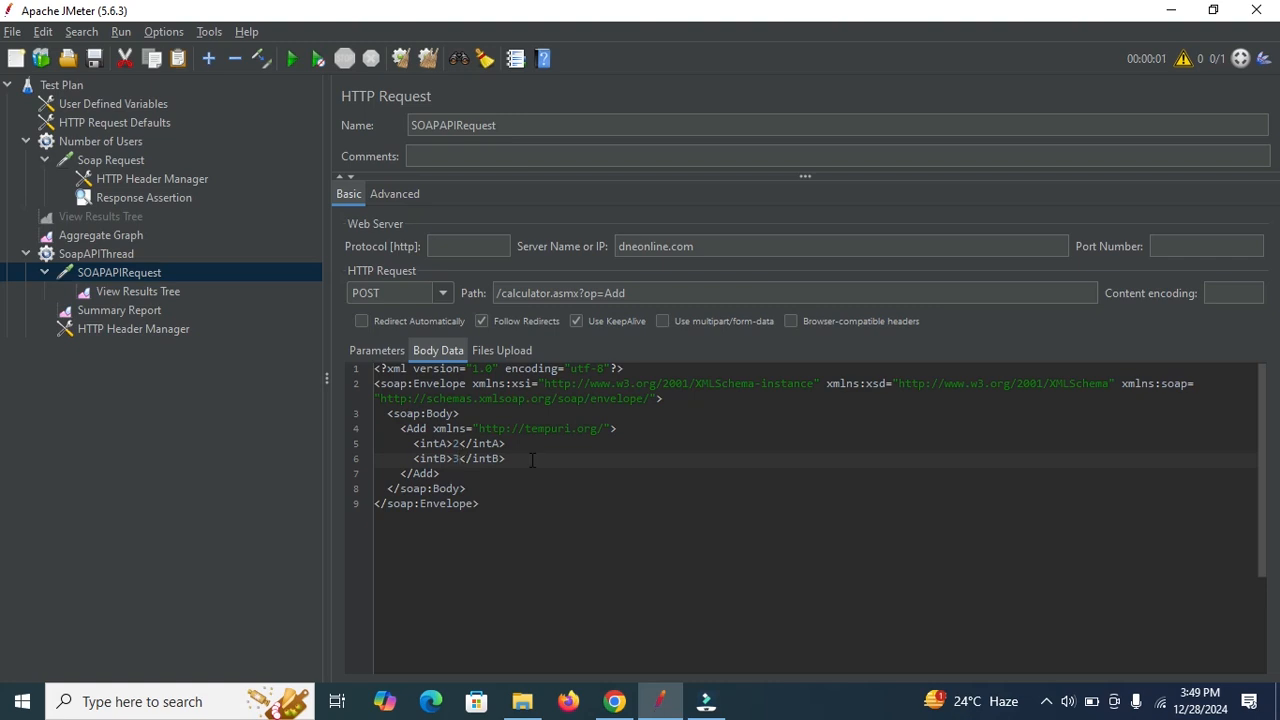
pyautogui.click(120, 274)
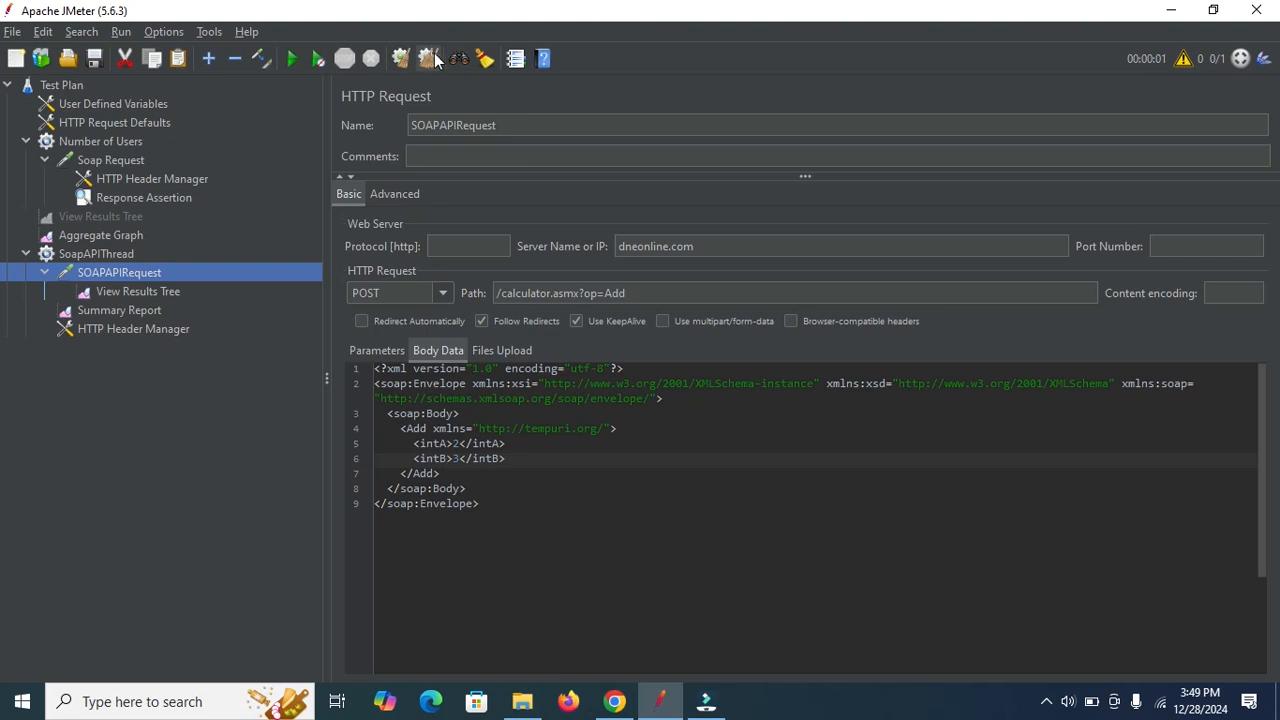
# - Disable the Number of Users thread group in the test plan
pyautogui.doubleClick(27, 85)
pyautogui.doubleClick(27, 85)
pyautogui.click(111, 143)
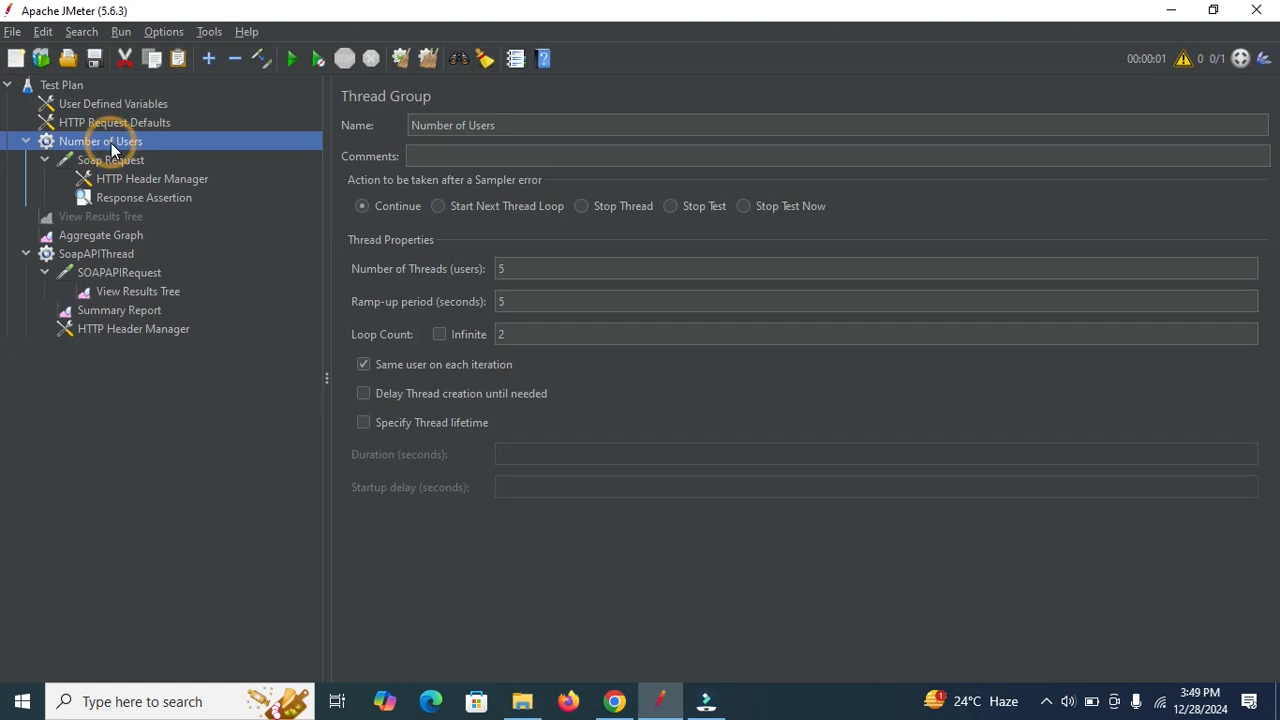
pyautogui.rightClick(111, 143)
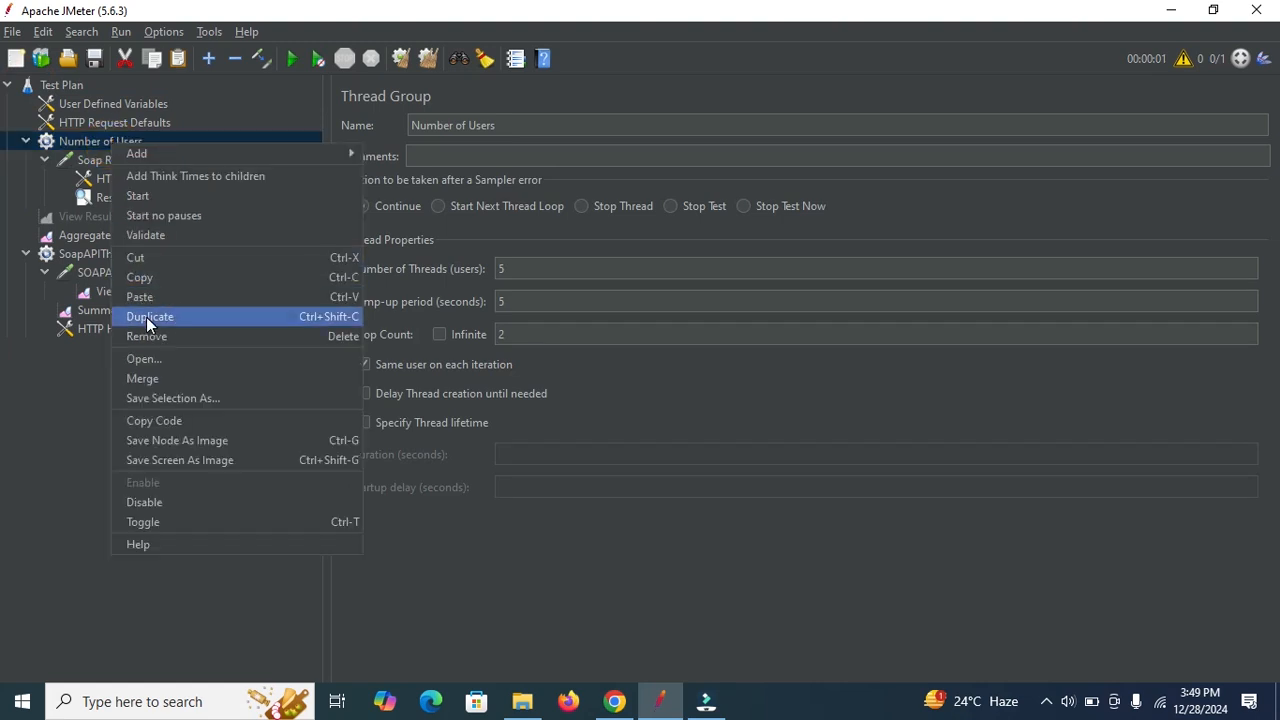
pyautogui.click(146, 502)
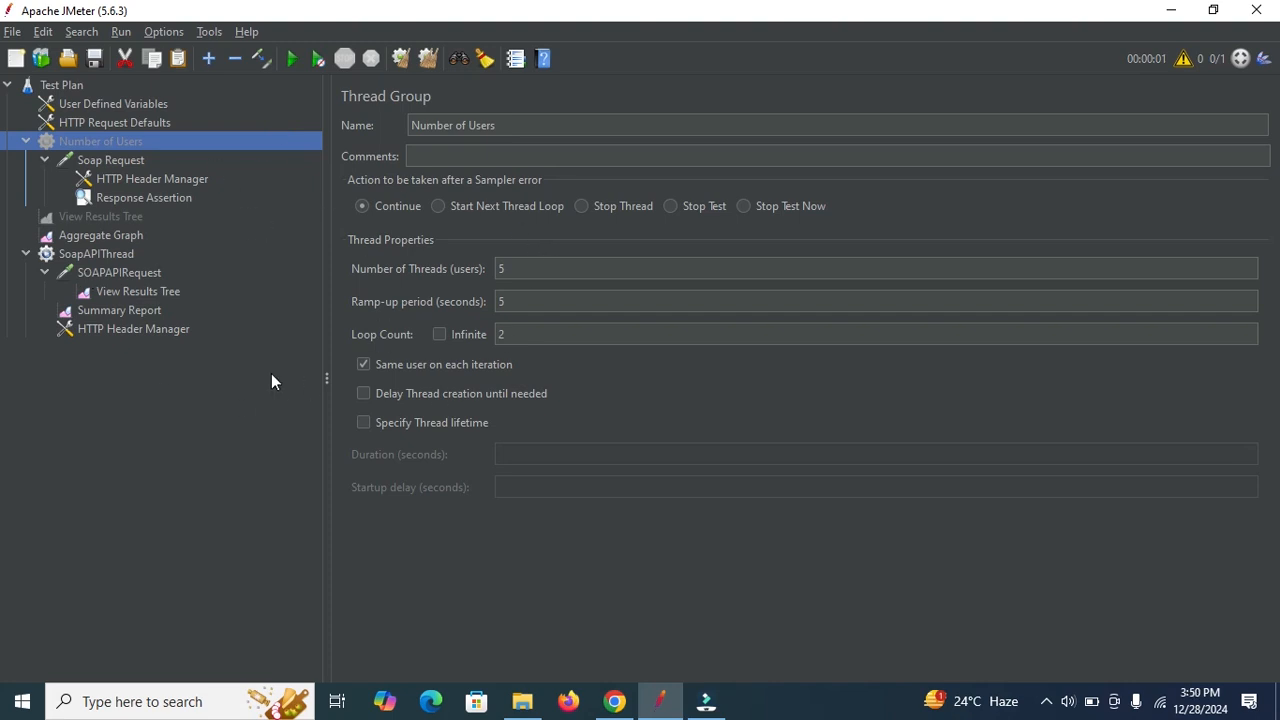
# - Run the test, saving the test plan first as SOAPAPIjmx.jmx in the templates folder
pyautogui.click(291, 58)
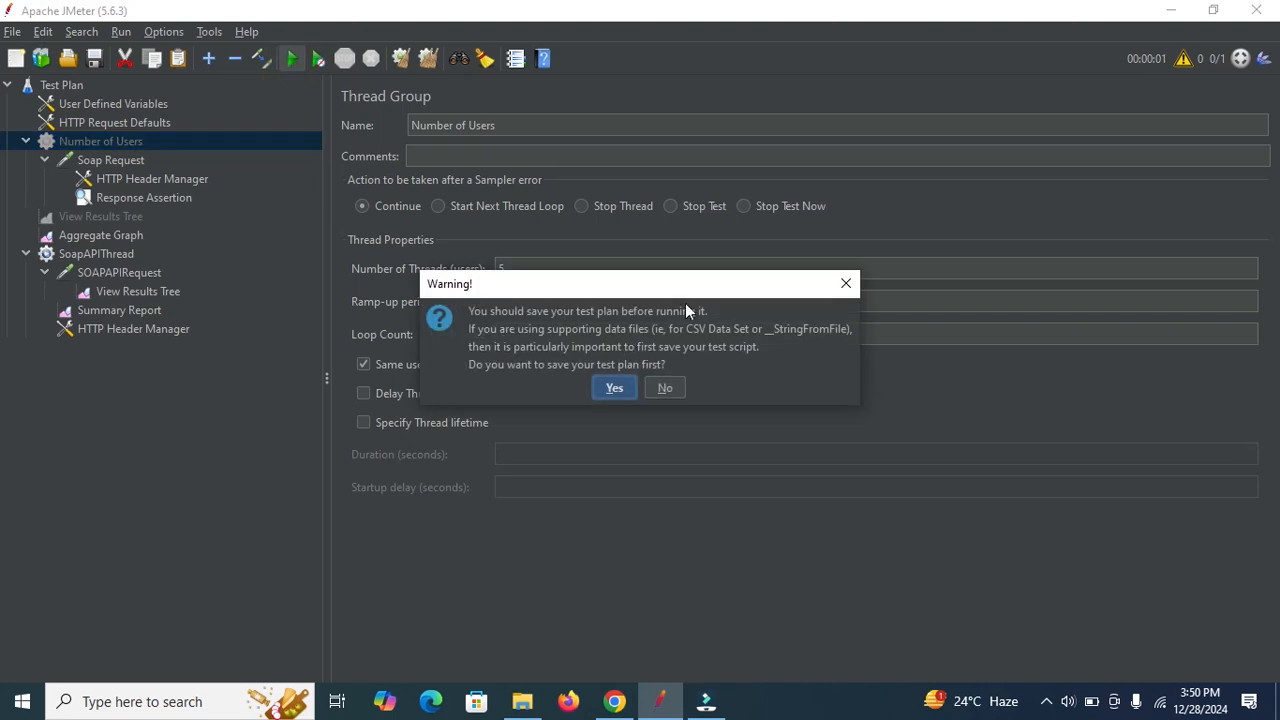
pyautogui.click(613, 387)
pyautogui.click(570, 433)
pyautogui.moveTo(570, 433); pyautogui.dragTo(471, 435)
pyautogui.write('SOAPAP')
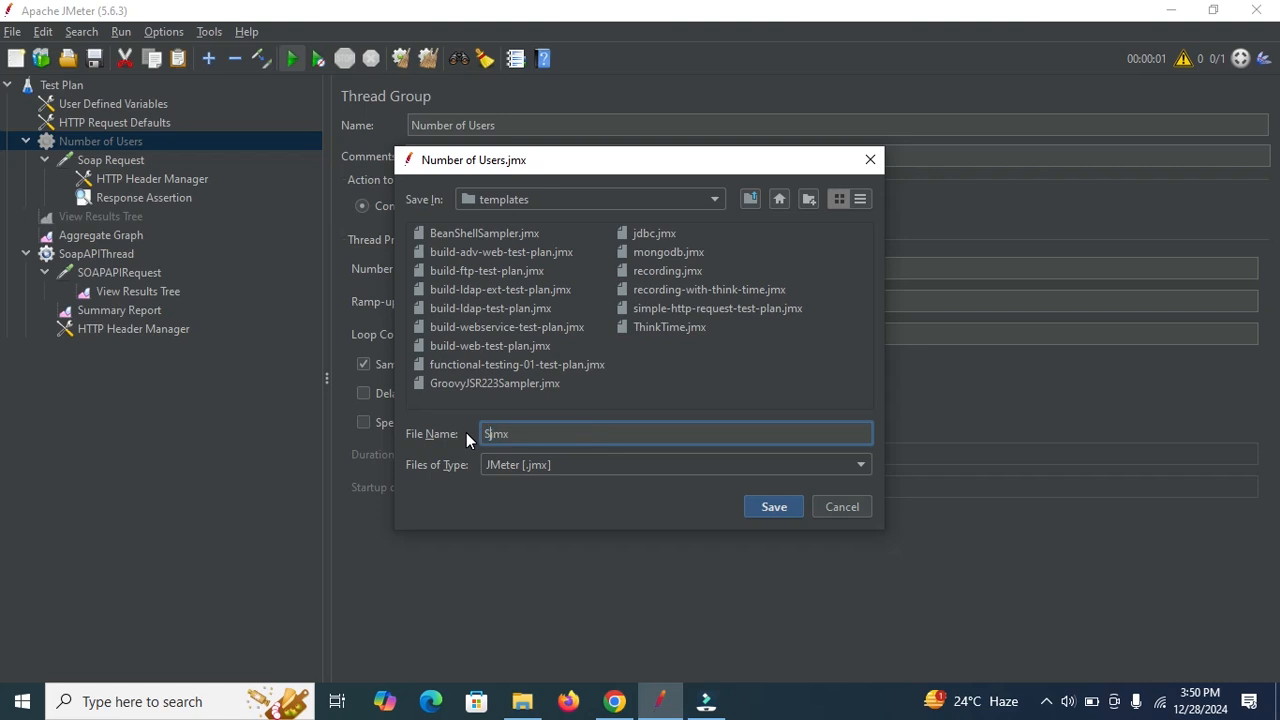
pyautogui.write('I')
pyautogui.click(770, 507)
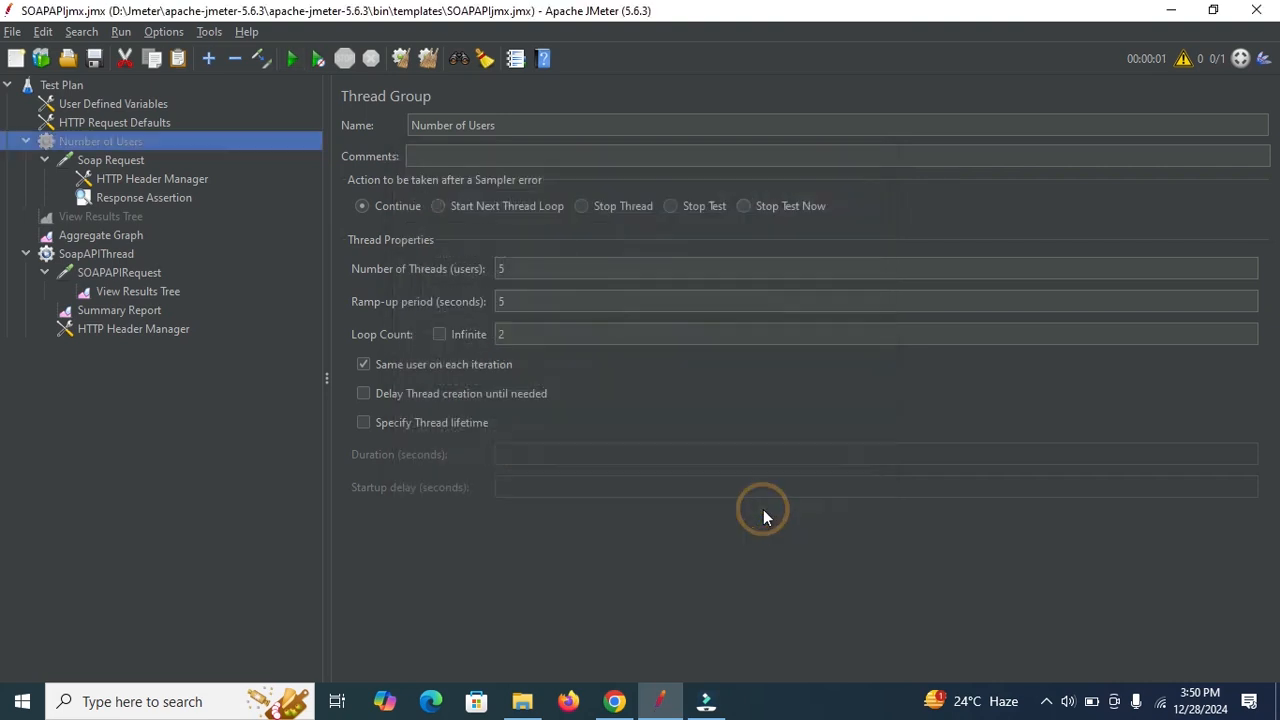
# - Examine the SOAPAPIRequest result under SoapAPIThread: sampler result, request body and the AddResult element in the response body
pyautogui.click(145, 291)
pyautogui.click(424, 312)
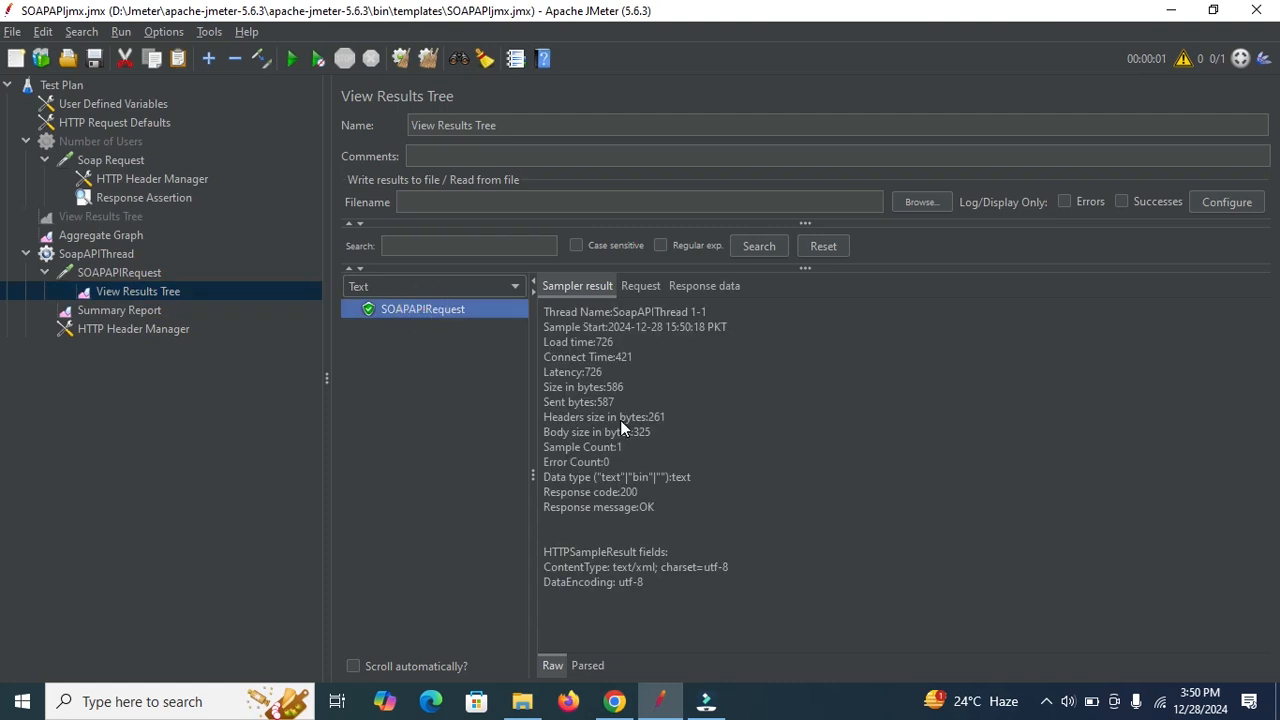
pyautogui.click(637, 288)
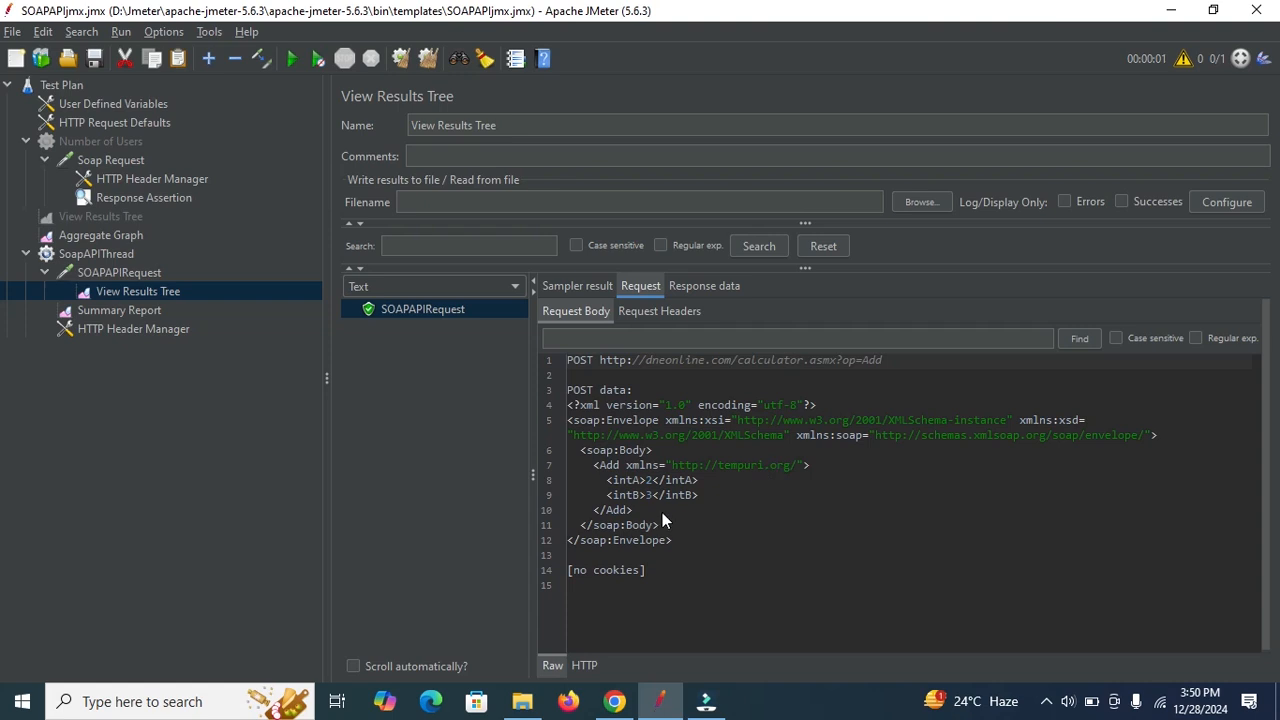
pyautogui.tripleClick(568, 404)
pyautogui.moveTo(598, 450); pyautogui.dragTo(653, 557)
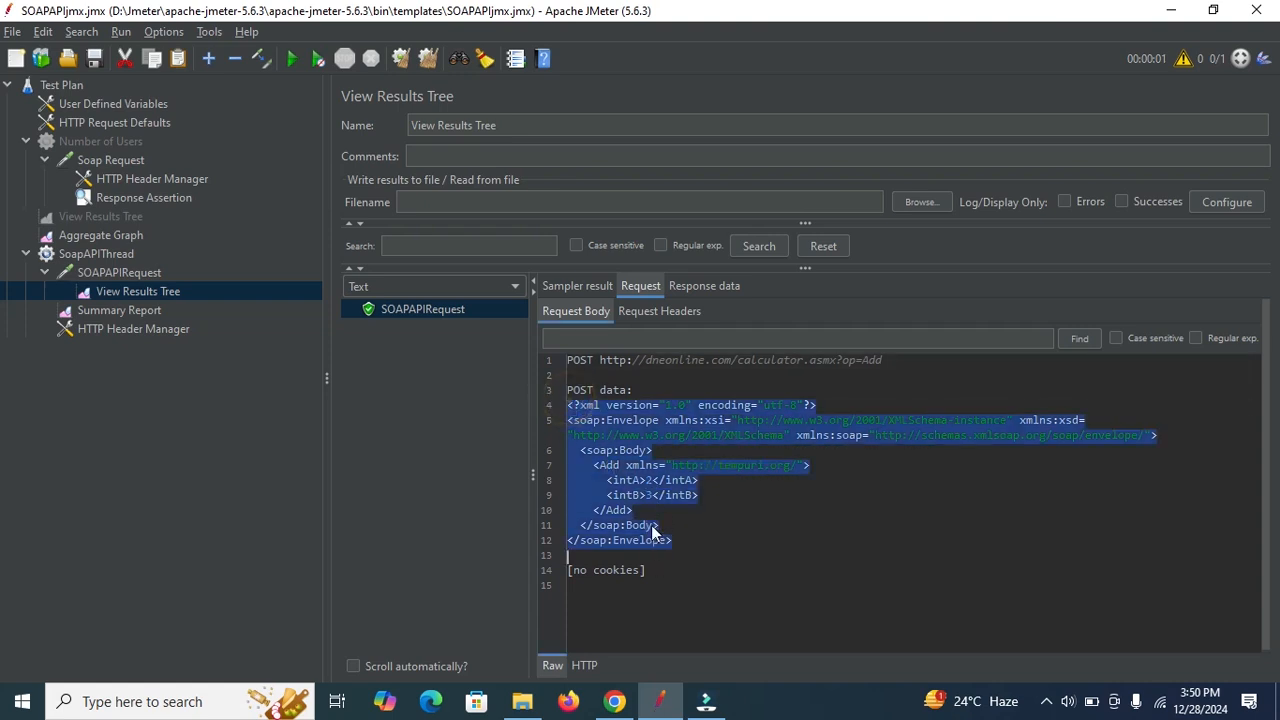
pyautogui.click(714, 285)
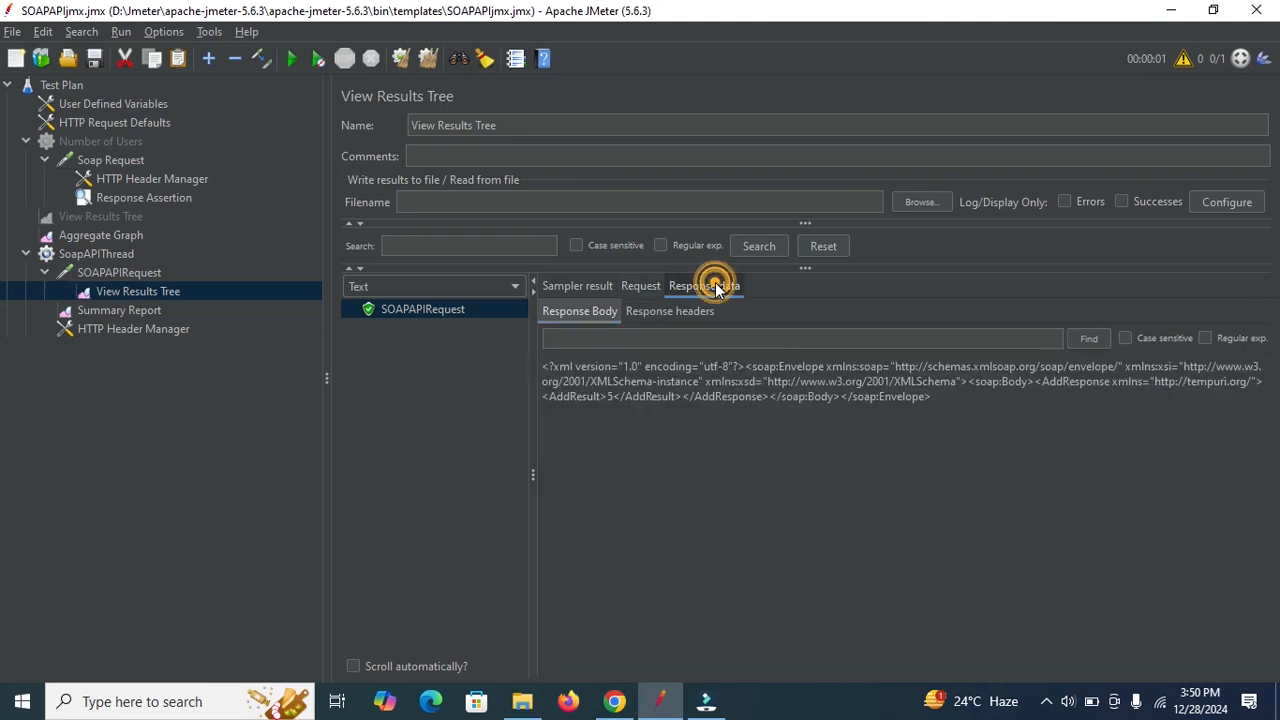
pyautogui.doubleClick(611, 396)
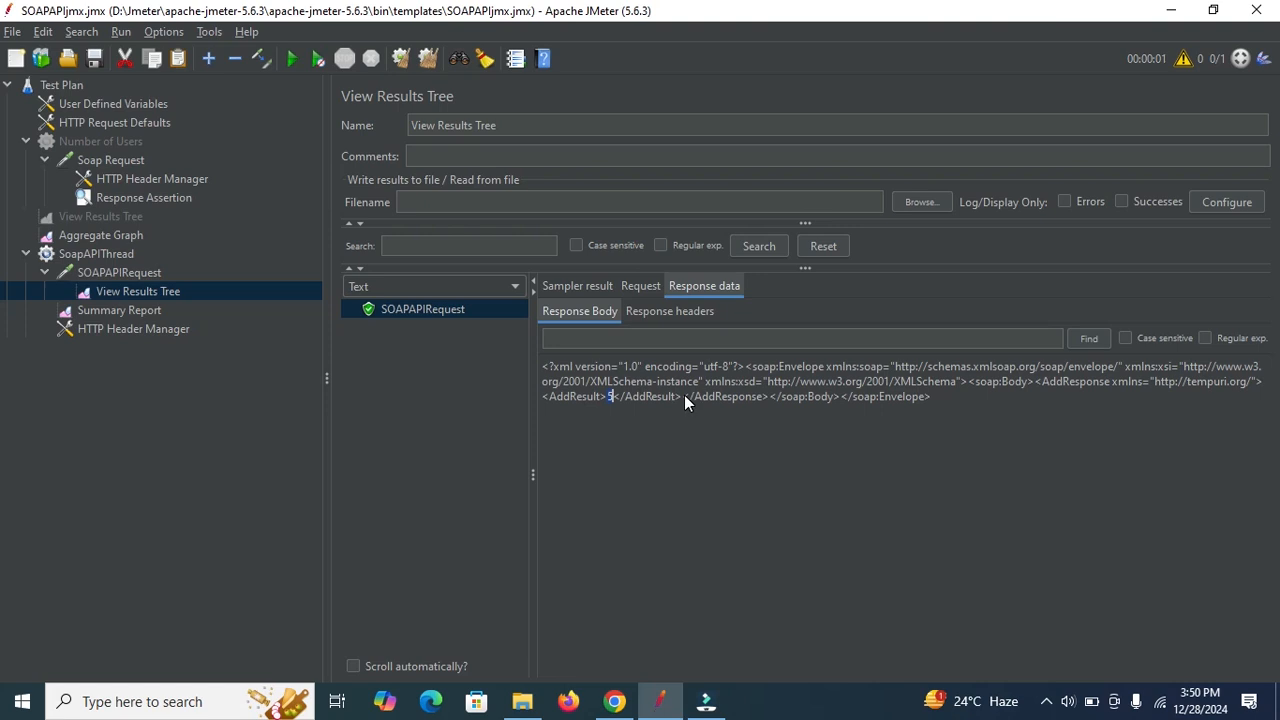
pyautogui.moveTo(681, 395); pyautogui.dragTo(594, 395)
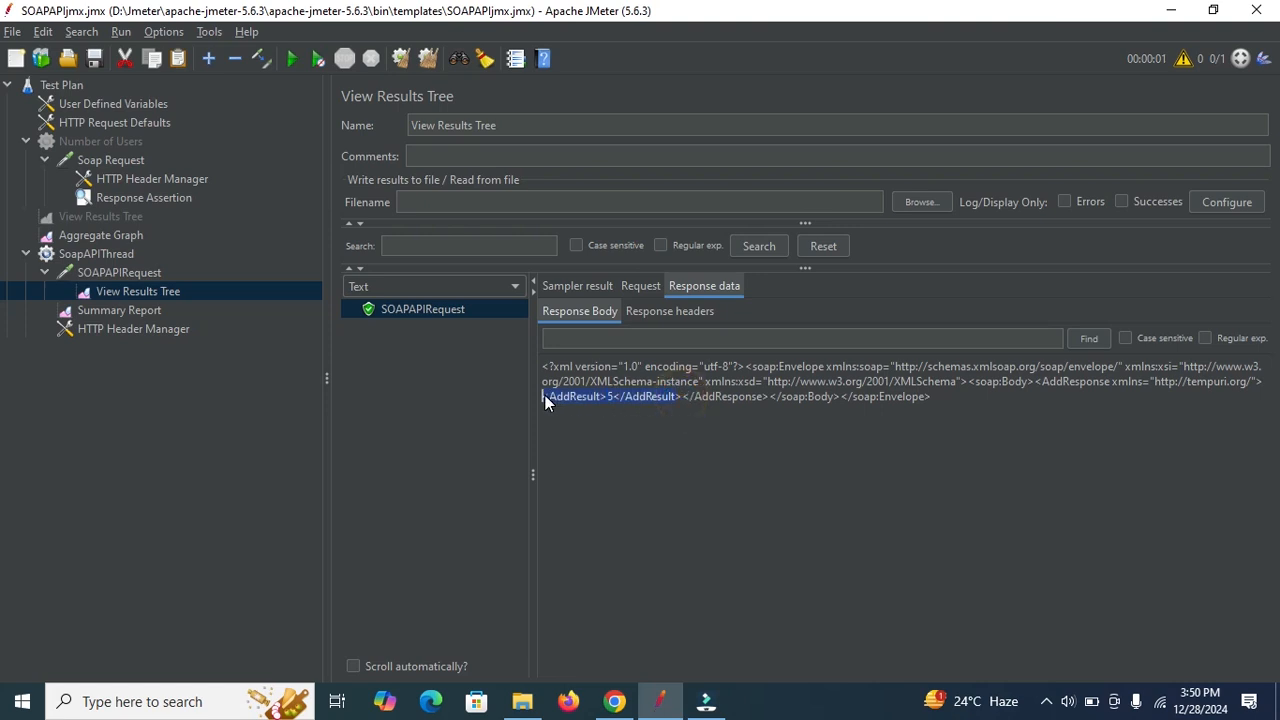
# - Add a Response Assertion to the SoapAPIThread thread group
pyautogui.rightClick(104, 253)
pyautogui.moveTo(335, 262)
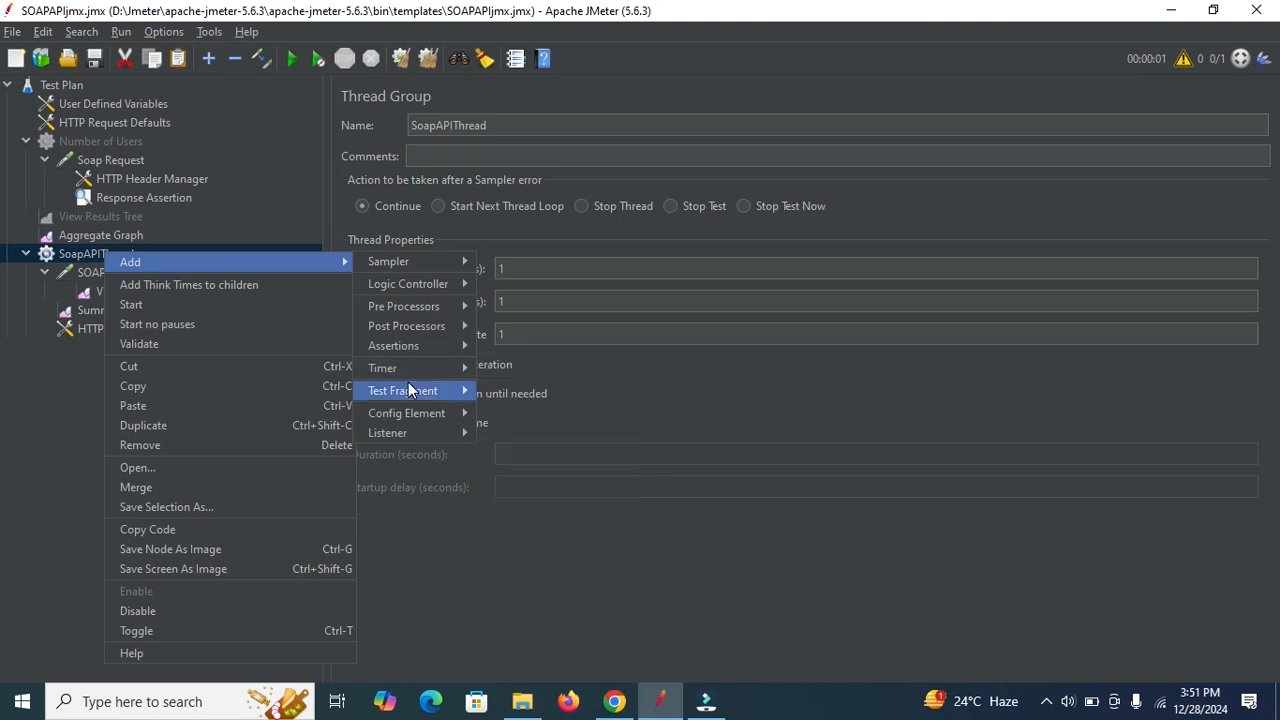
pyautogui.moveTo(409, 346)
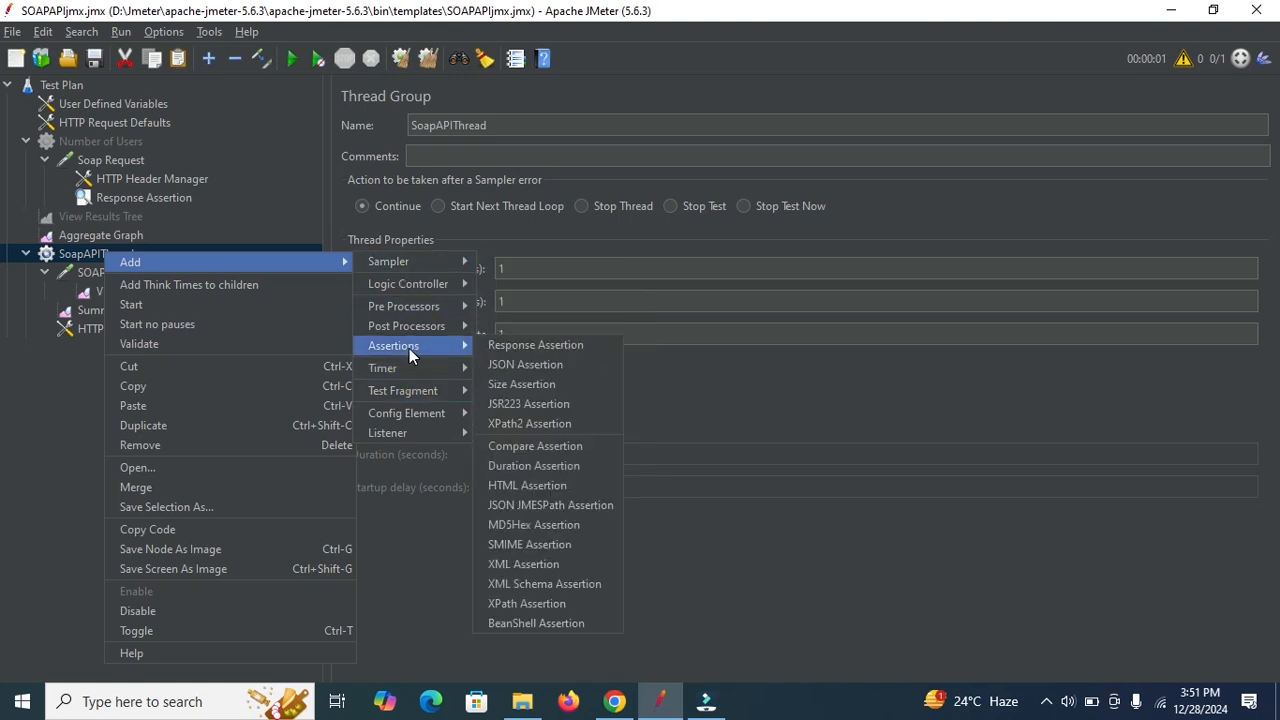
pyautogui.click(518, 344)
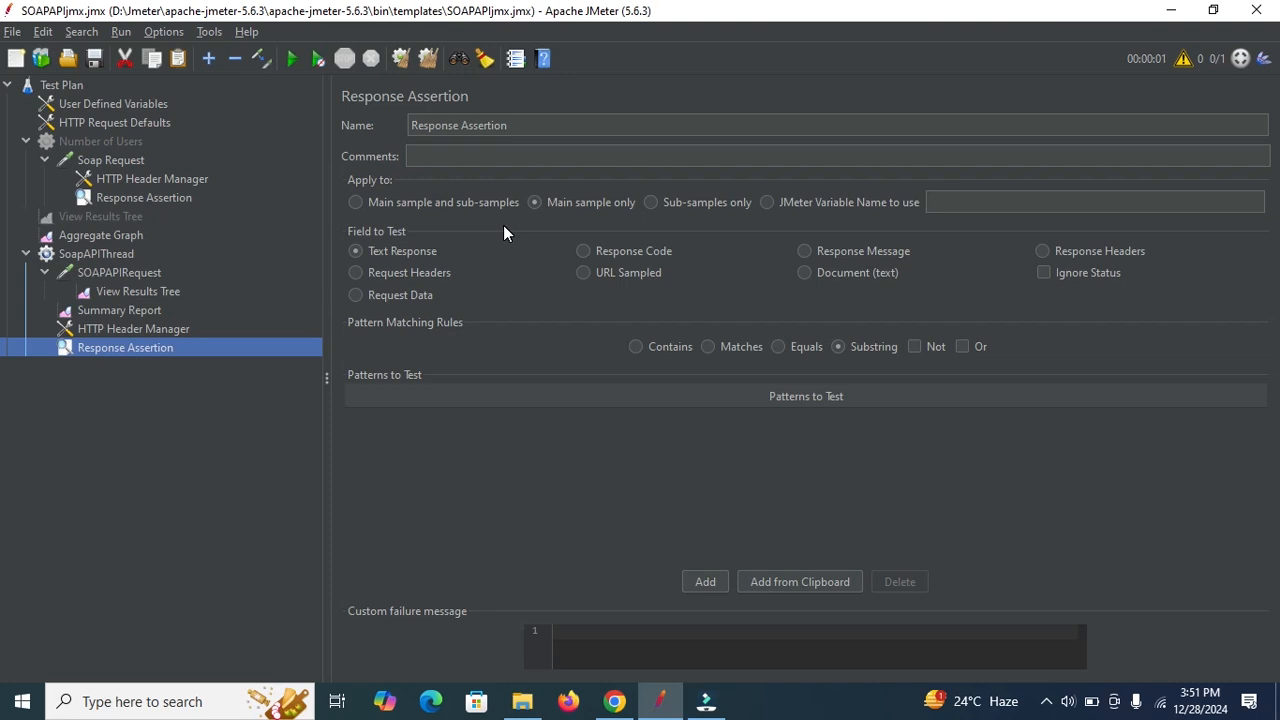
# - Check the SOAPAPIRequest response body and add its <AddResult>5</AddResult text as a pattern to test in the new Response Assertion
pyautogui.click(138, 290)
pyautogui.click(587, 286)
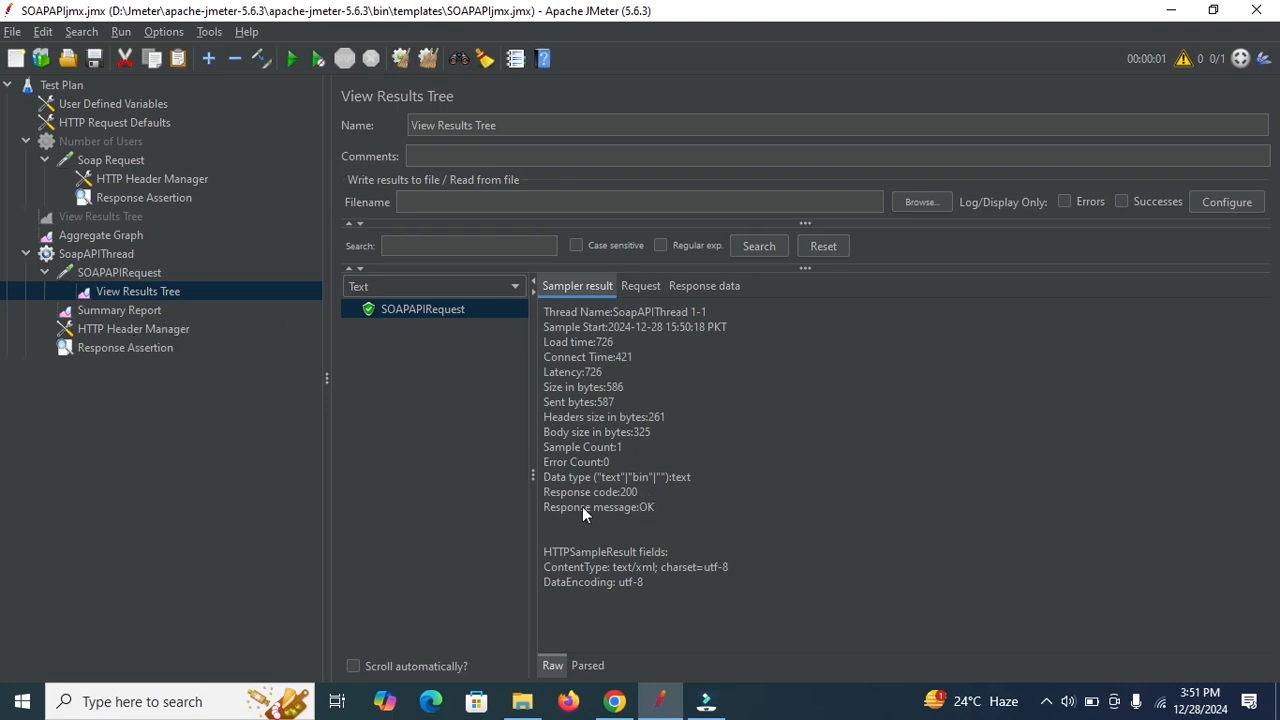
pyautogui.click(695, 284)
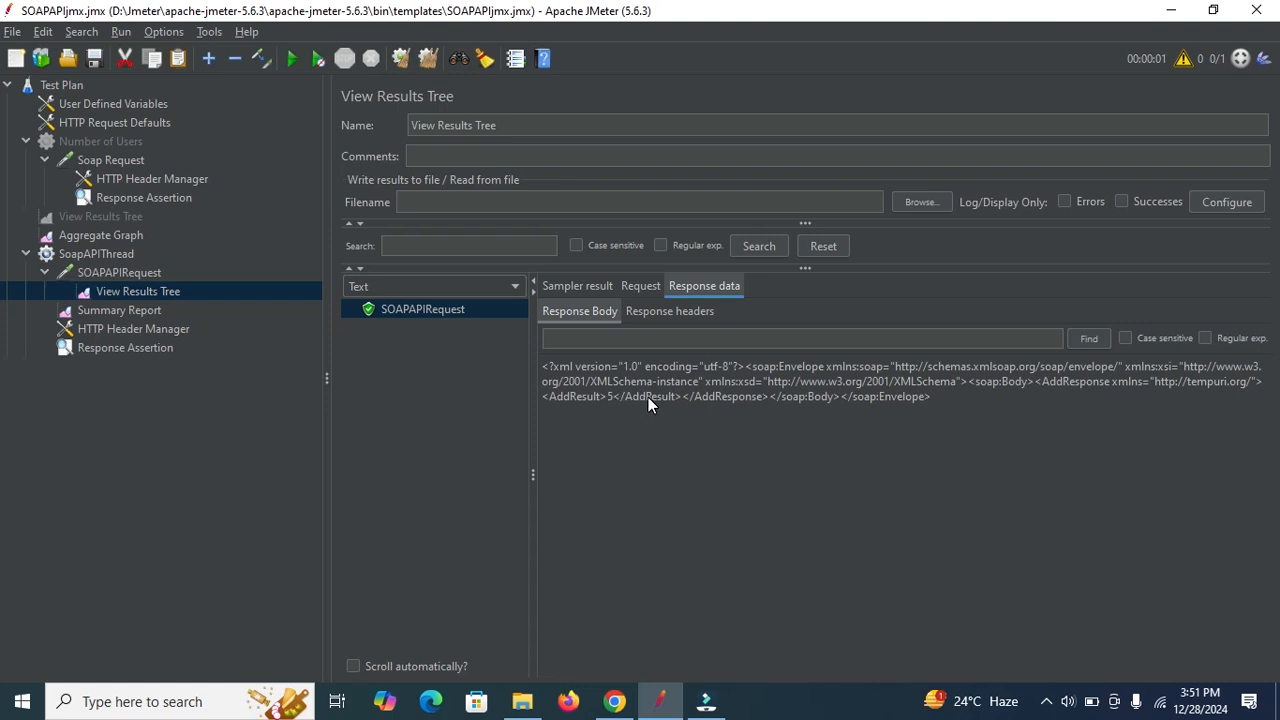
pyautogui.click(131, 347)
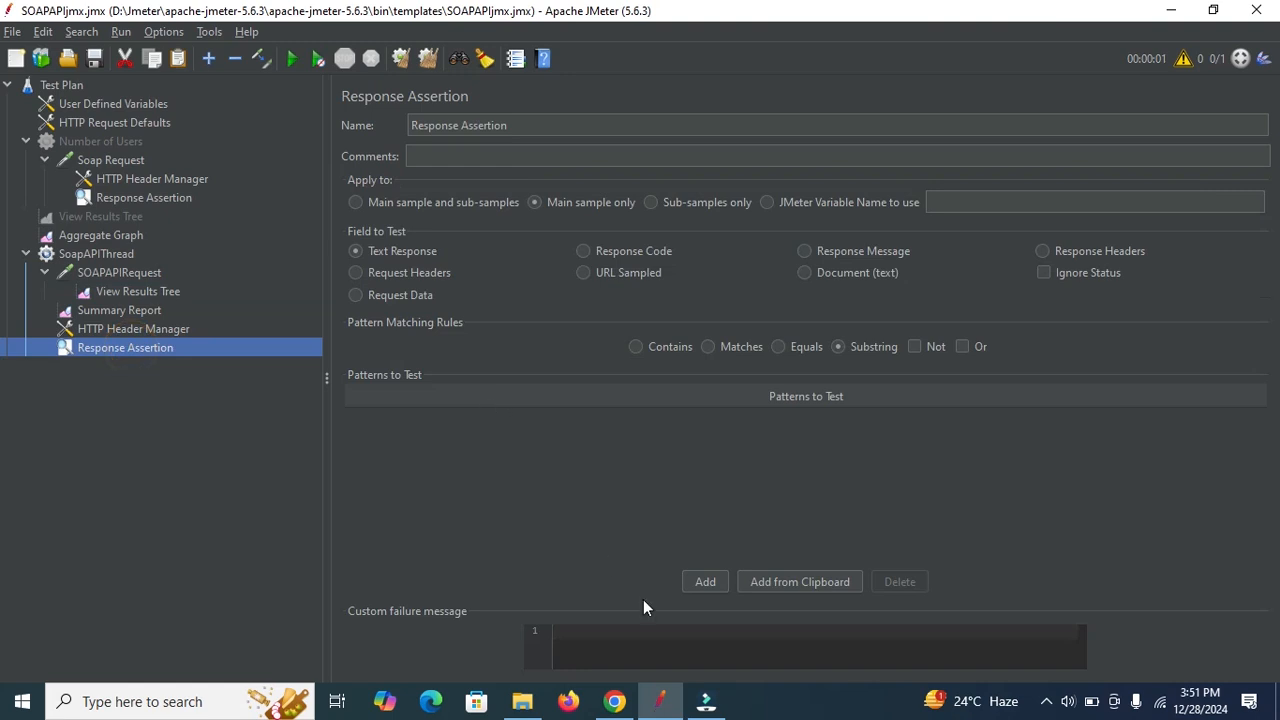
pyautogui.click(716, 580)
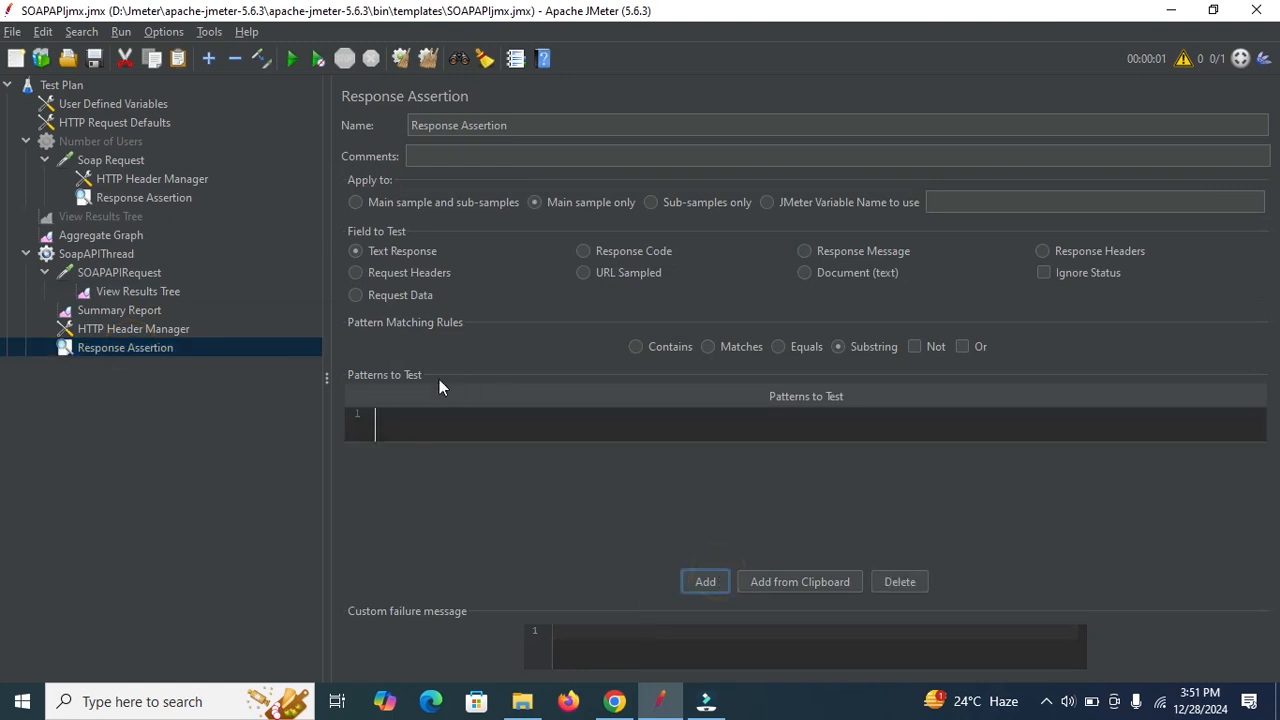
pyautogui.click(403, 423)
pyautogui.write('<AddResult>5</AddResult')
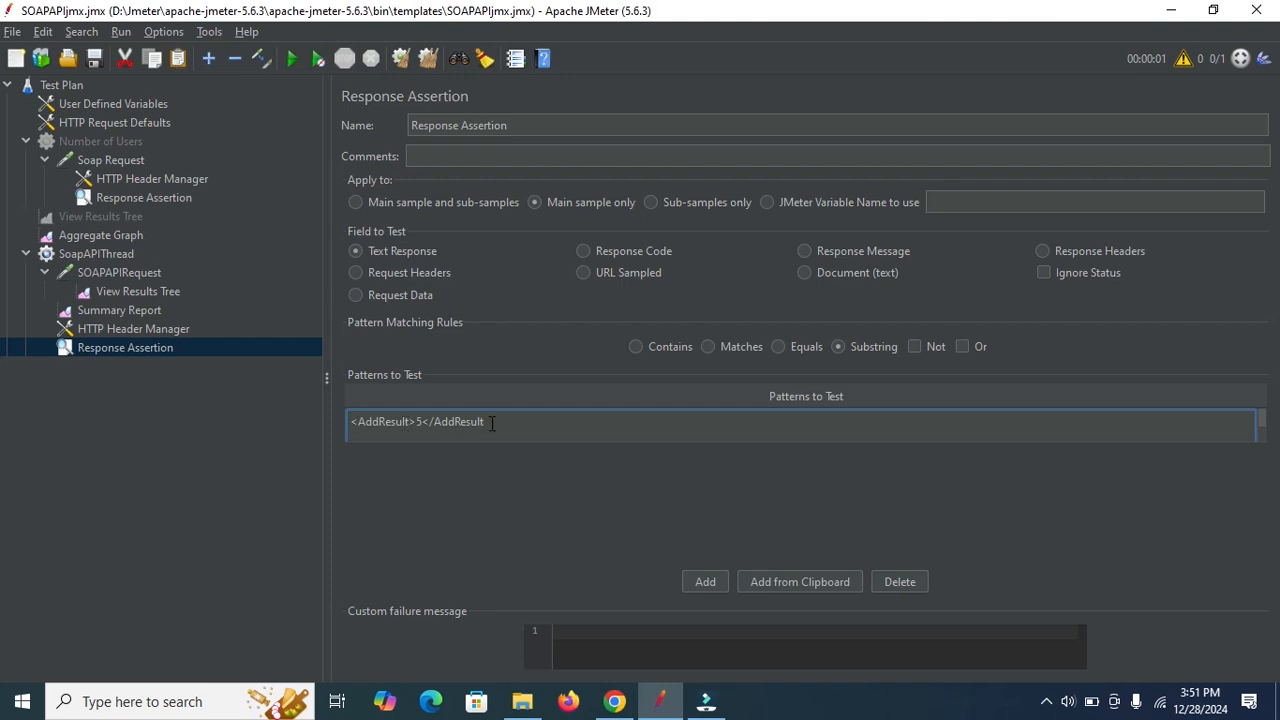
# - Clear all previous results and run the test plan again with the assertion in place
pyautogui.click(432, 59)
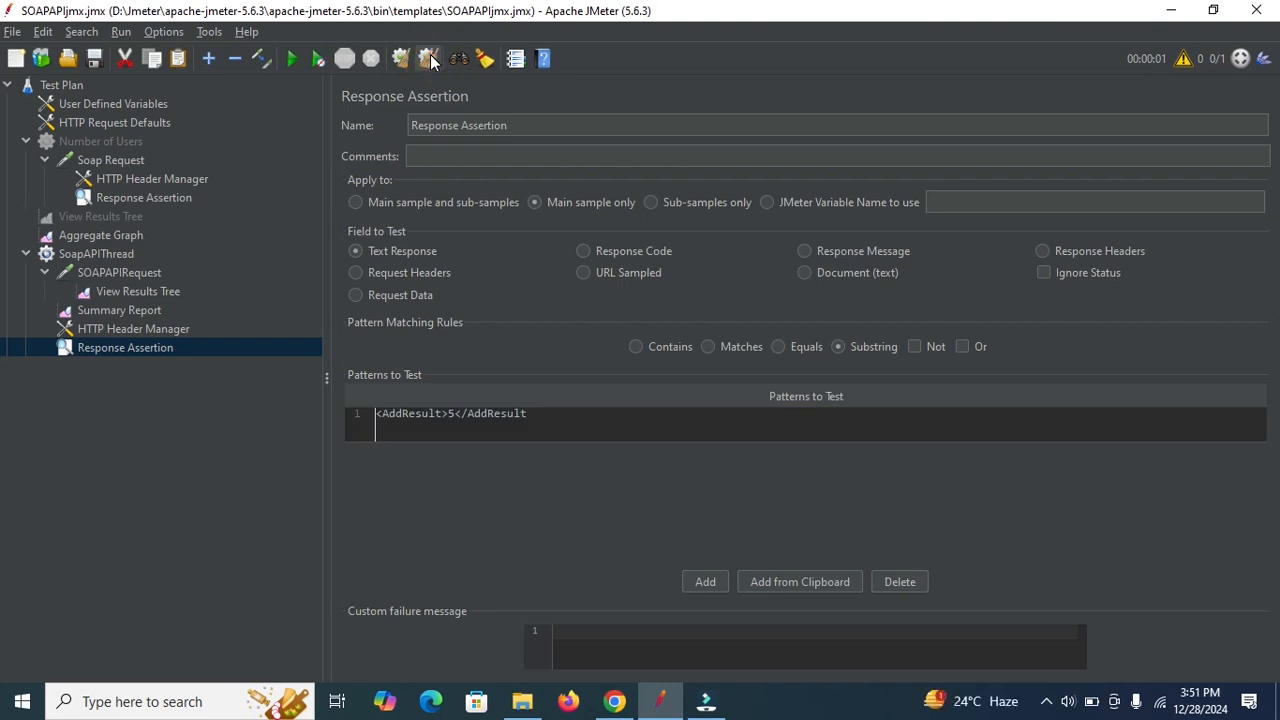
pyautogui.click(292, 60)
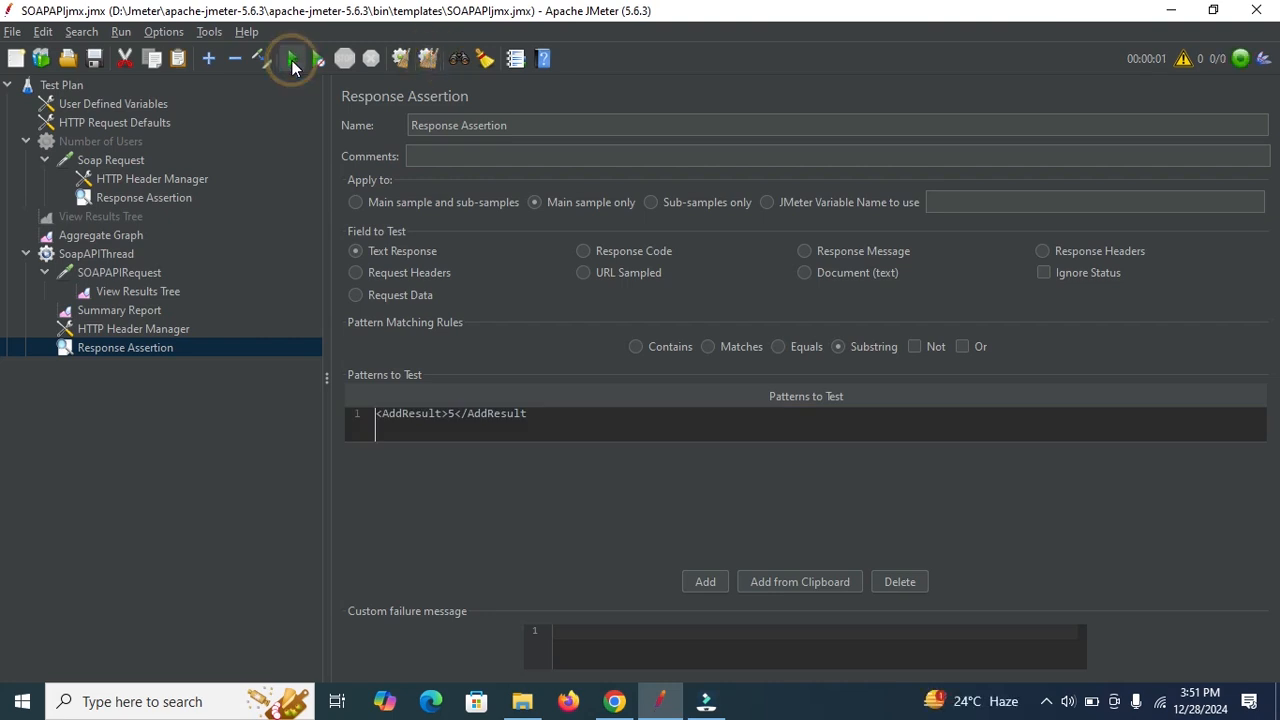
# - Check the SOAPAPIRequest response body in the SoapAPIThread View Results Tree after the assertion run
pyautogui.click(125, 332)
pyautogui.click(165, 290)
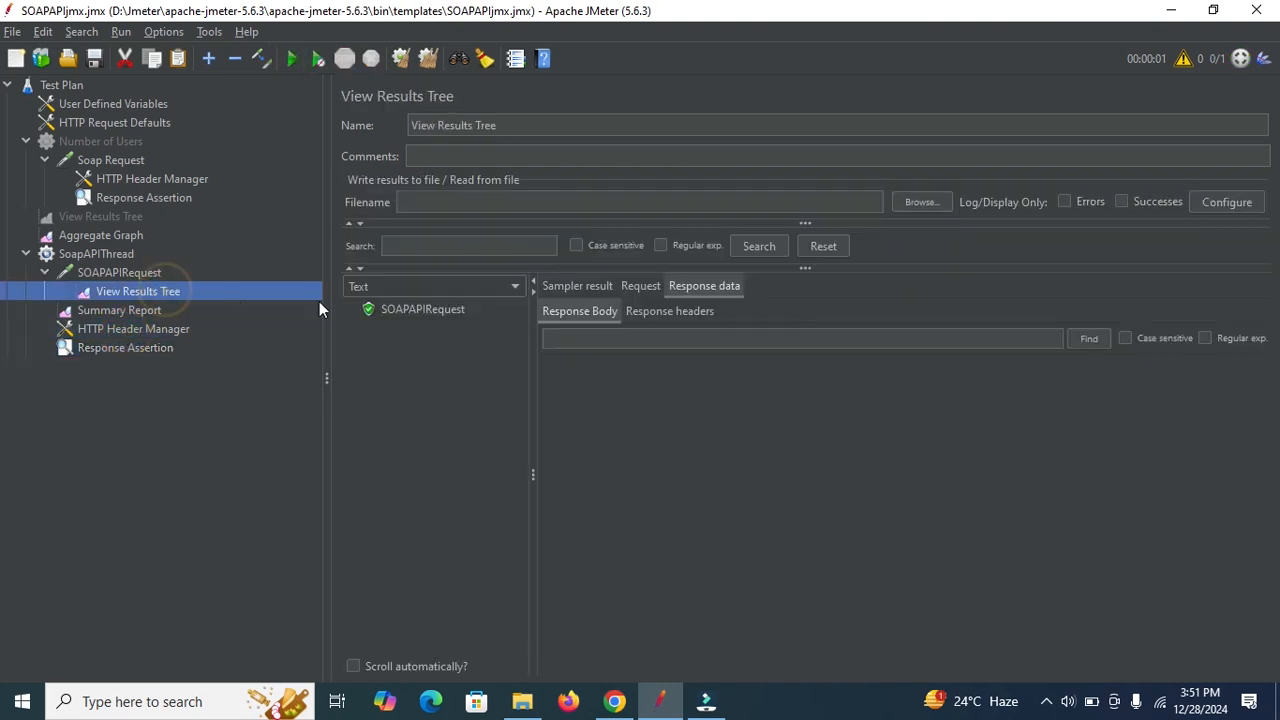
pyautogui.click(403, 308)
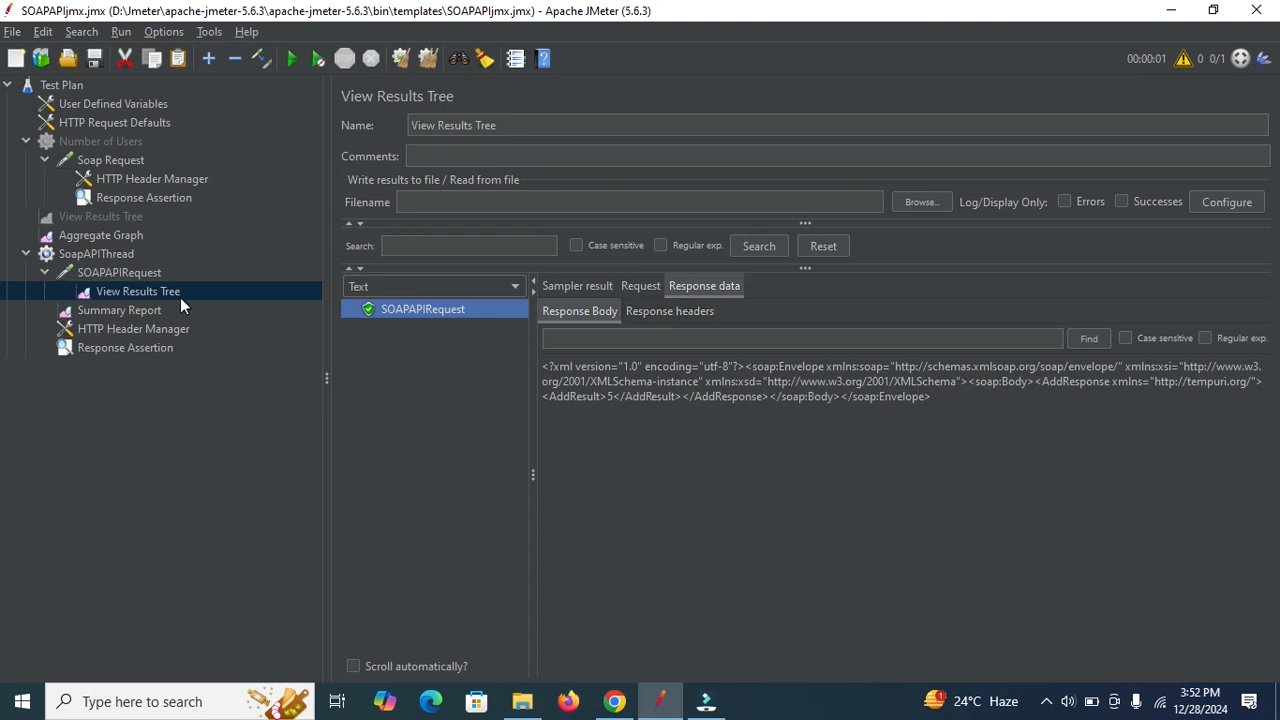
# - Change the SoapAPIThread Response Assertion's pattern to test to <AddResult>3</AddResult
pyautogui.click(100, 347)
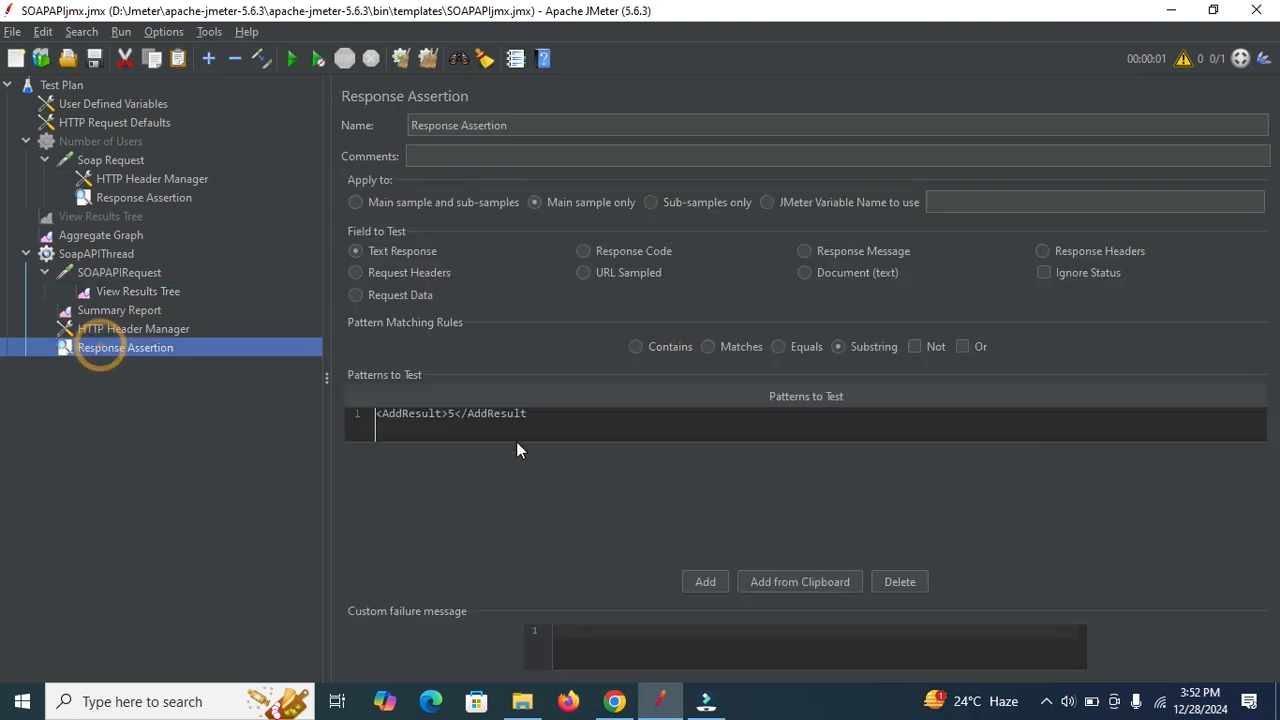
pyautogui.click(455, 413)
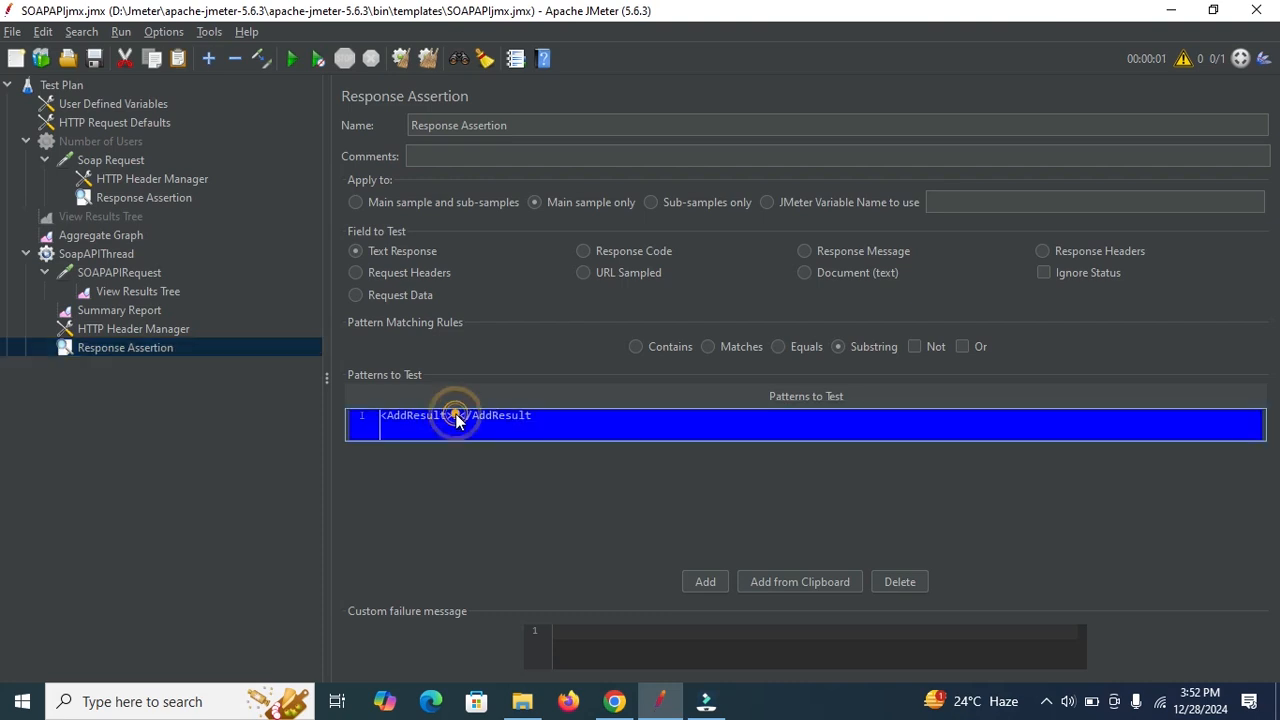
pyautogui.doubleClick(455, 413)
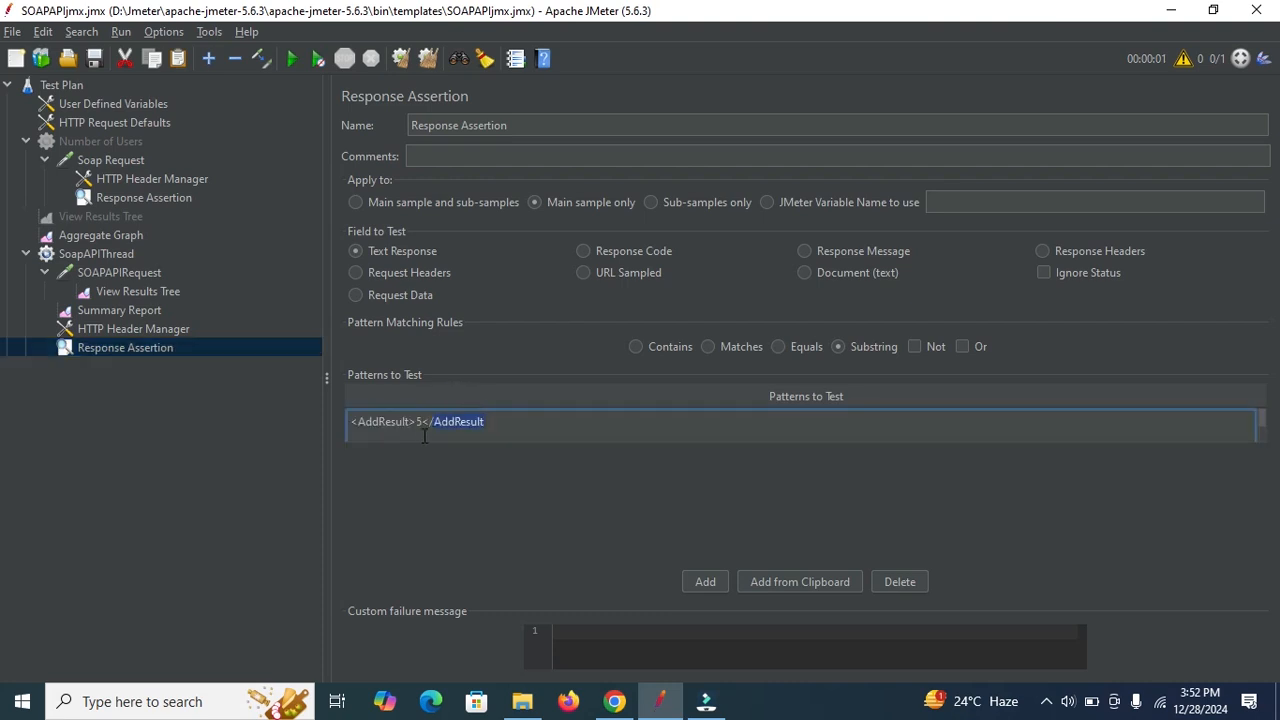
pyautogui.click(423, 422)
pyautogui.press('BackSpace')
pyautogui.write('3')
# - Run the test plan again from cleared results and open the new SOAPAPIRequest result in View Results Tree
pyautogui.click(430, 56)
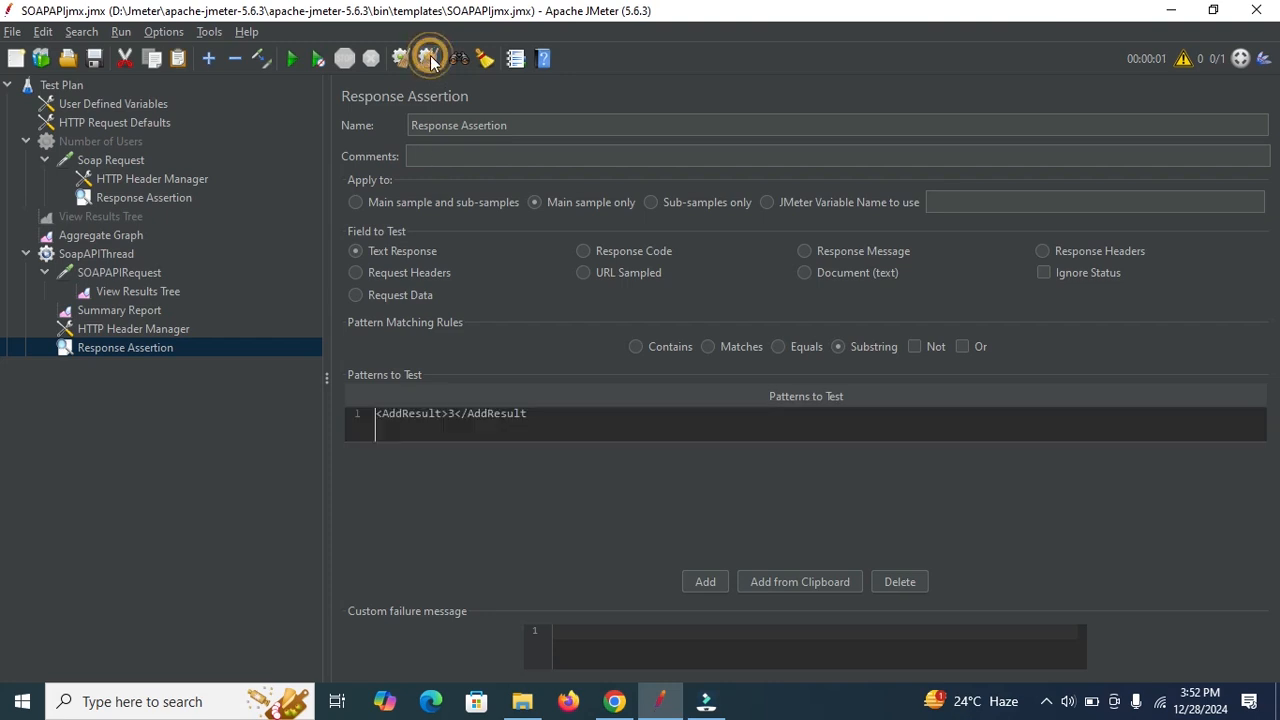
pyautogui.click(291, 58)
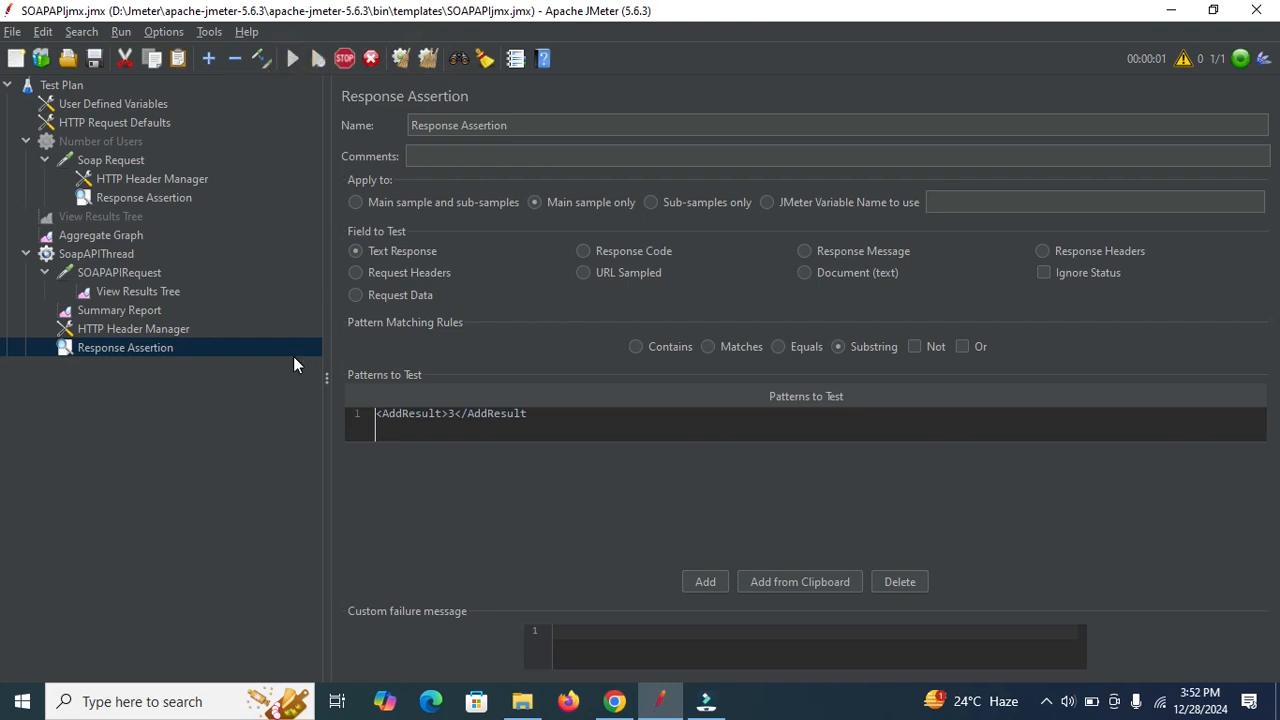
pyautogui.click(127, 310)
pyautogui.click(148, 292)
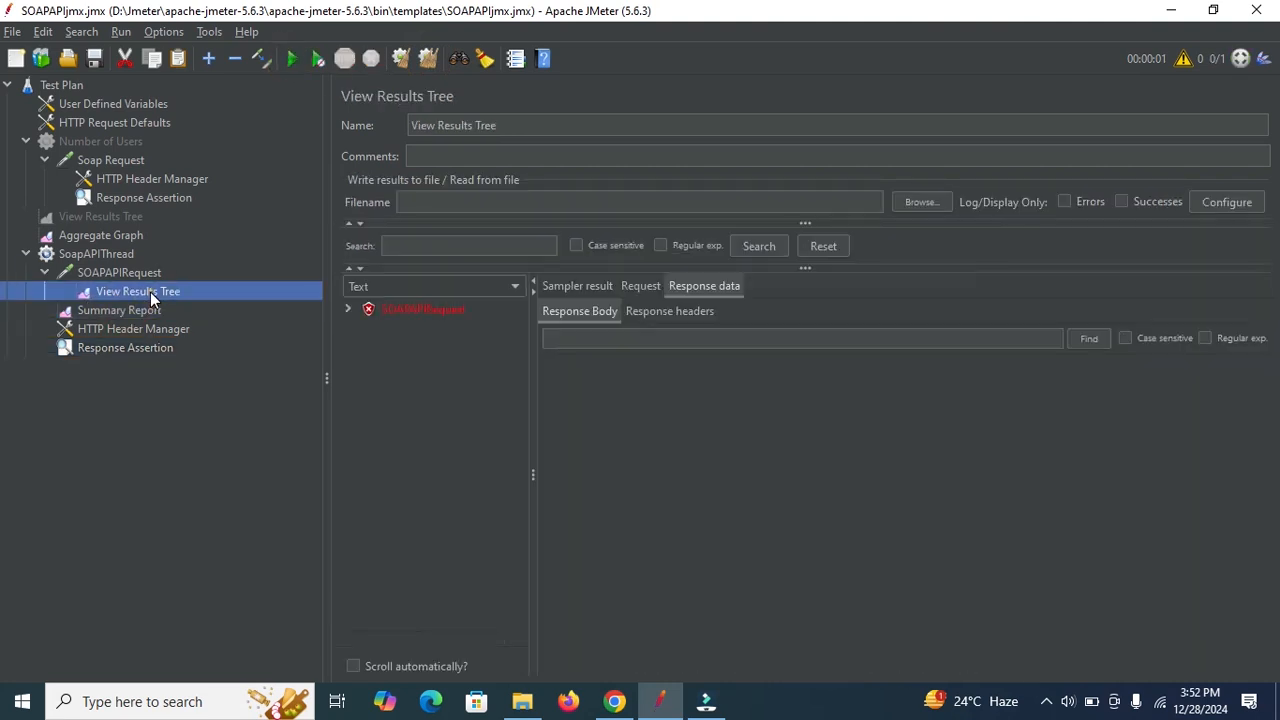
pyautogui.click(443, 308)
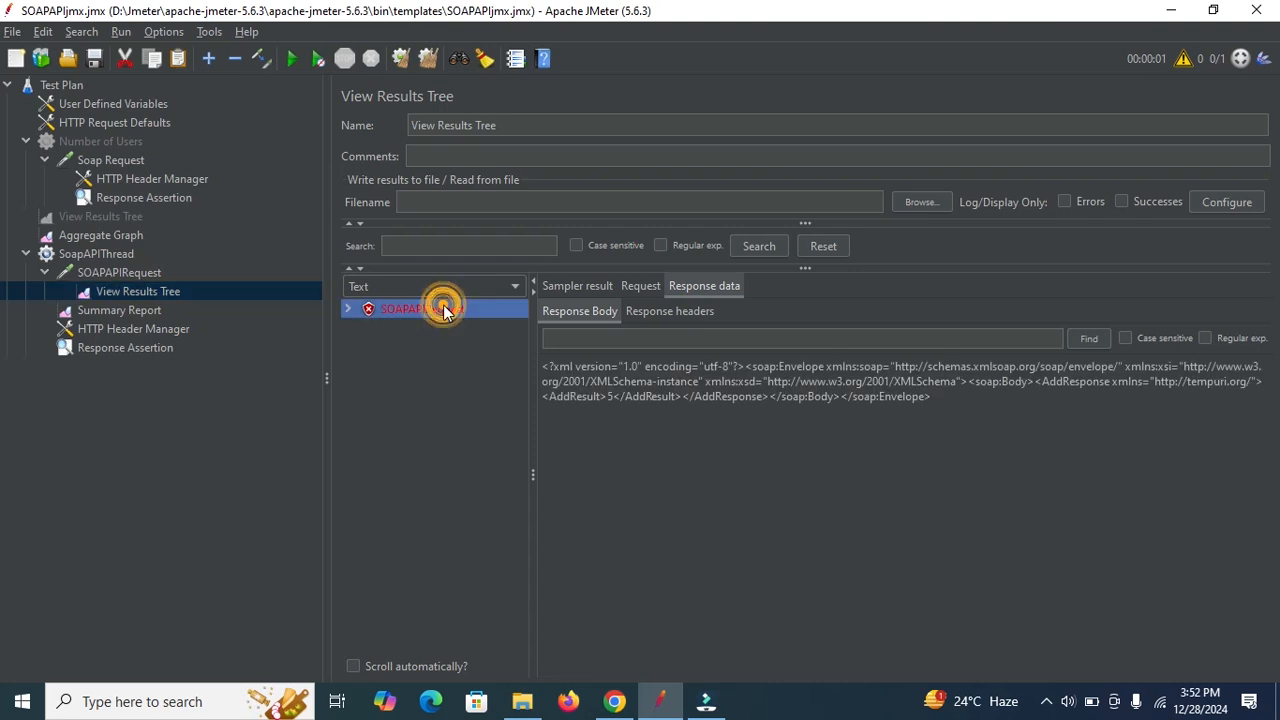
# - Examine the SOAPAPIRequest response headers and body, its nested Response Assertion result and the Summary Report
pyautogui.click(350, 310)
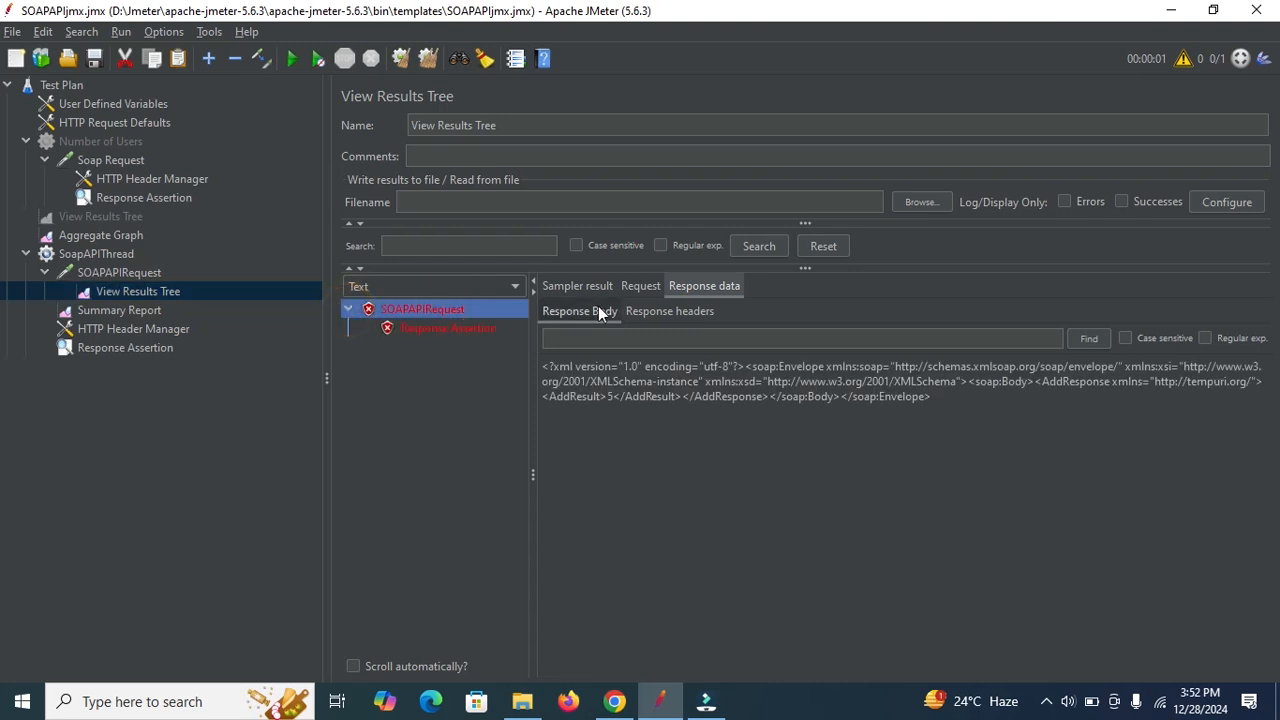
pyautogui.click(663, 311)
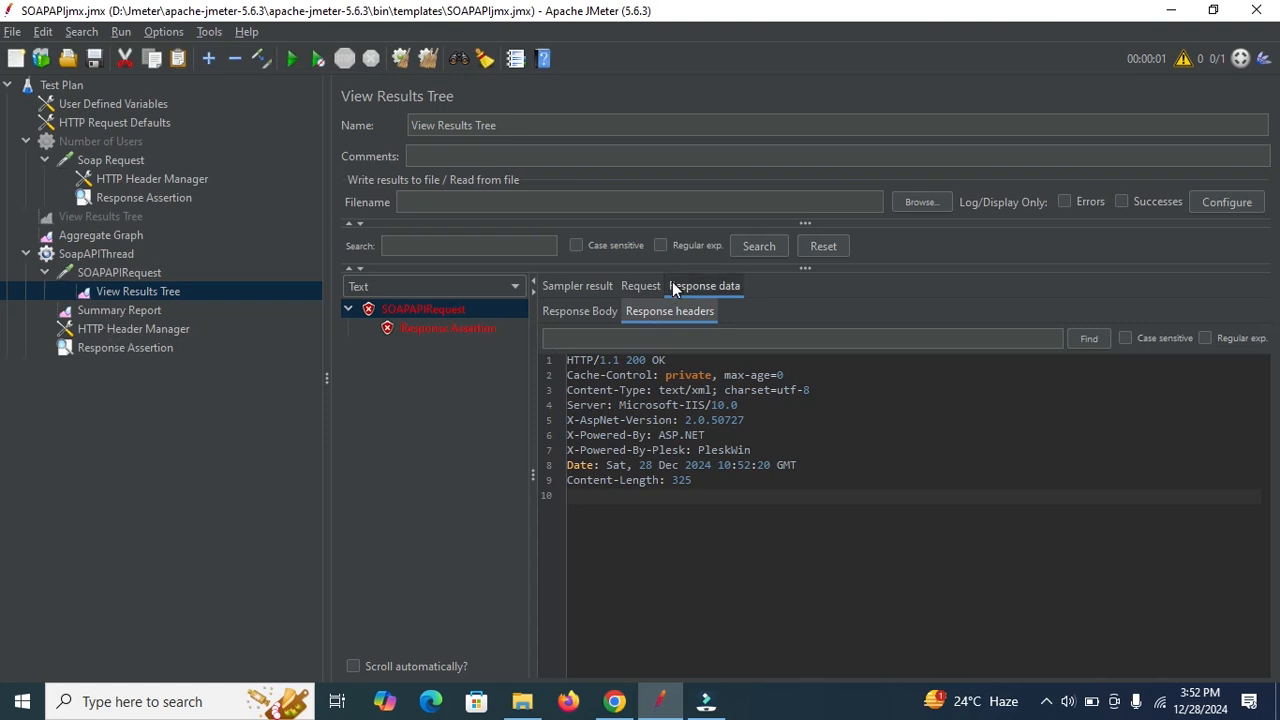
pyautogui.click(580, 311)
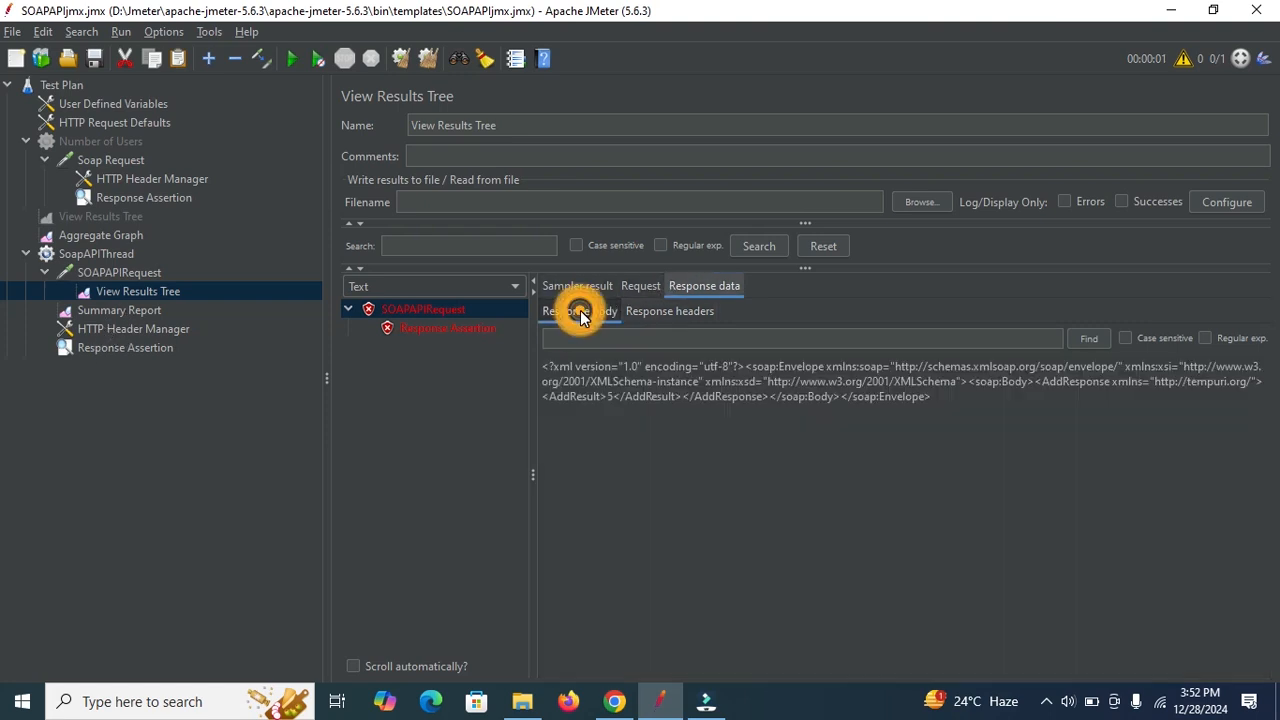
pyautogui.click(433, 325)
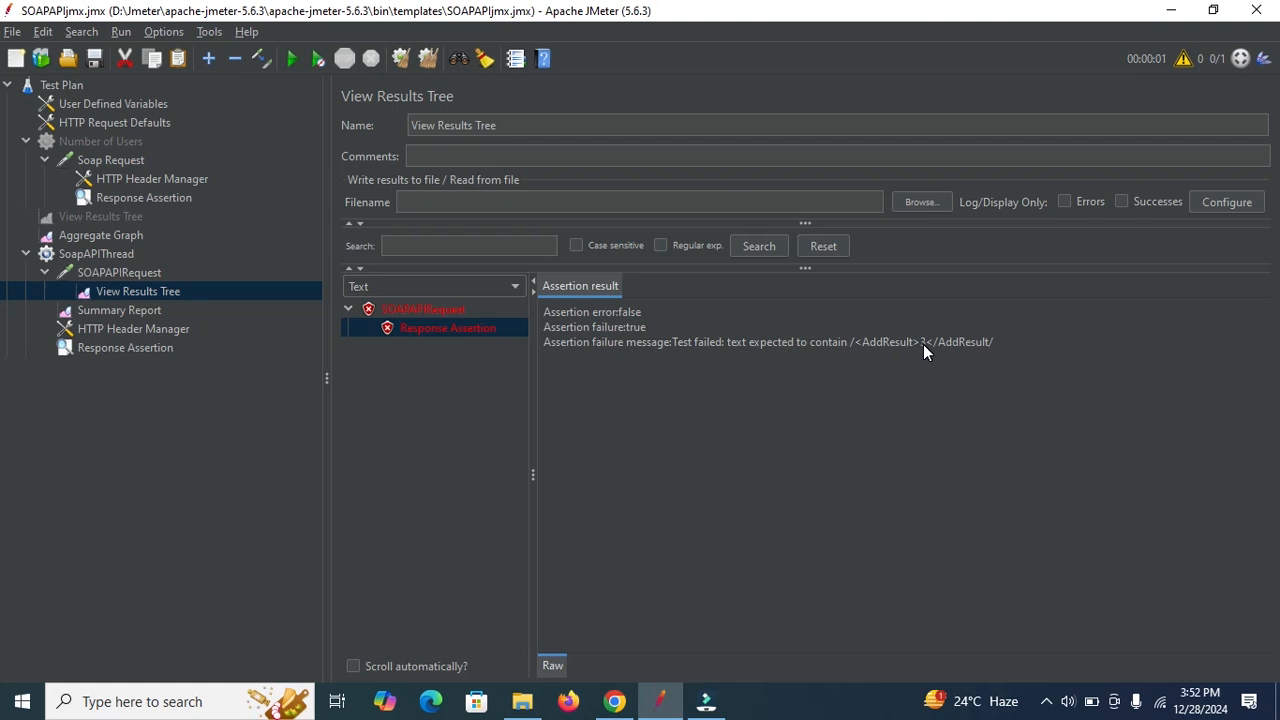
pyautogui.click(112, 319)
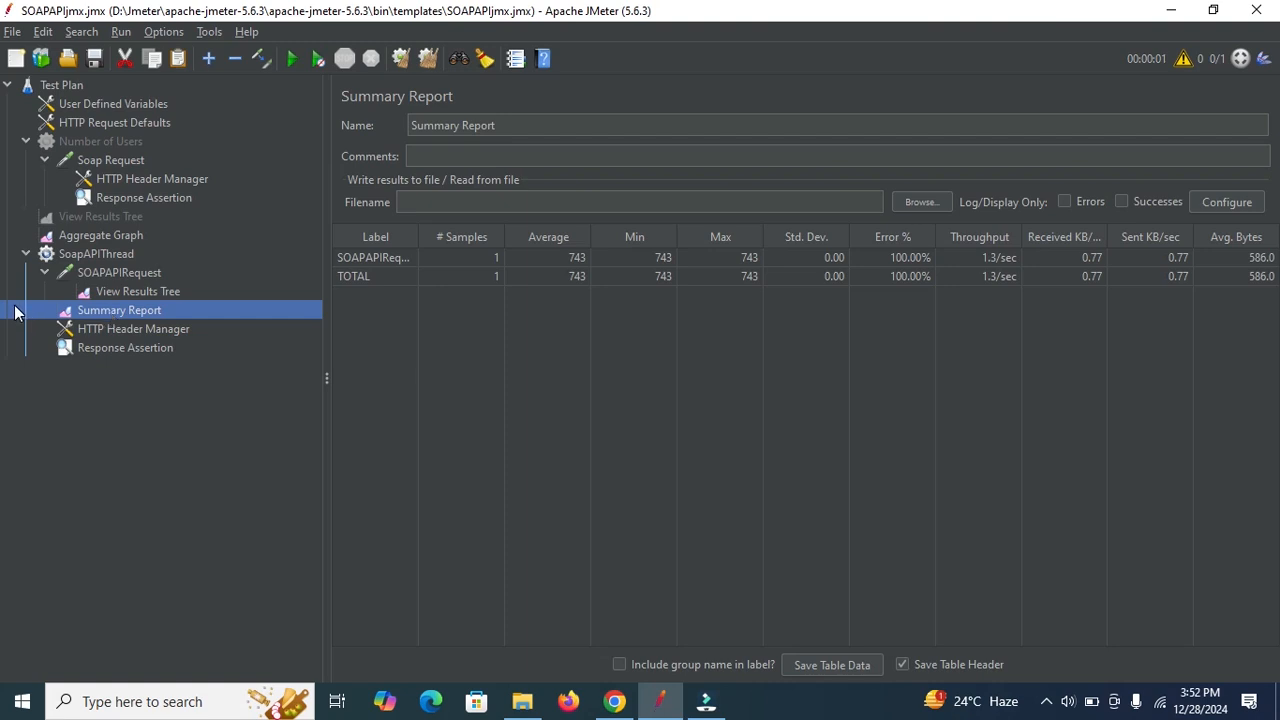
# - Open the number of threads (users) of the SoapAPIThread thread group for editing
pyautogui.click(145, 270)
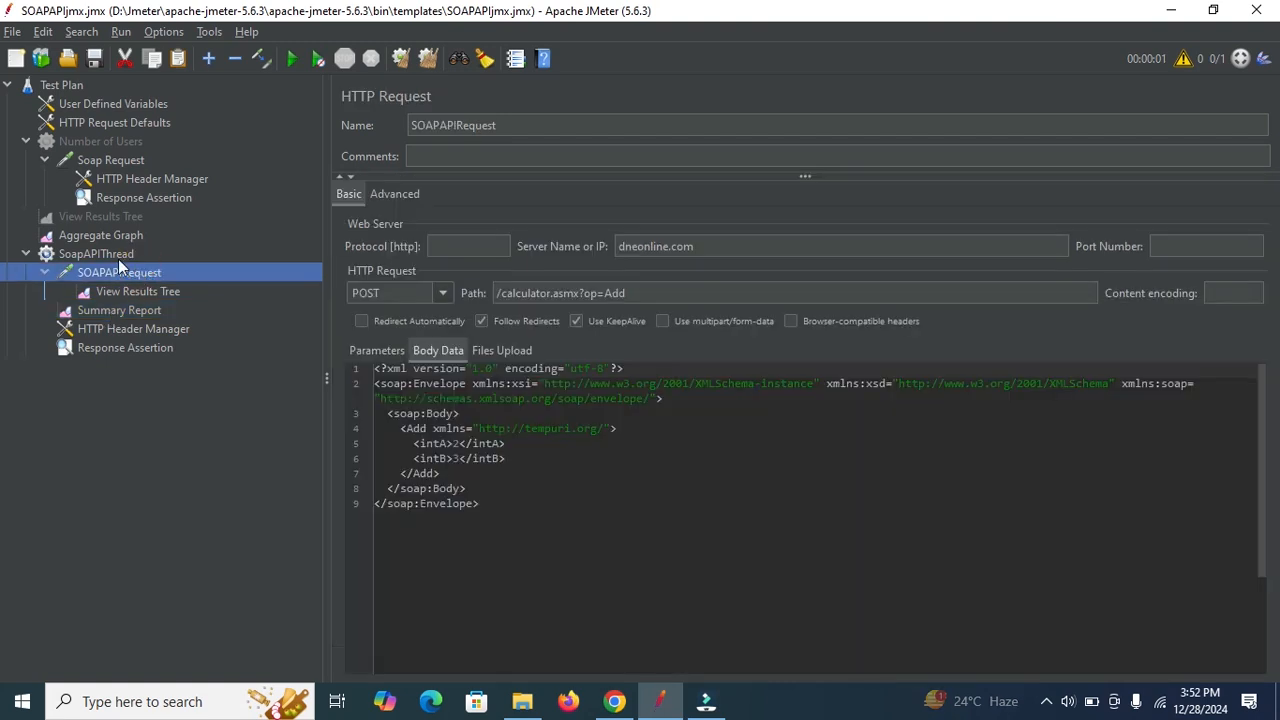
pyautogui.click(101, 249)
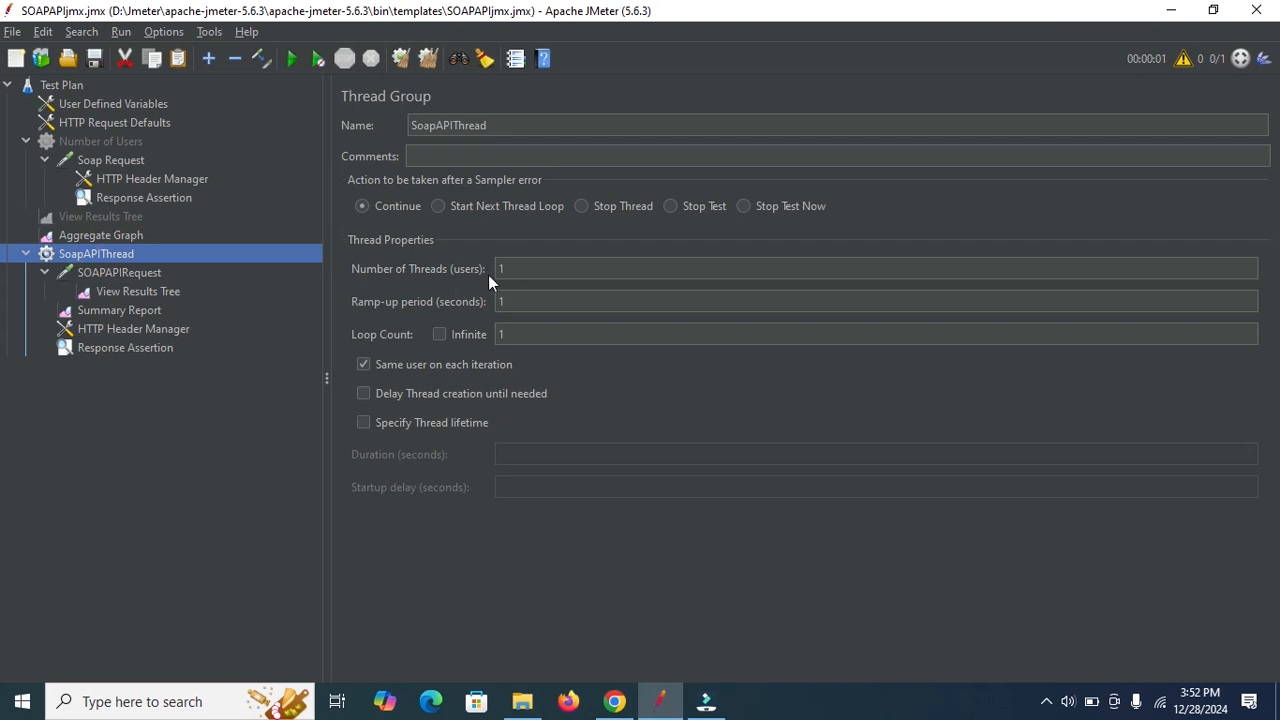
pyautogui.click(546, 268)
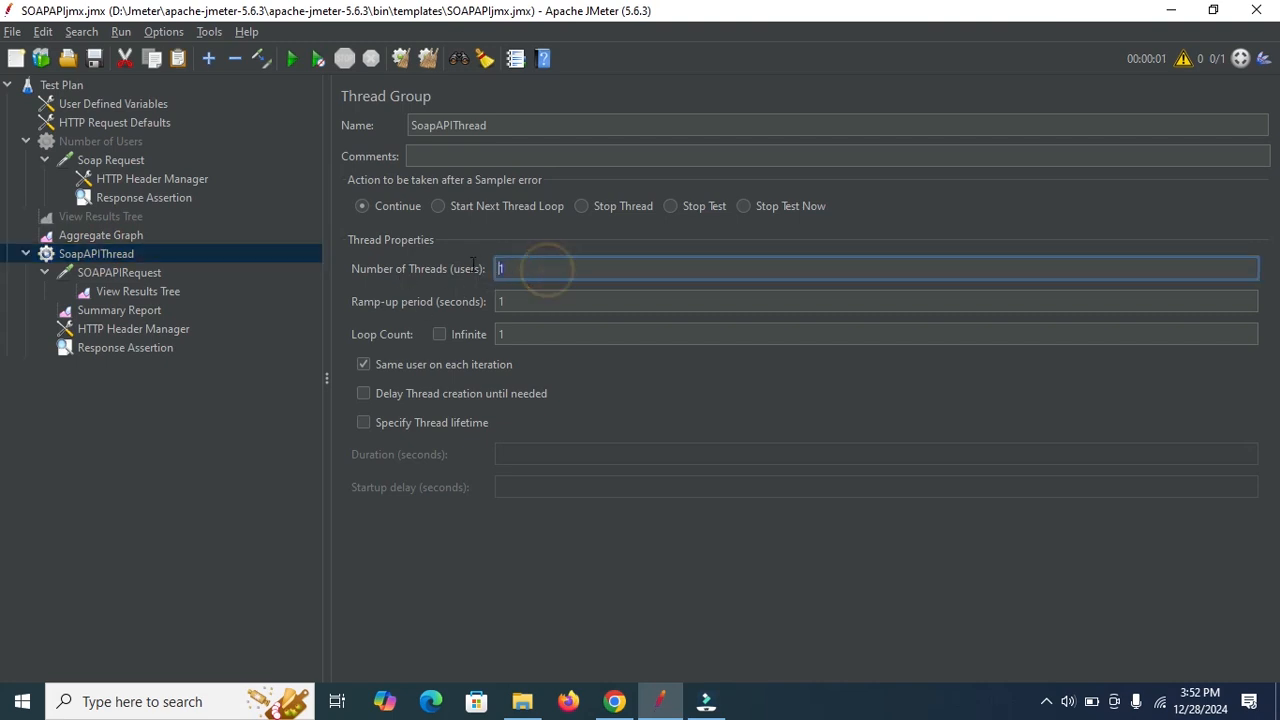